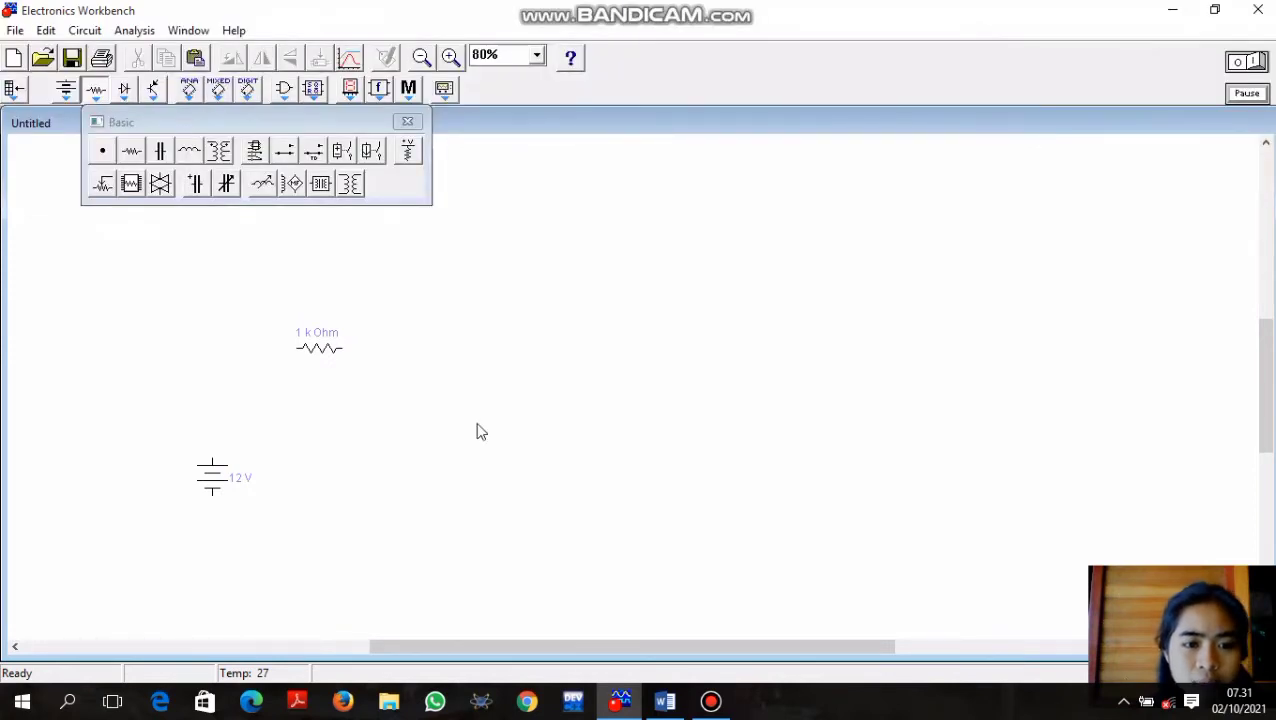
Consult the transistor circuit diagram in the Word document, return to Electronics Workbench and place an AC voltage source right of the 1 kOhm resistor
click(665, 701)
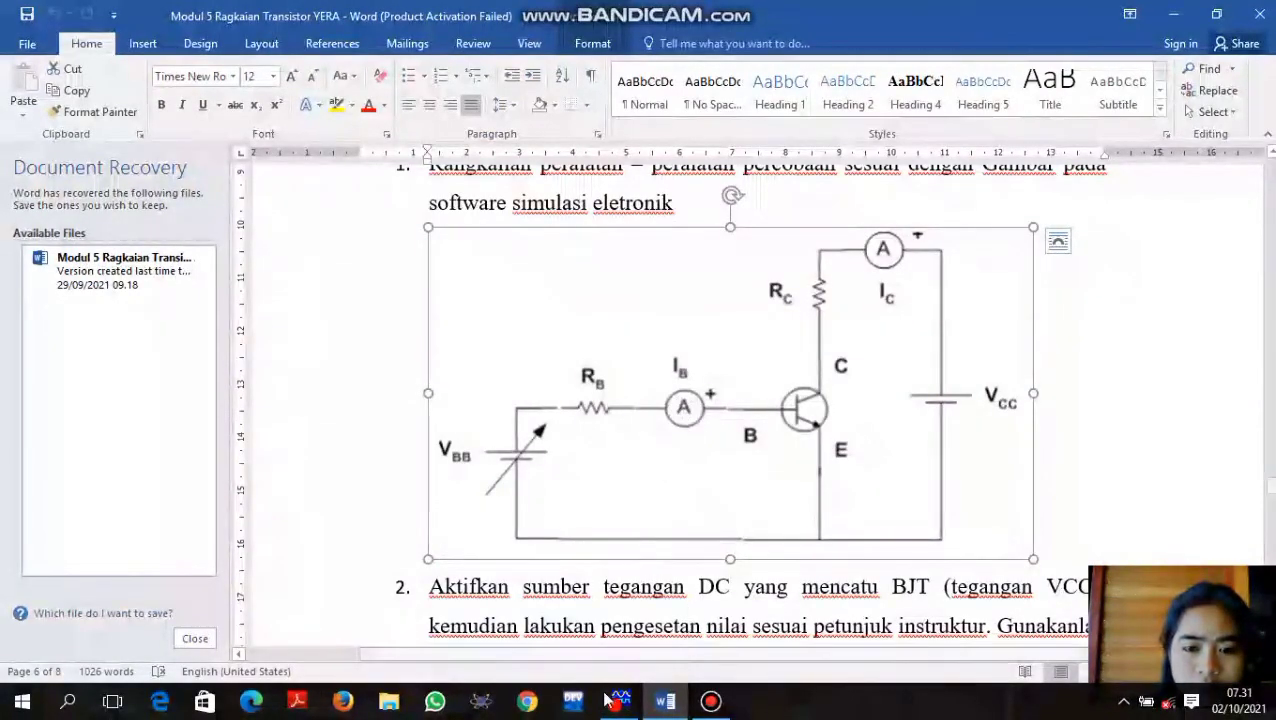
mouse_move(620, 703)
click(605, 650)
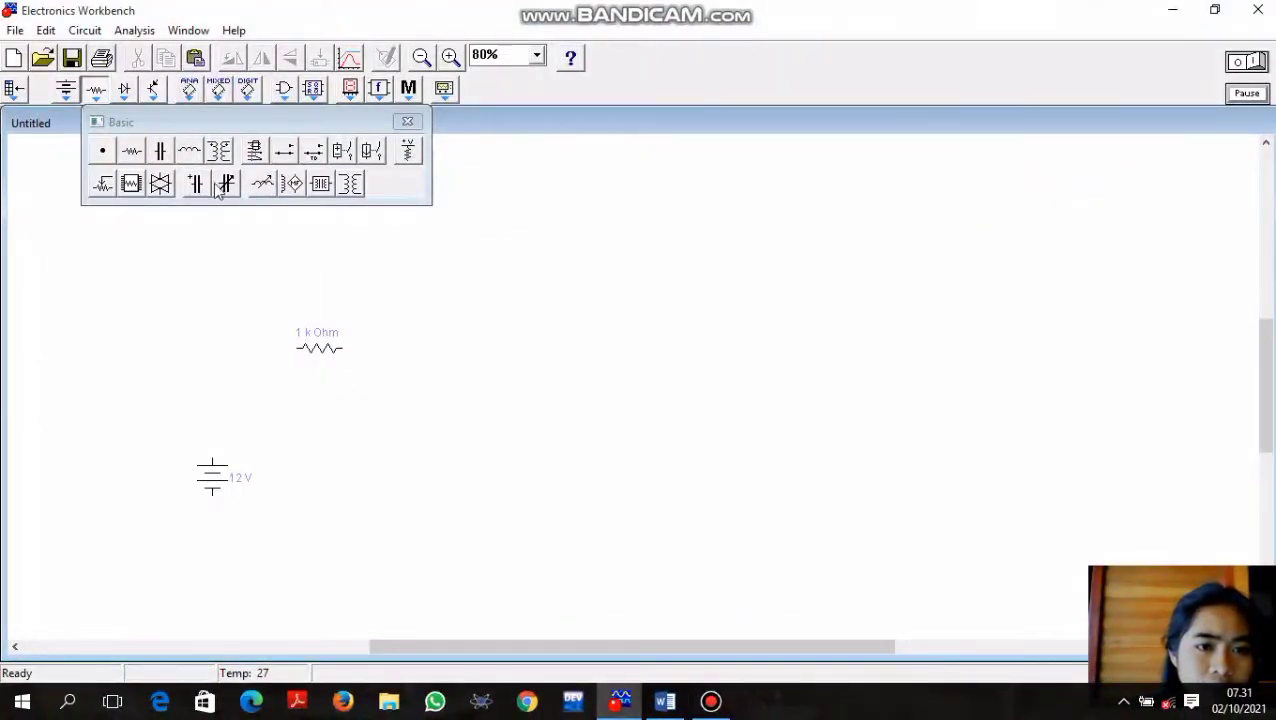
click(407, 121)
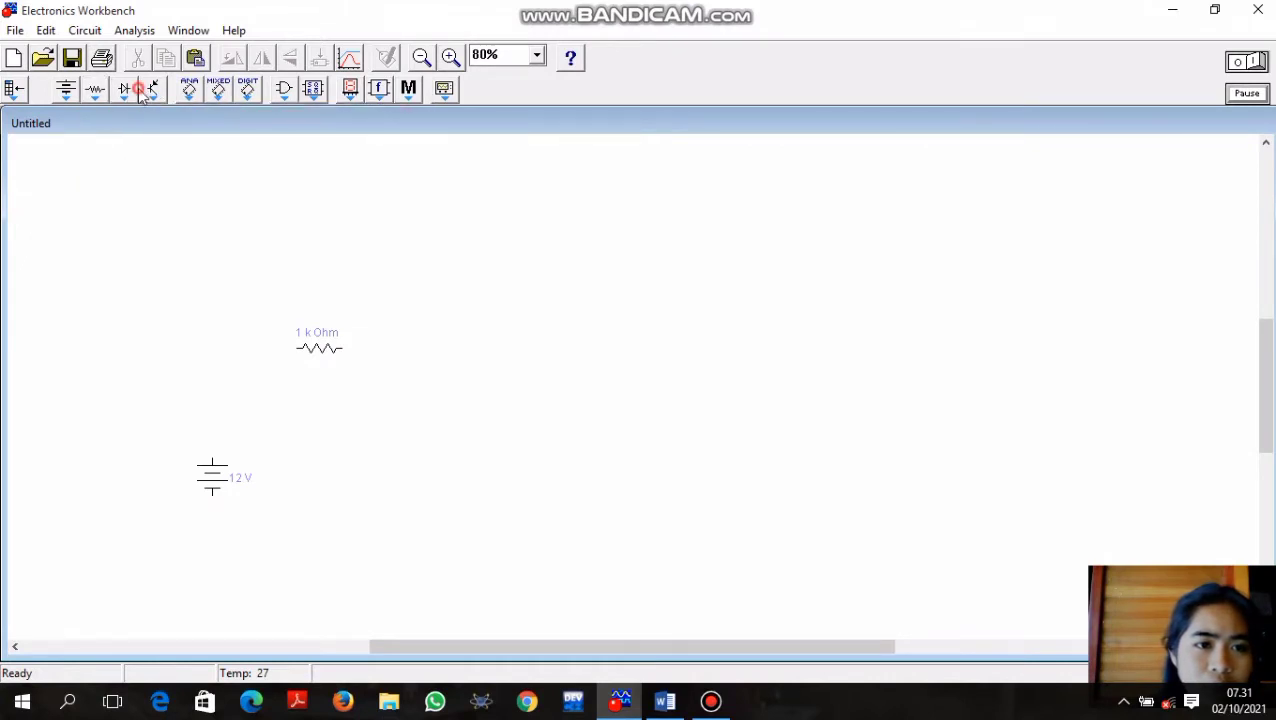
click(140, 90)
click(155, 91)
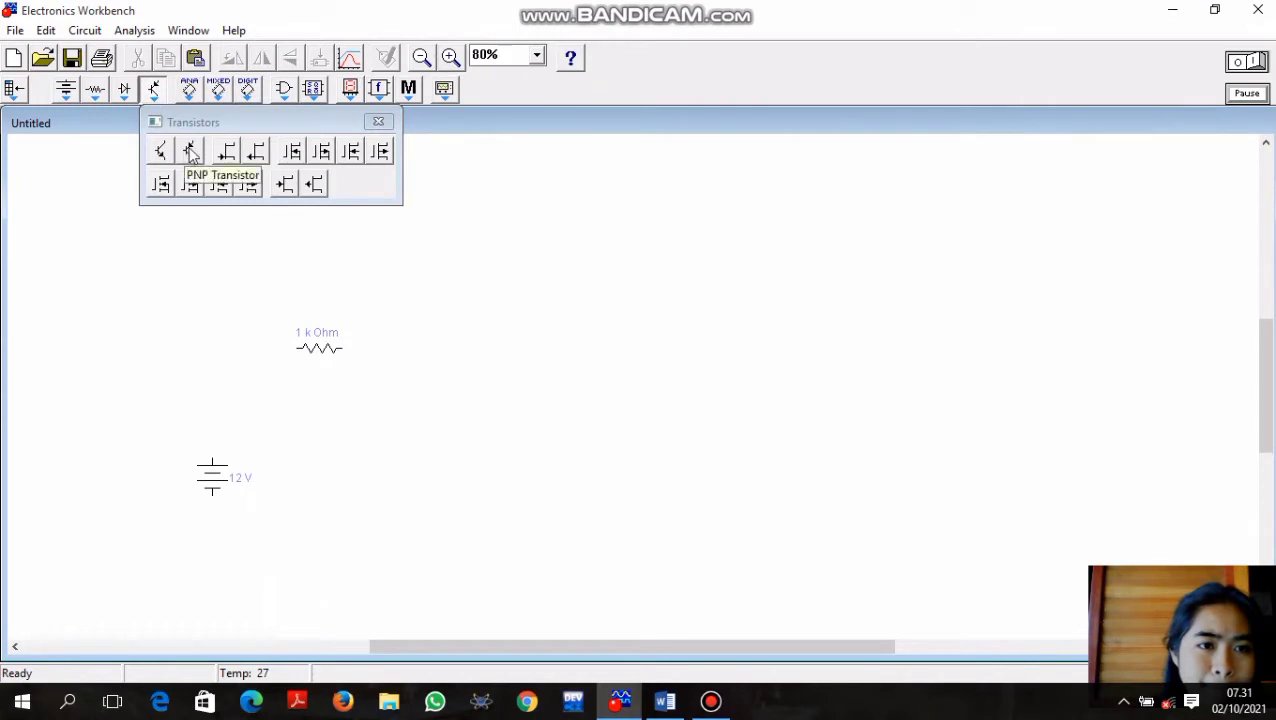
click(378, 121)
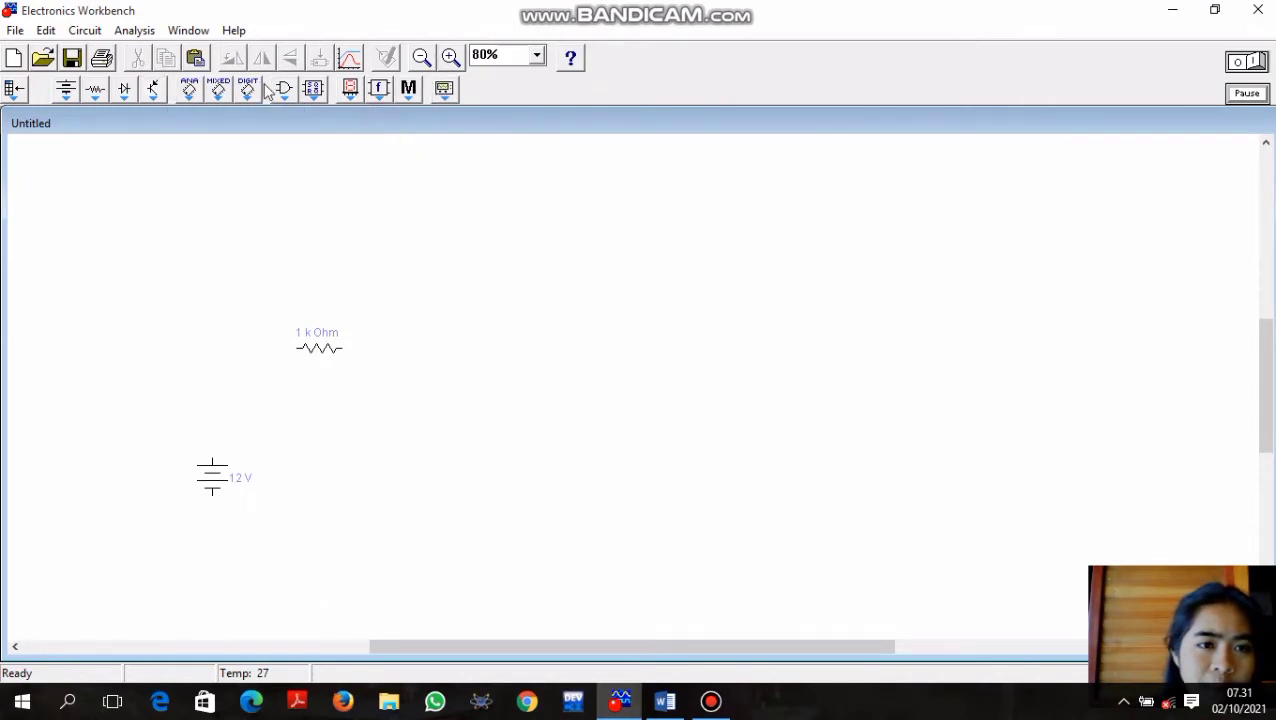
click(66, 92)
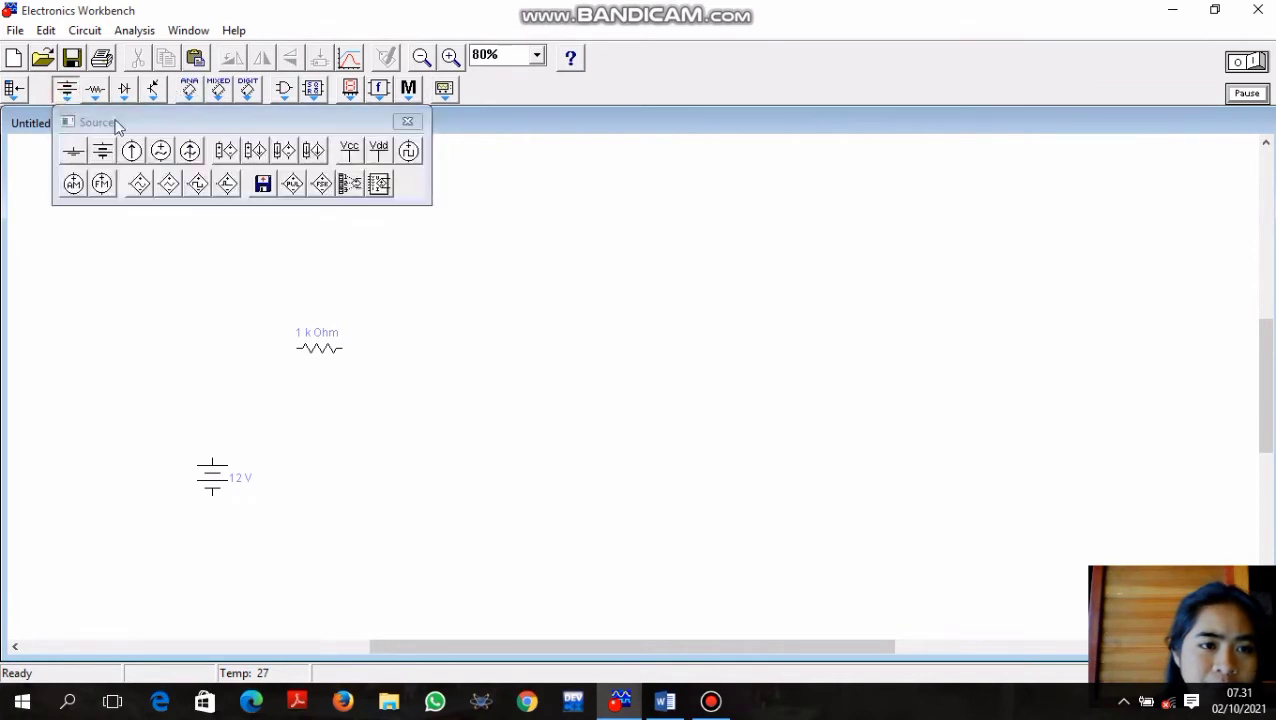
drag(158, 154, 466, 336)
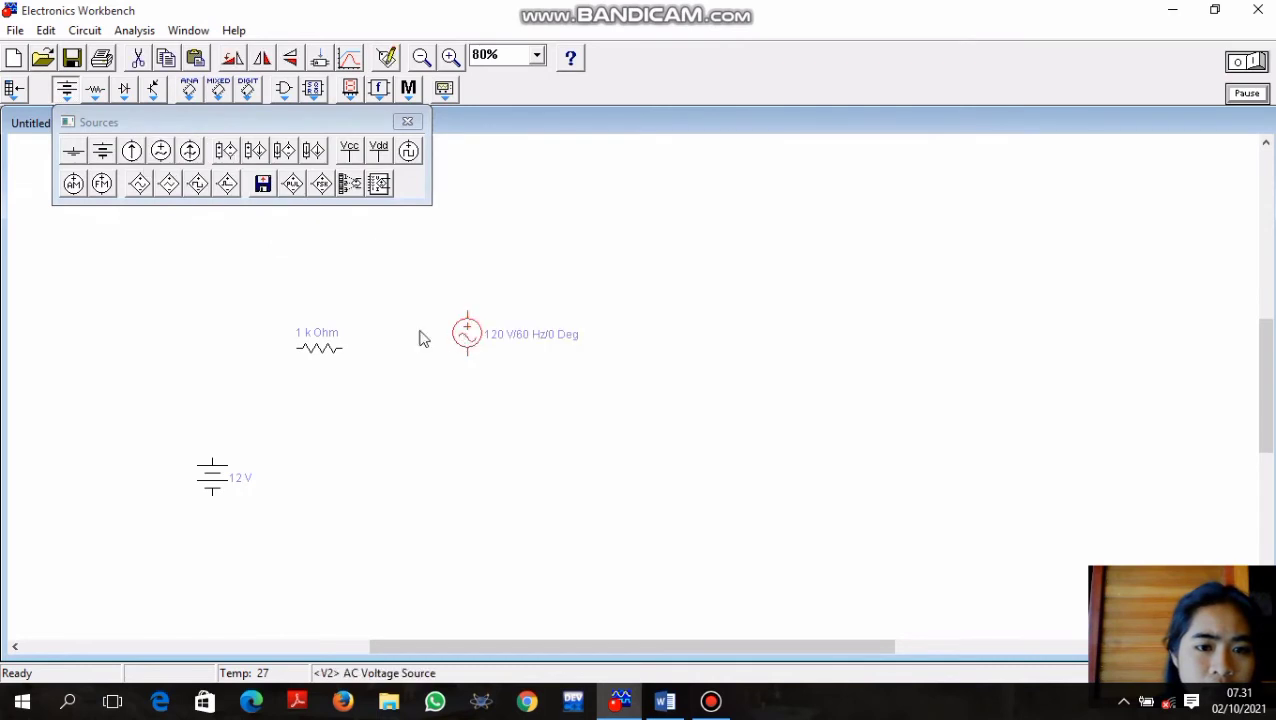
click(333, 287)
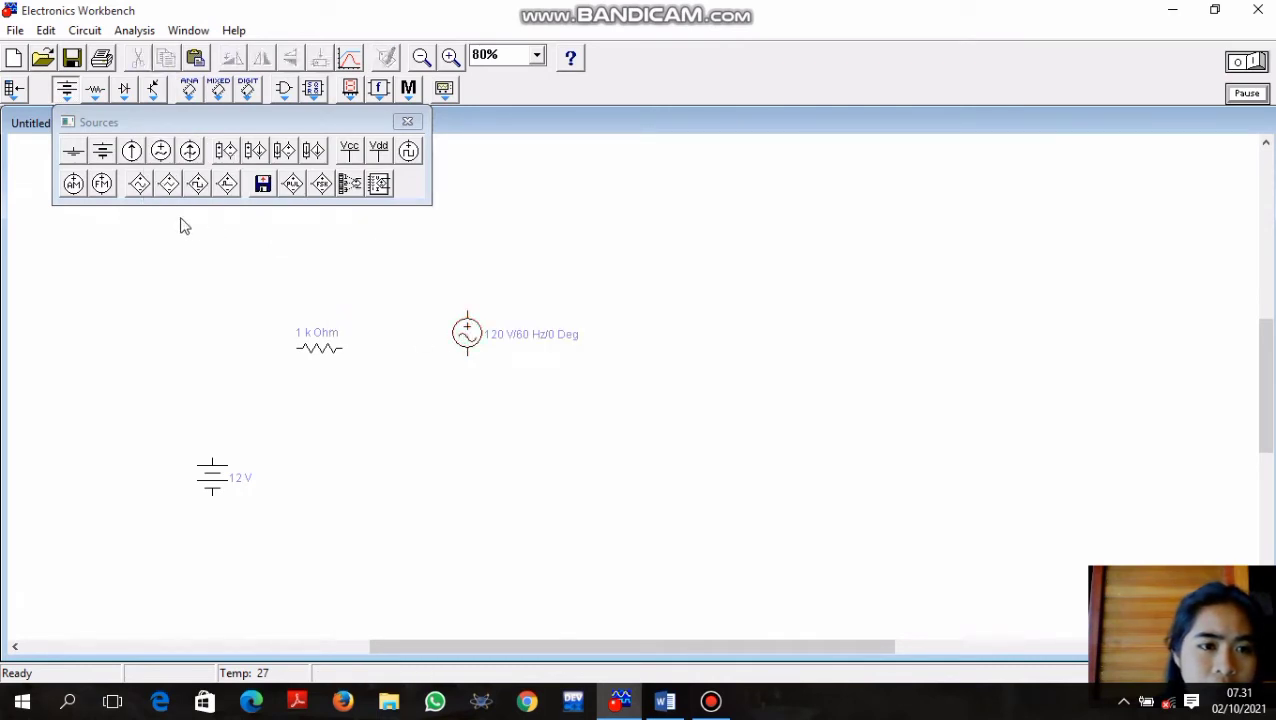
Place an NPN transistor to the right of the AC voltage source
click(407, 121)
click(125, 88)
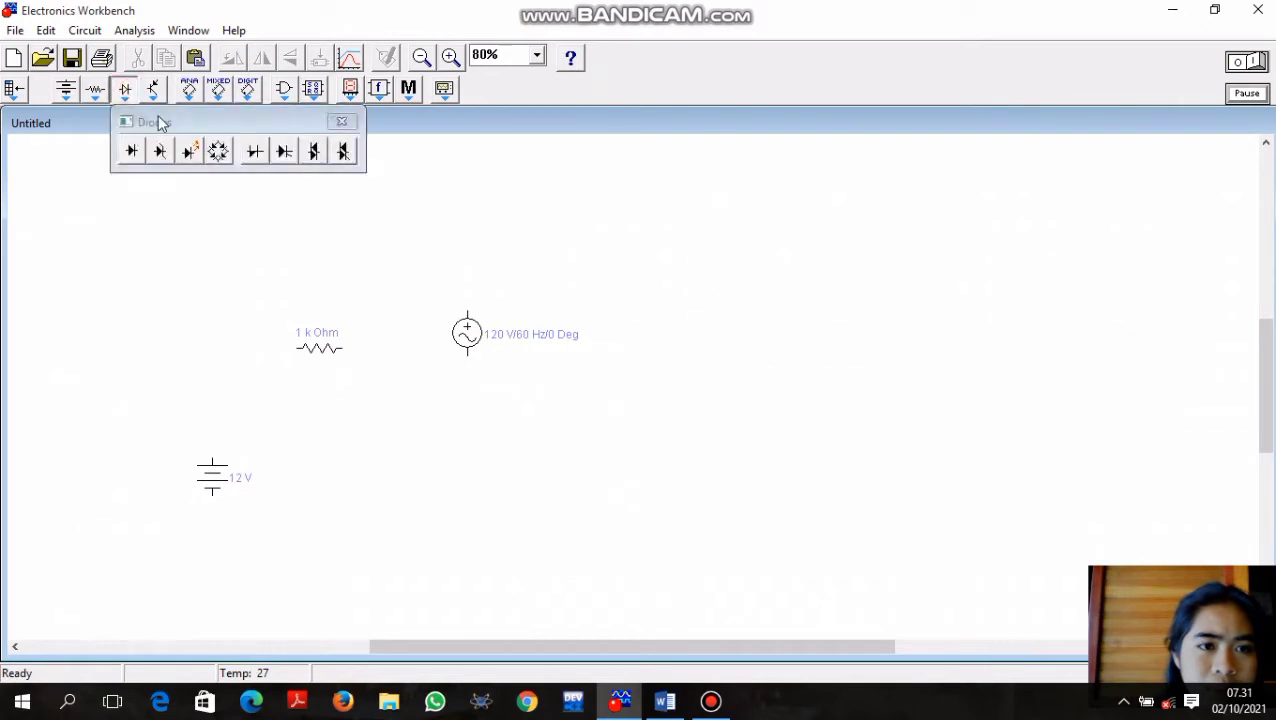
click(155, 89)
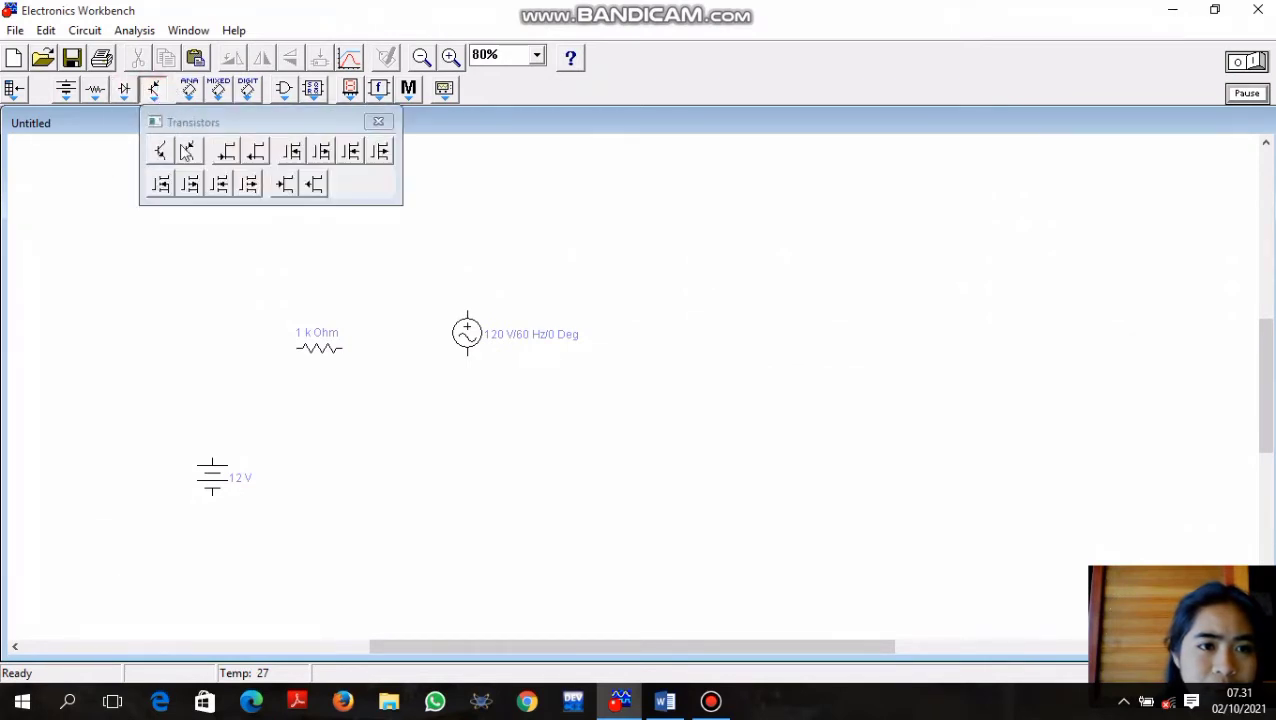
mouse_move(160, 158)
mouse_down()
mouse_move(680, 338)
mouse_move(648, 339)
mouse_up()
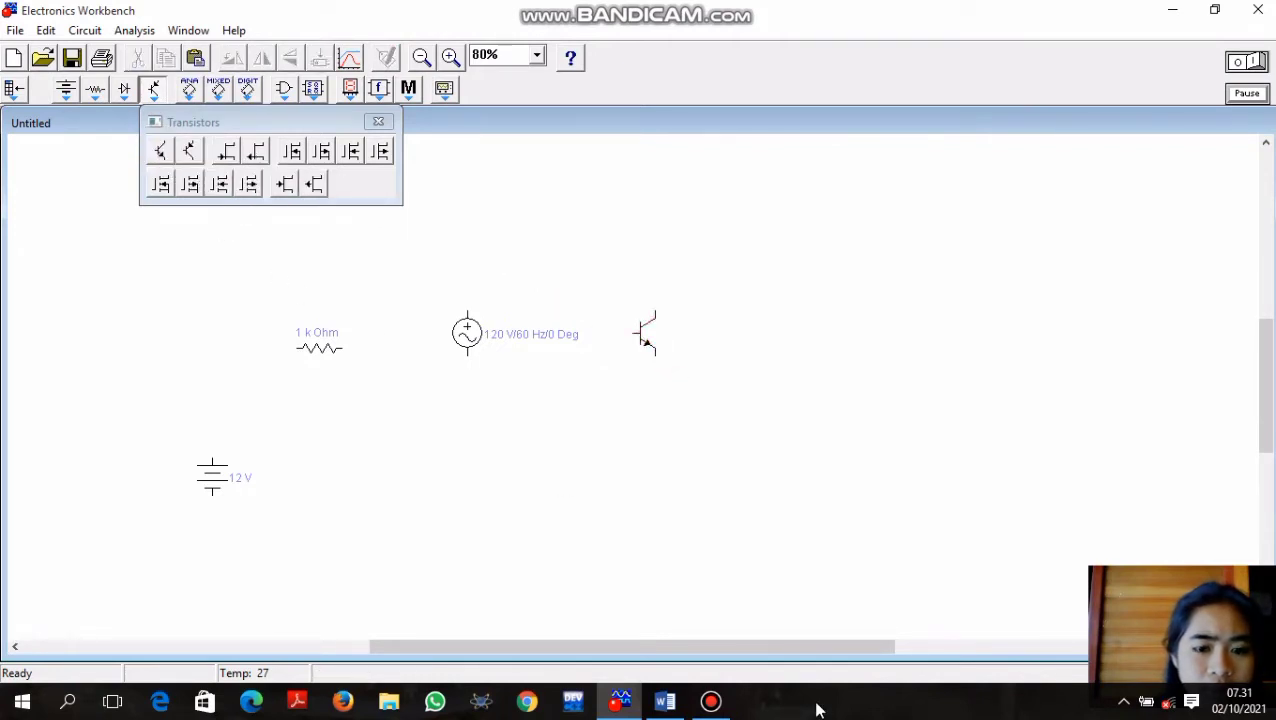
Check the circuit diagram in the Word document, return to Electronics Workbench and place a second 1 kOhm resistor above the transistor
mouse_move(680, 700)
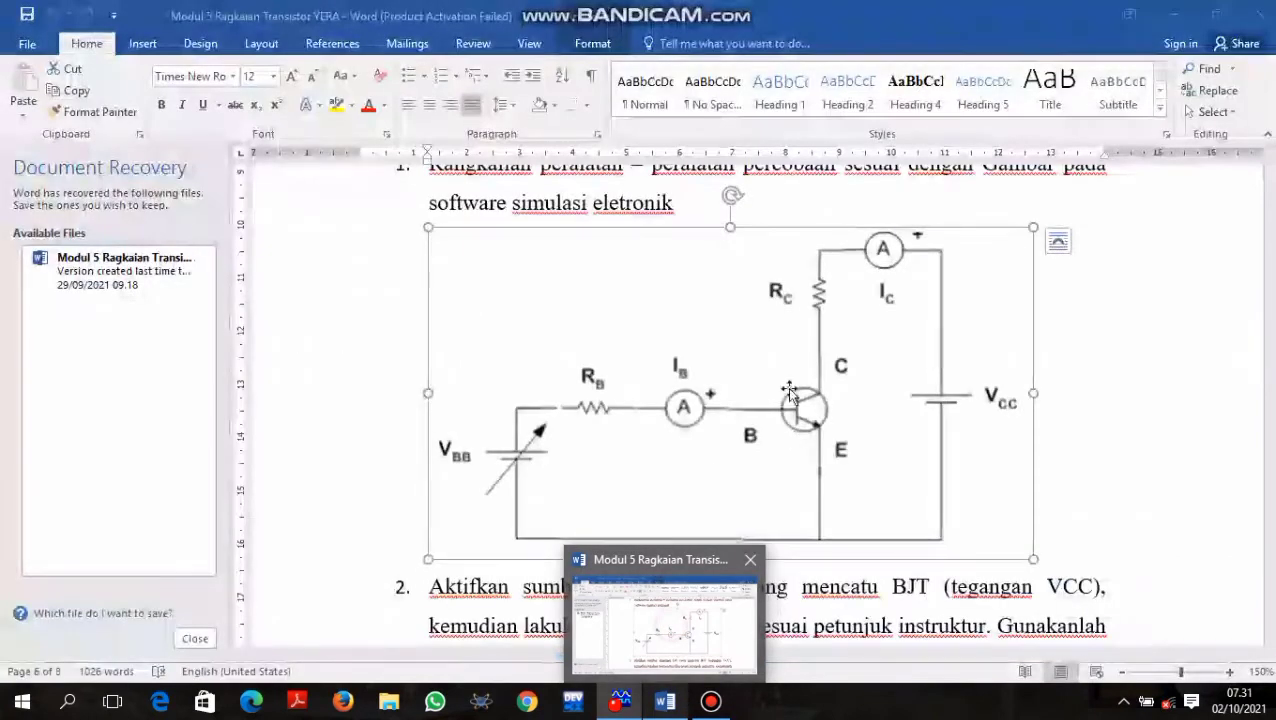
click(660, 612)
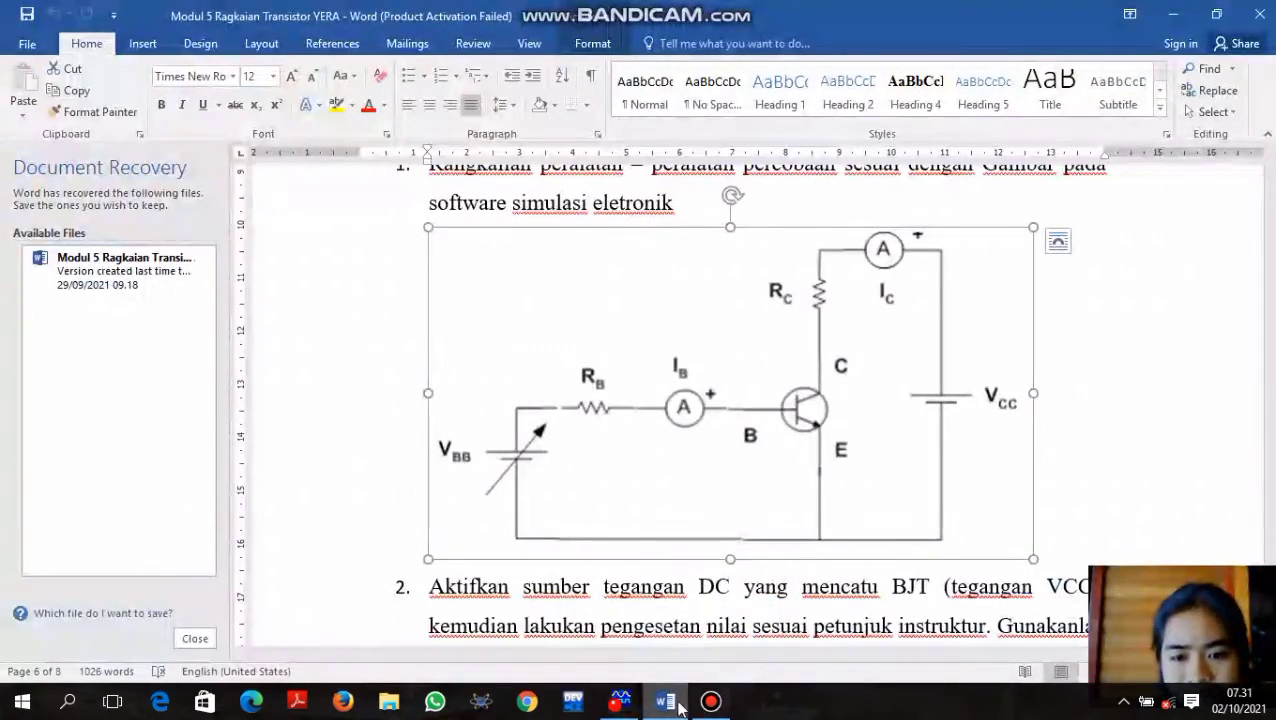
mouse_move(620, 702)
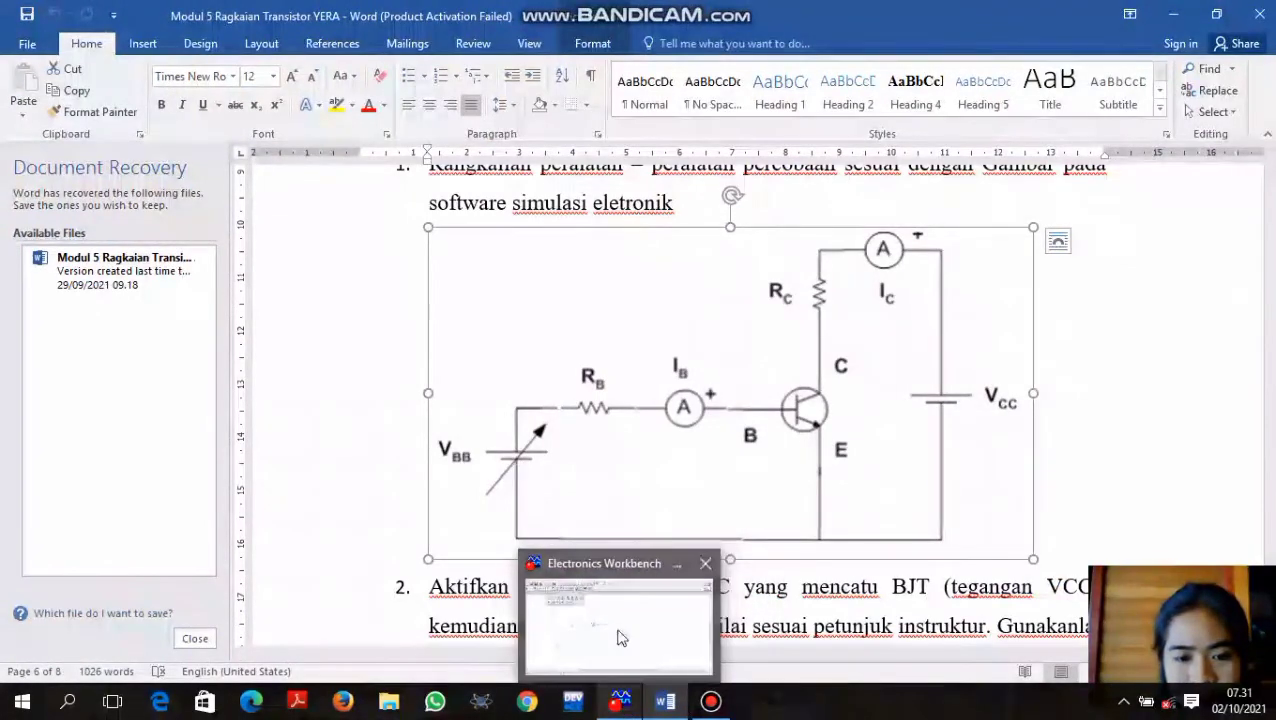
click(618, 632)
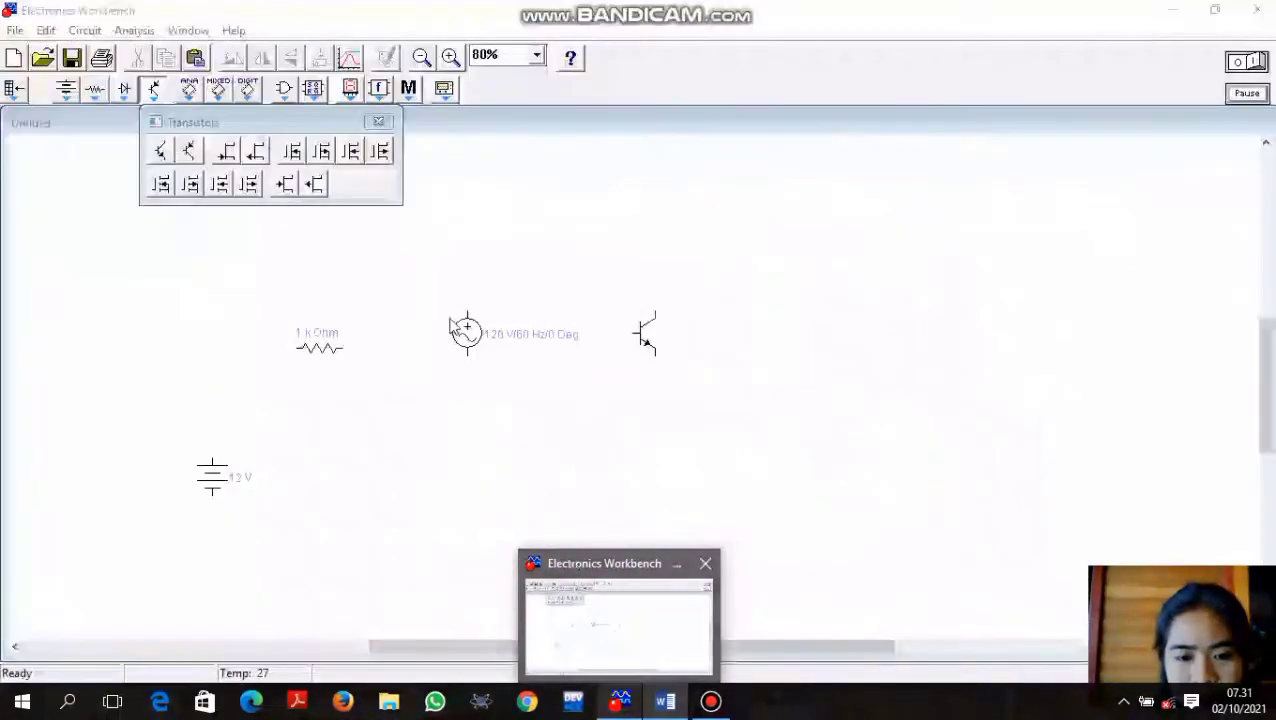
click(97, 90)
drag(139, 150, 654, 250)
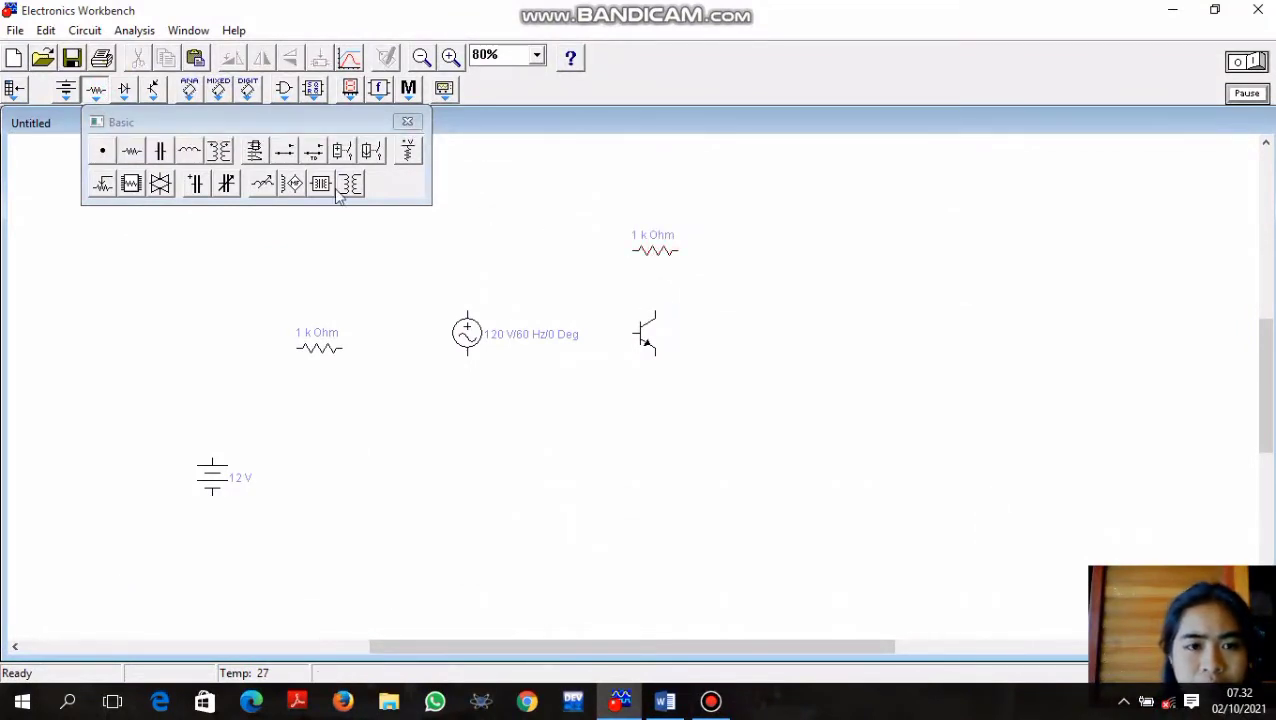
click(406, 124)
Place a second AC voltage source right of the upper resistor and a 12 V battery below that source
click(67, 90)
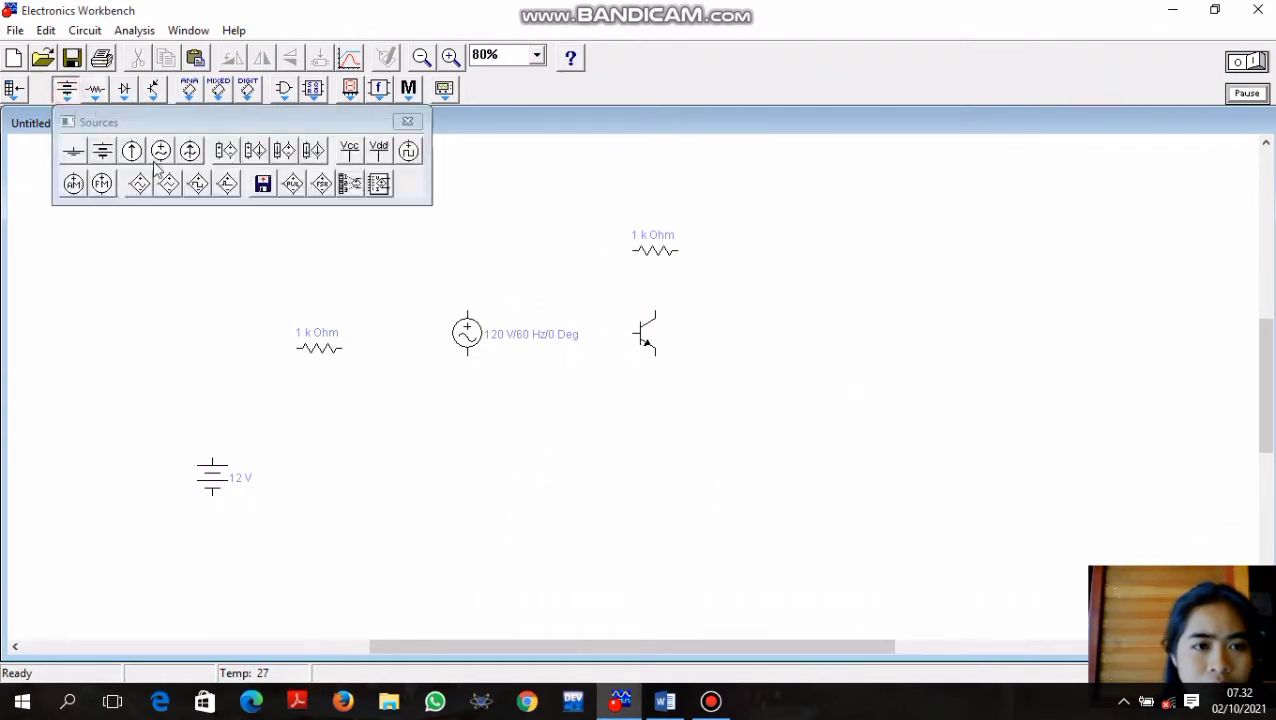
click(165, 160)
drag(167, 149, 813, 224)
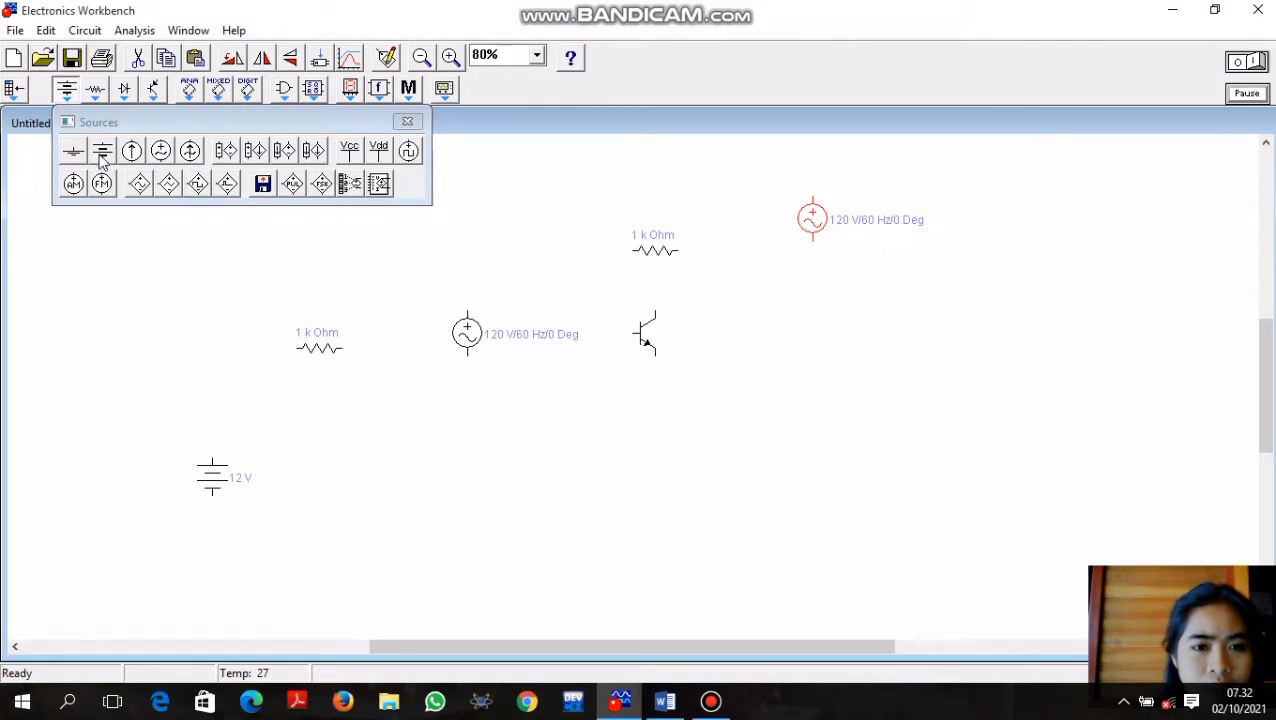
drag(103, 160, 829, 353)
click(852, 420)
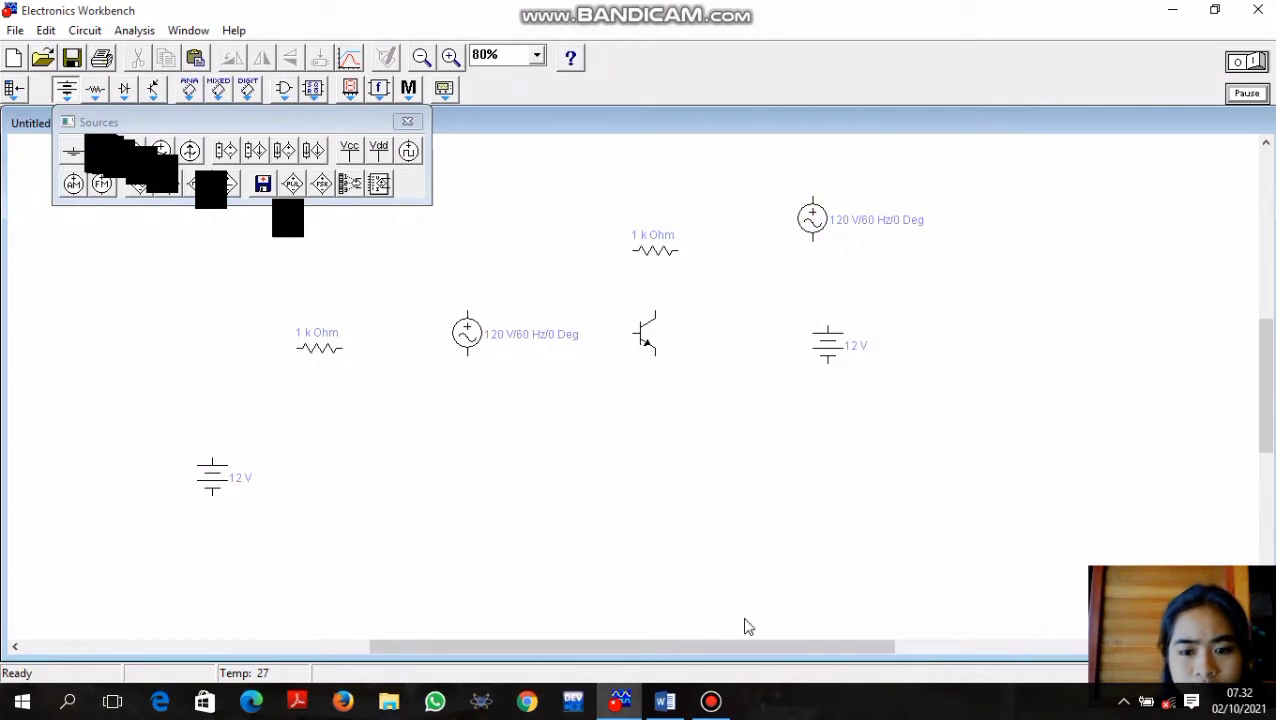
Compare the placed components with the Word circuit diagram and view the properties of the AC voltage source left of the transistor
mouse_move(665, 702)
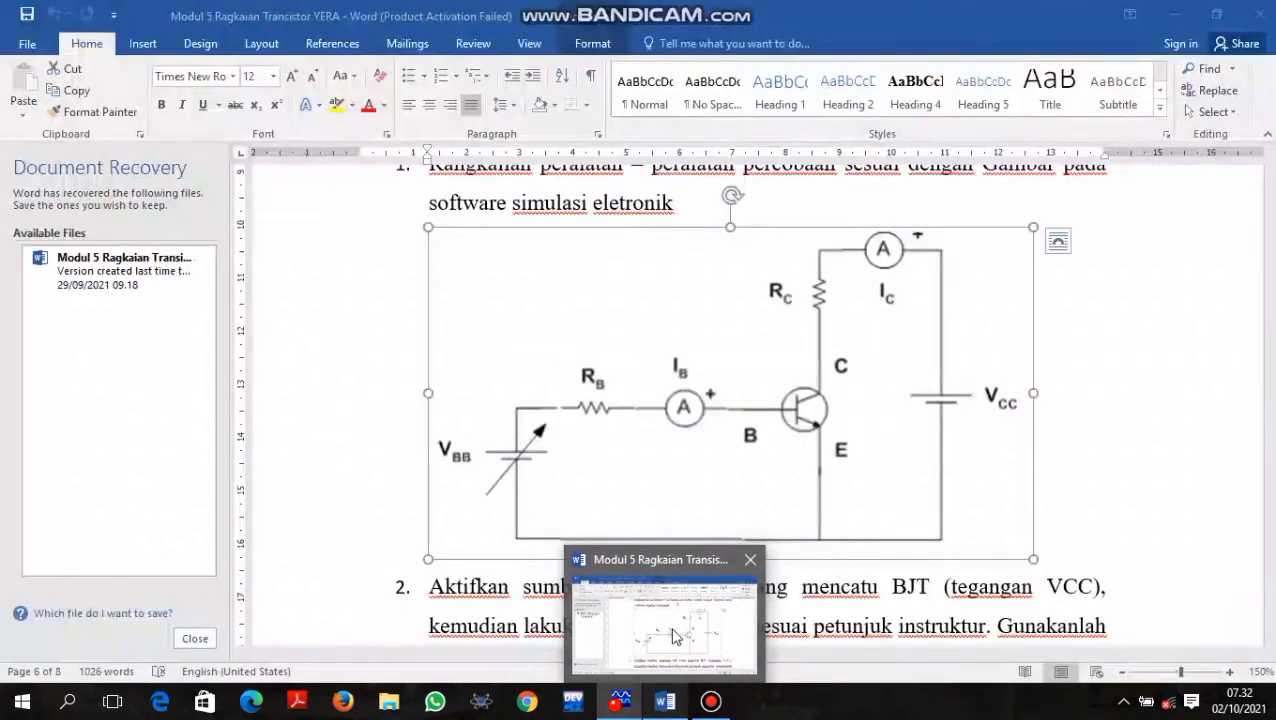
click(673, 630)
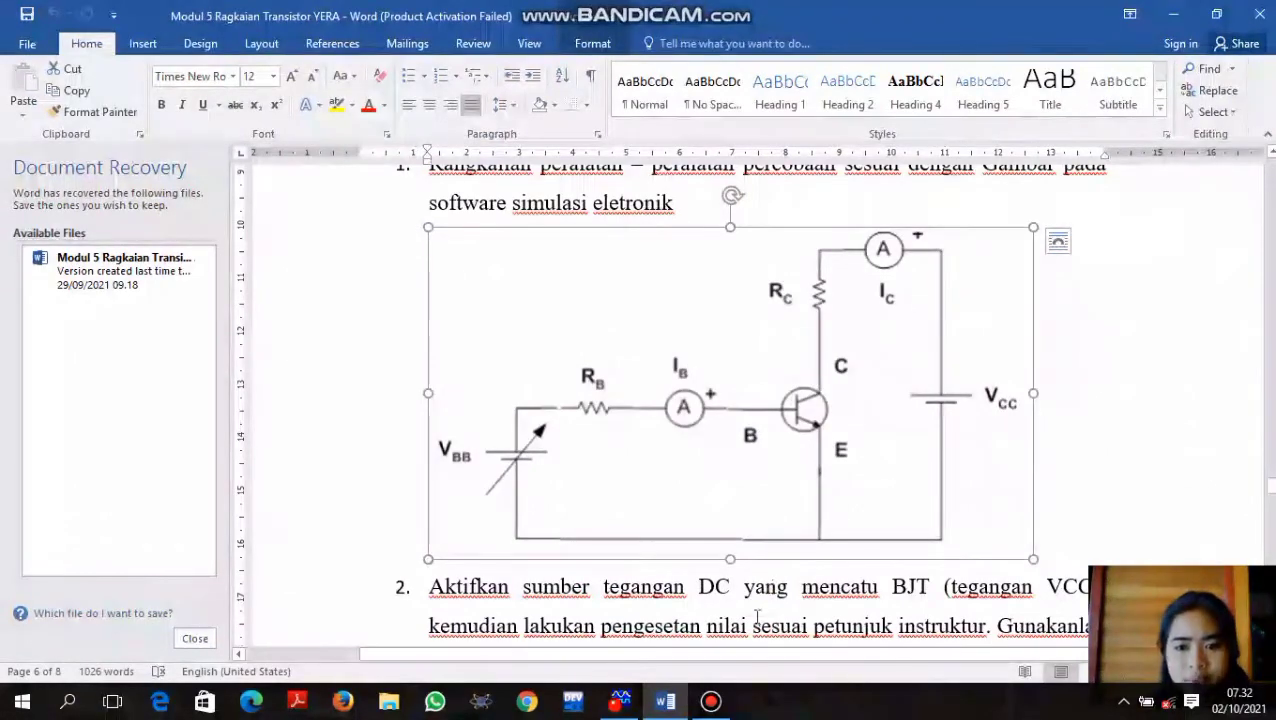
click(620, 702)
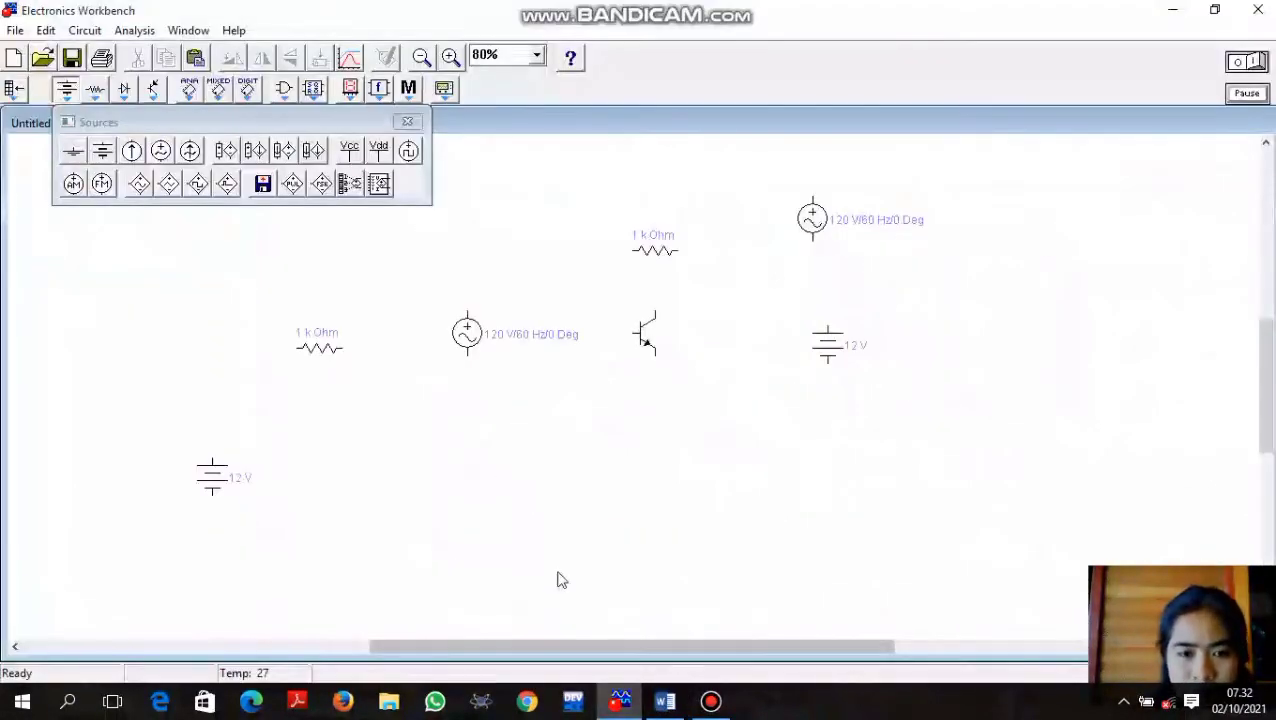
click(462, 336)
double_click(462, 336)
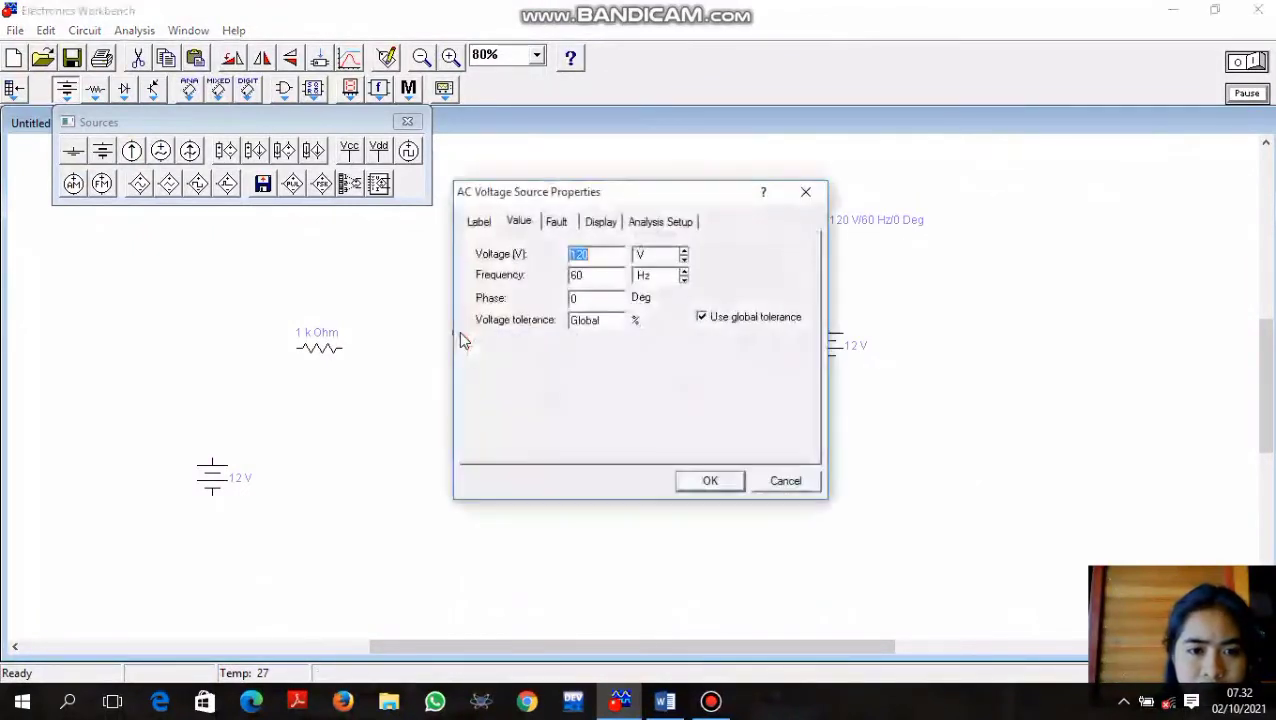
click(808, 191)
click(586, 285)
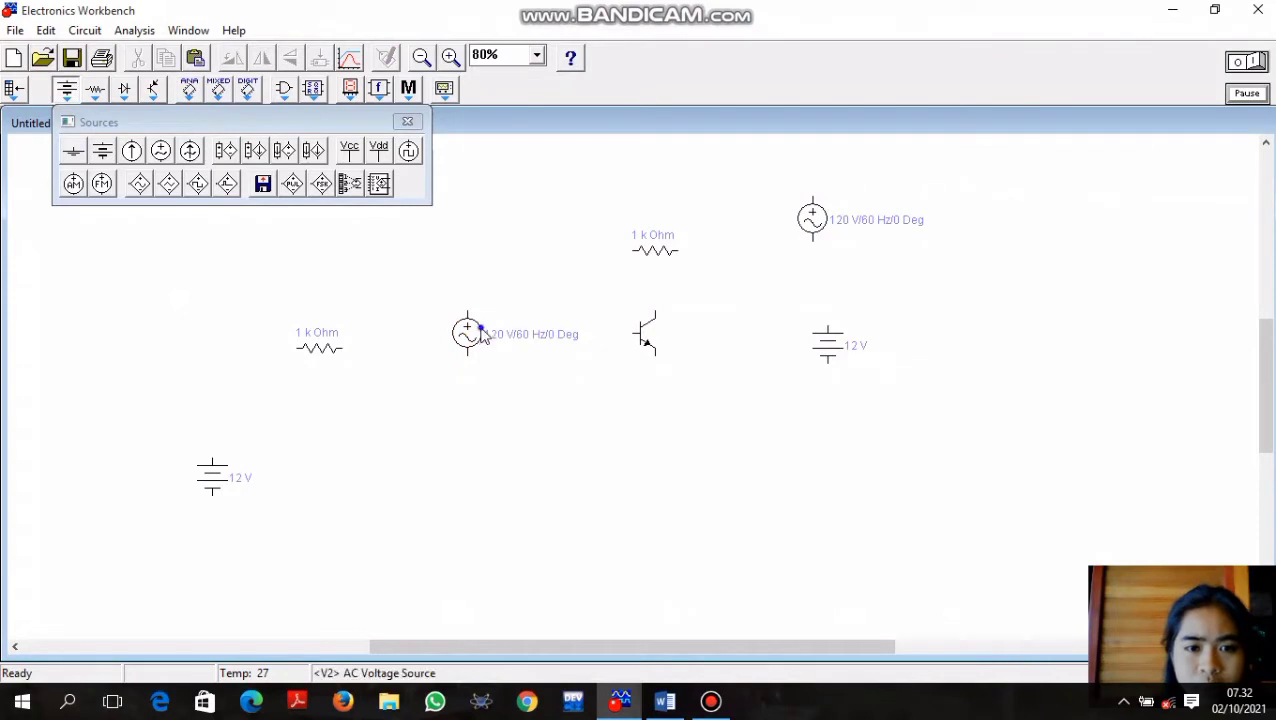
Rotate the AC voltage source left of the transistor three times so it lies horizontally with its plus terminal facing the transistor
right_click(480, 327)
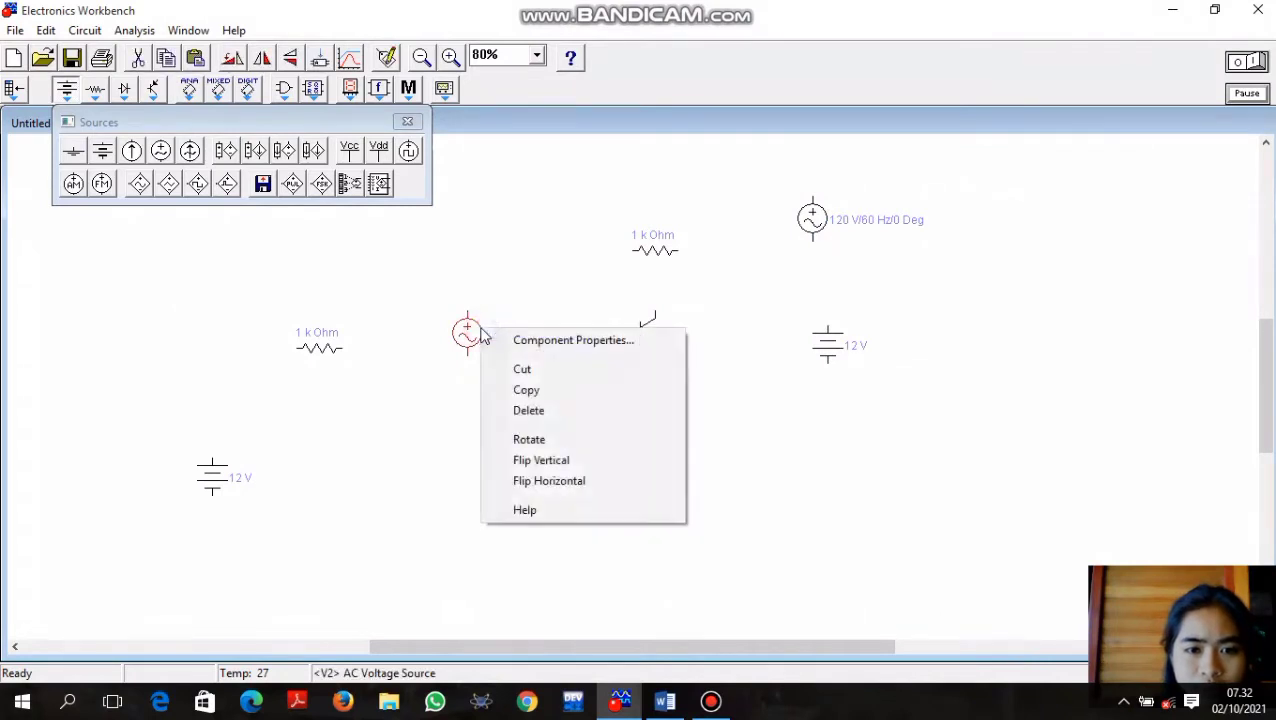
click(551, 446)
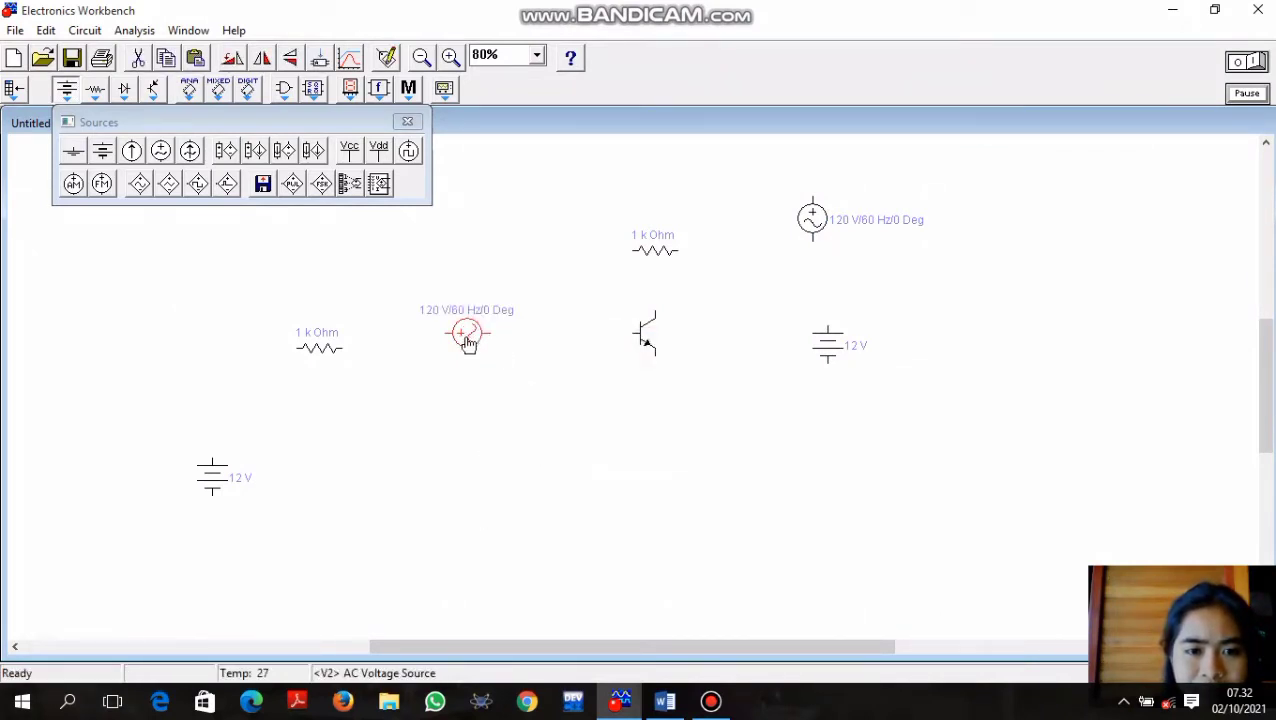
right_click(468, 342)
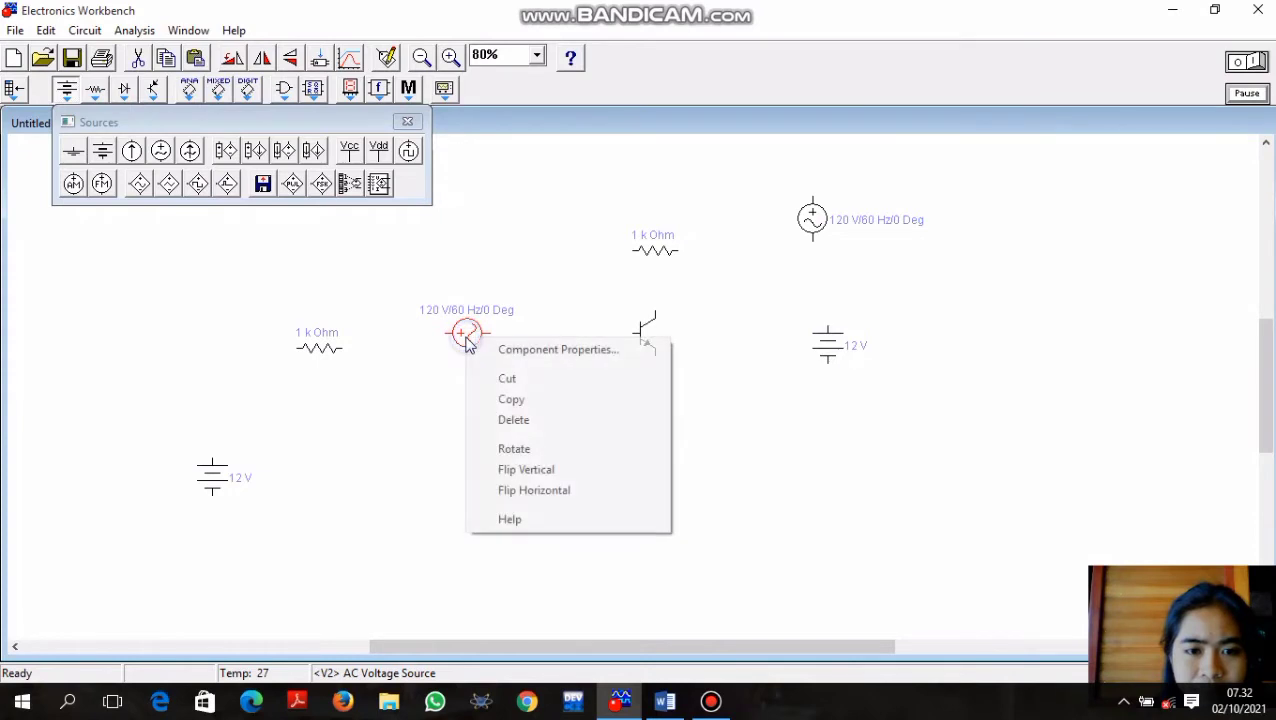
click(538, 450)
right_click(468, 338)
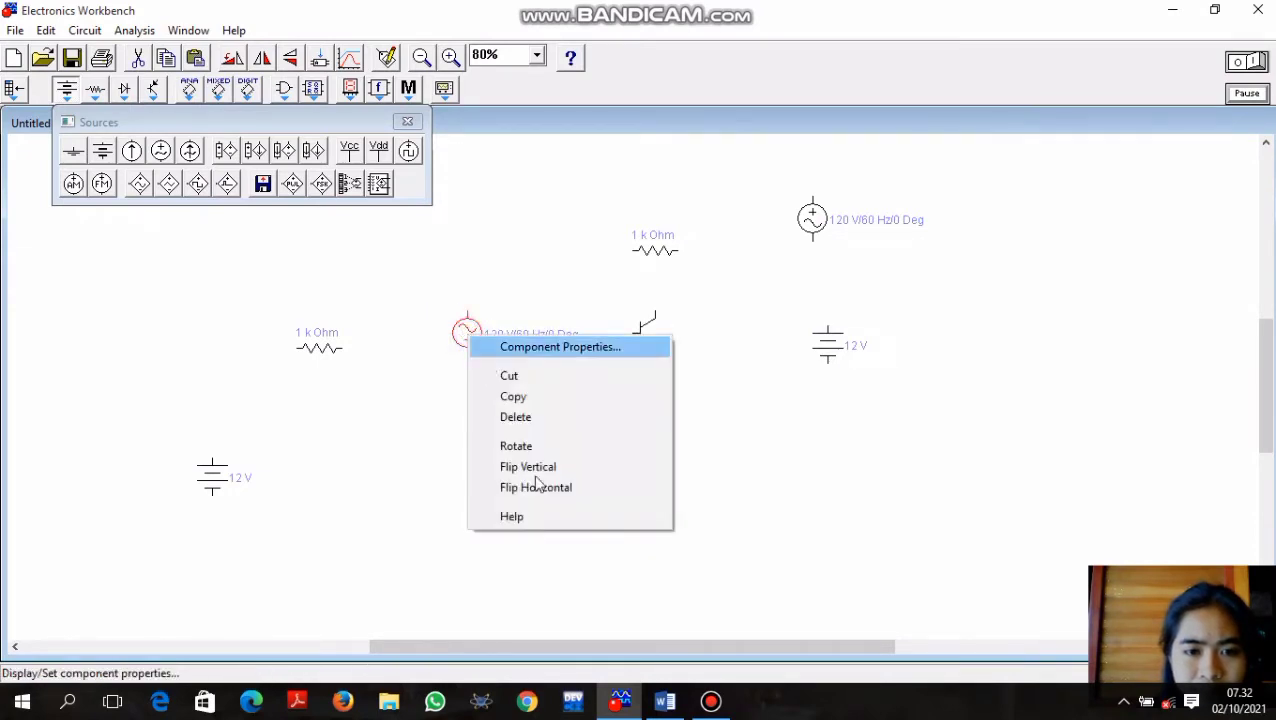
click(518, 444)
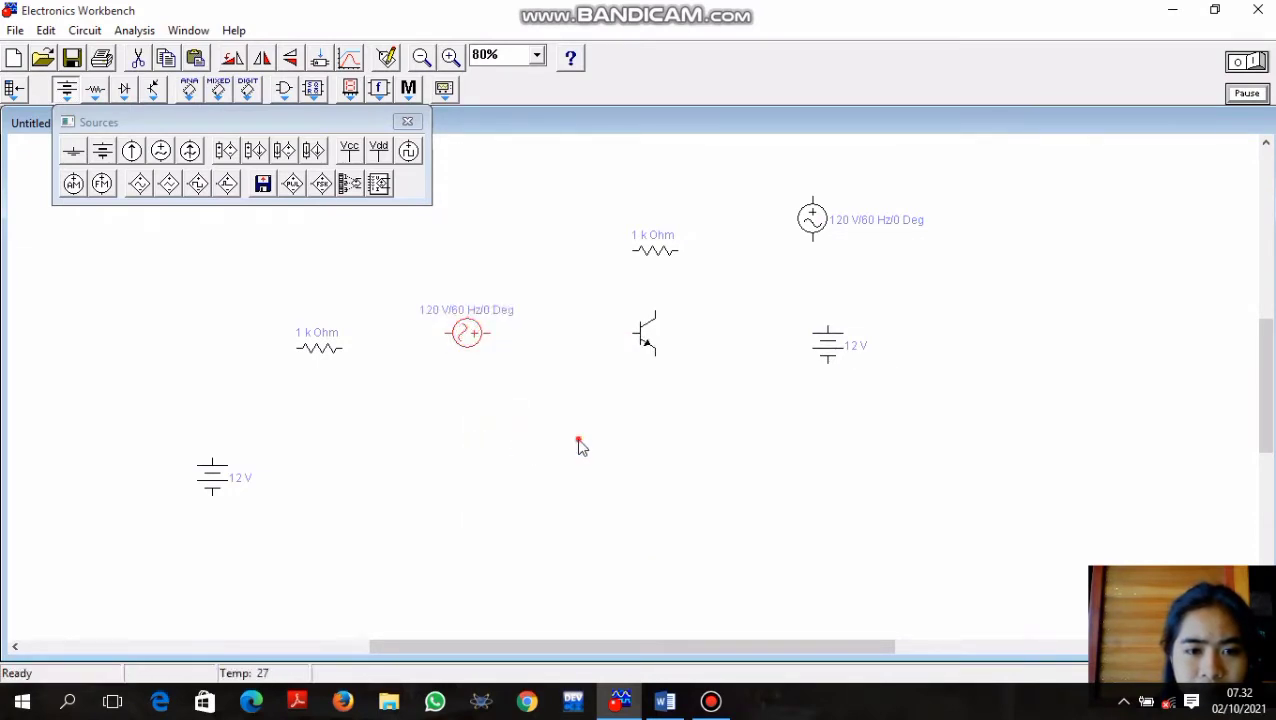
click(578, 440)
Rotate the AC voltage source above the right-hand battery once clockwise so it lies horizontally
right_click(810, 222)
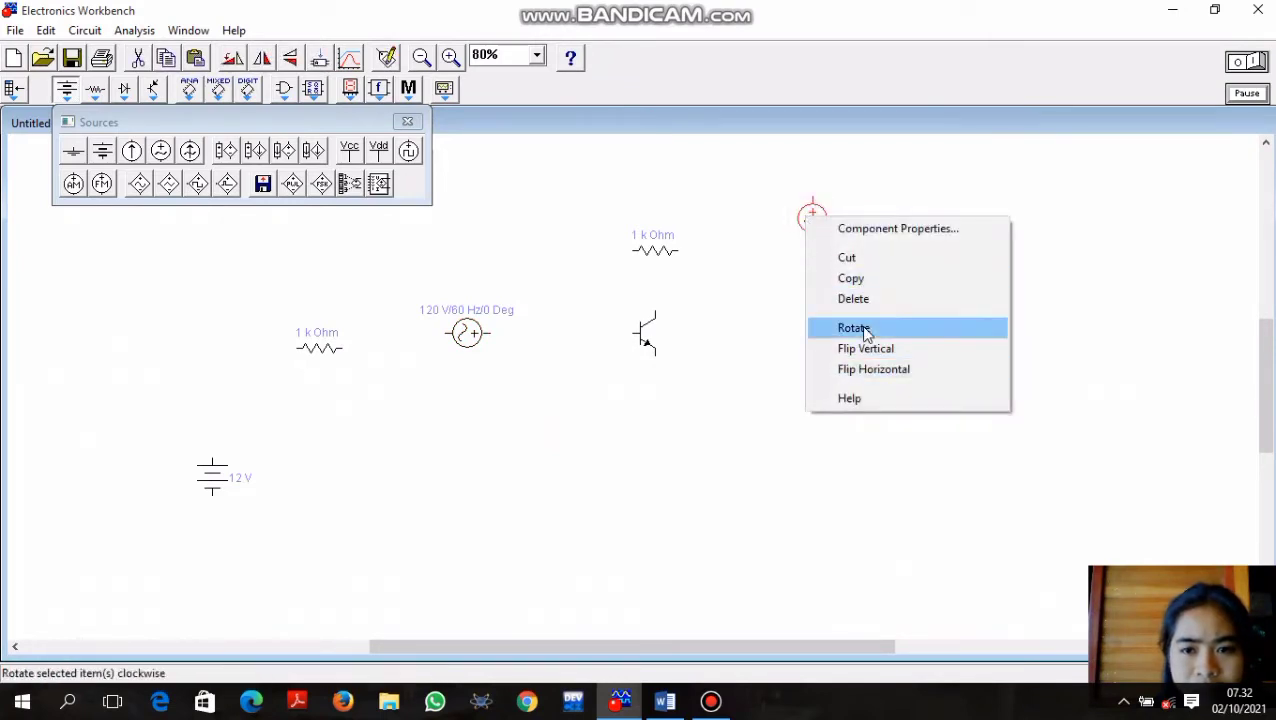
click(855, 328)
right_click(864, 331)
right_click(812, 222)
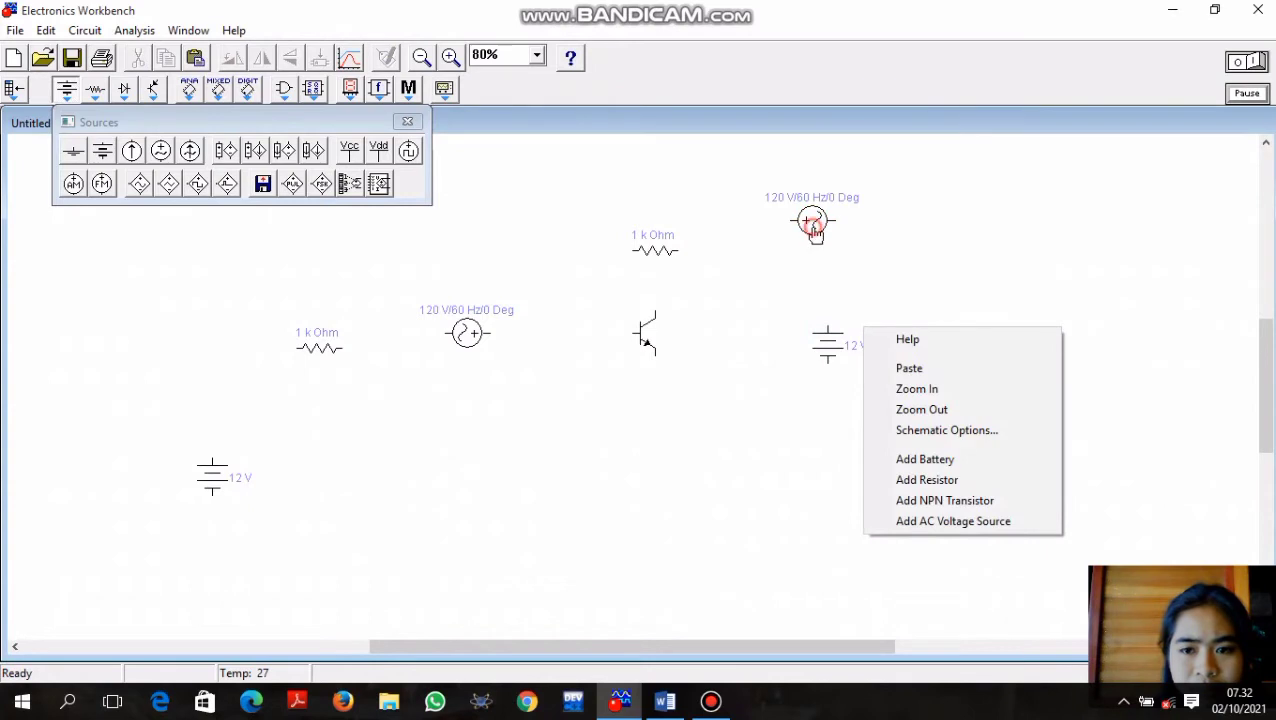
click(870, 314)
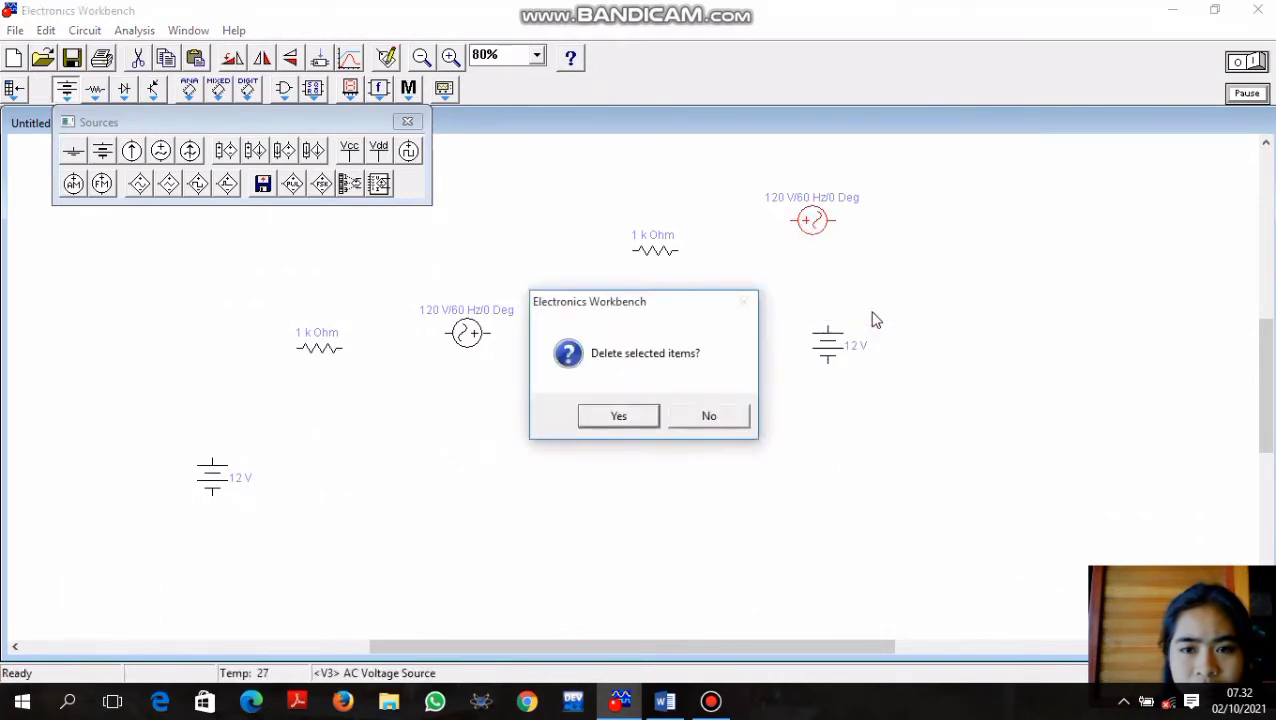
click(709, 416)
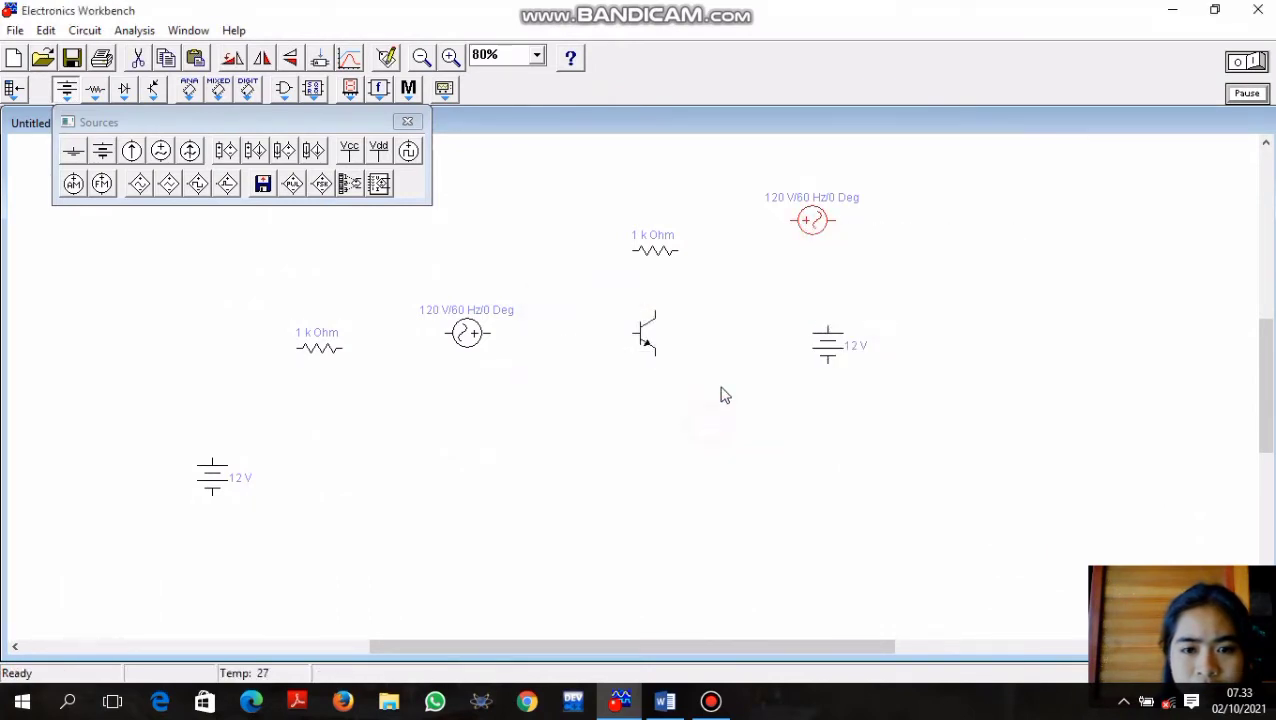
right_click(813, 205)
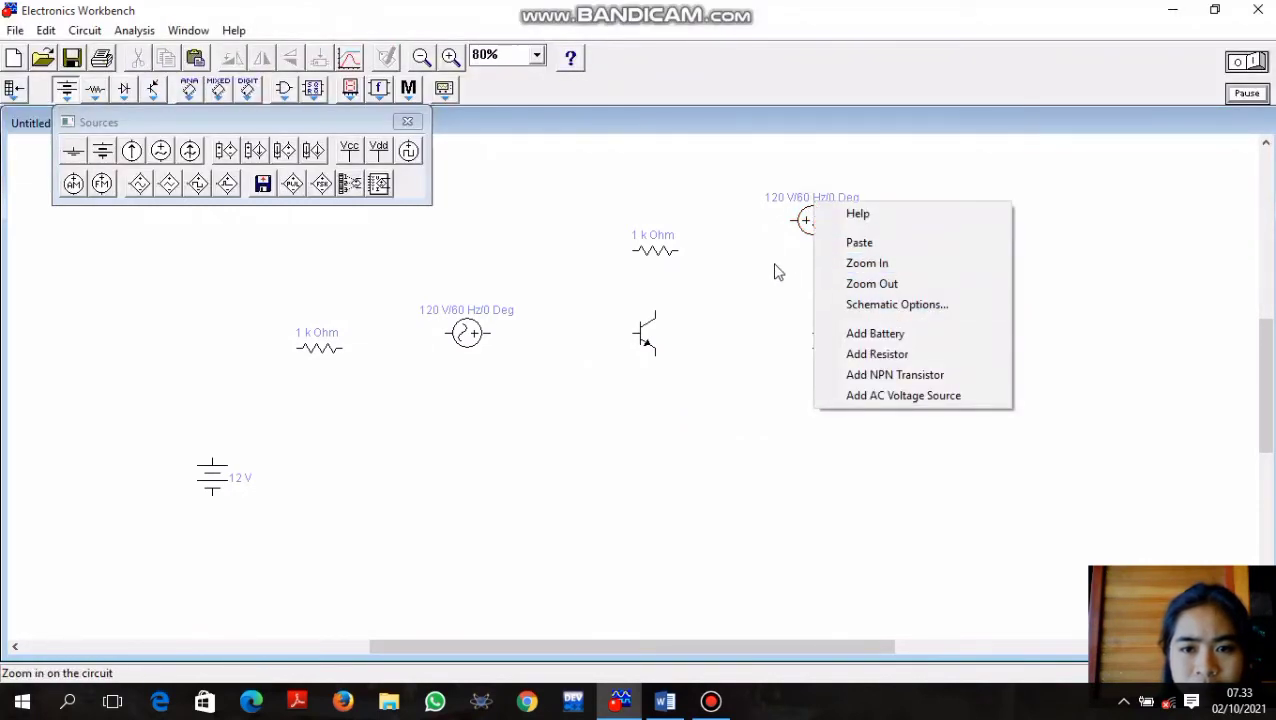
drag(774, 263, 804, 222)
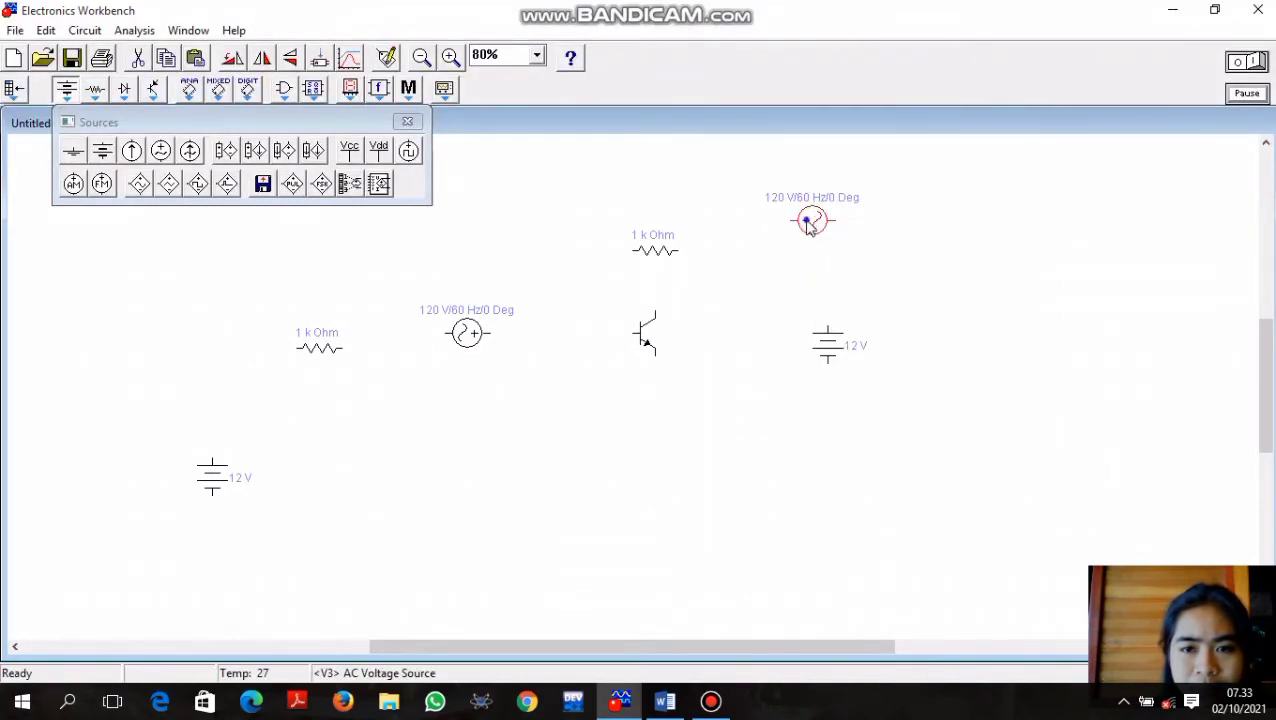
Rotate the AC voltage source above the right-hand battery twice so it lies horizontally with its plus terminal facing away from the upper resistor
right_click(810, 226)
click(864, 333)
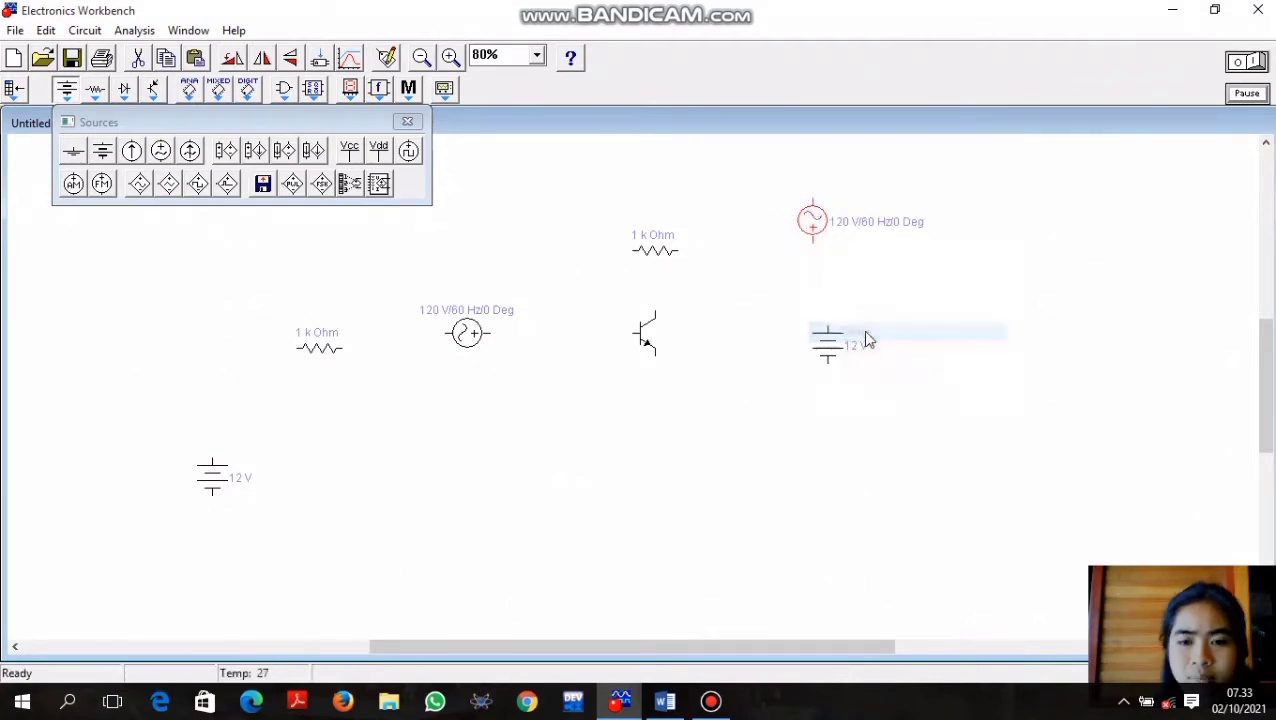
right_click(812, 226)
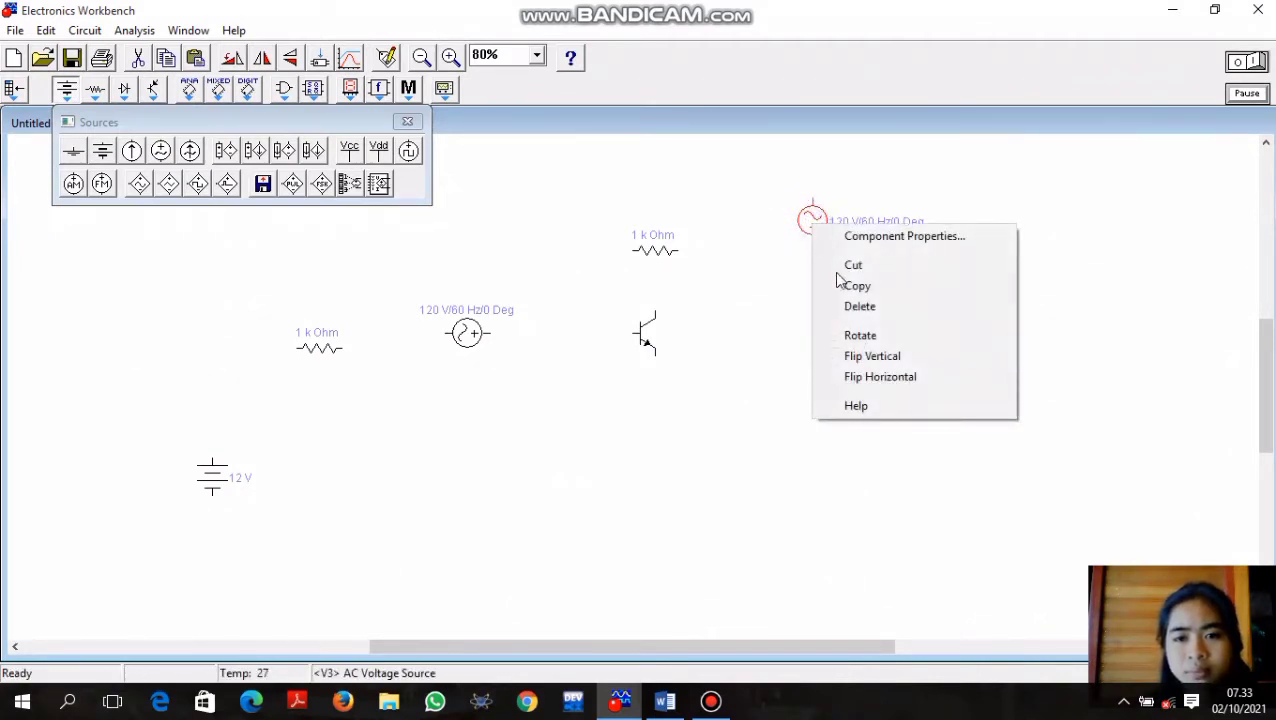
click(866, 336)
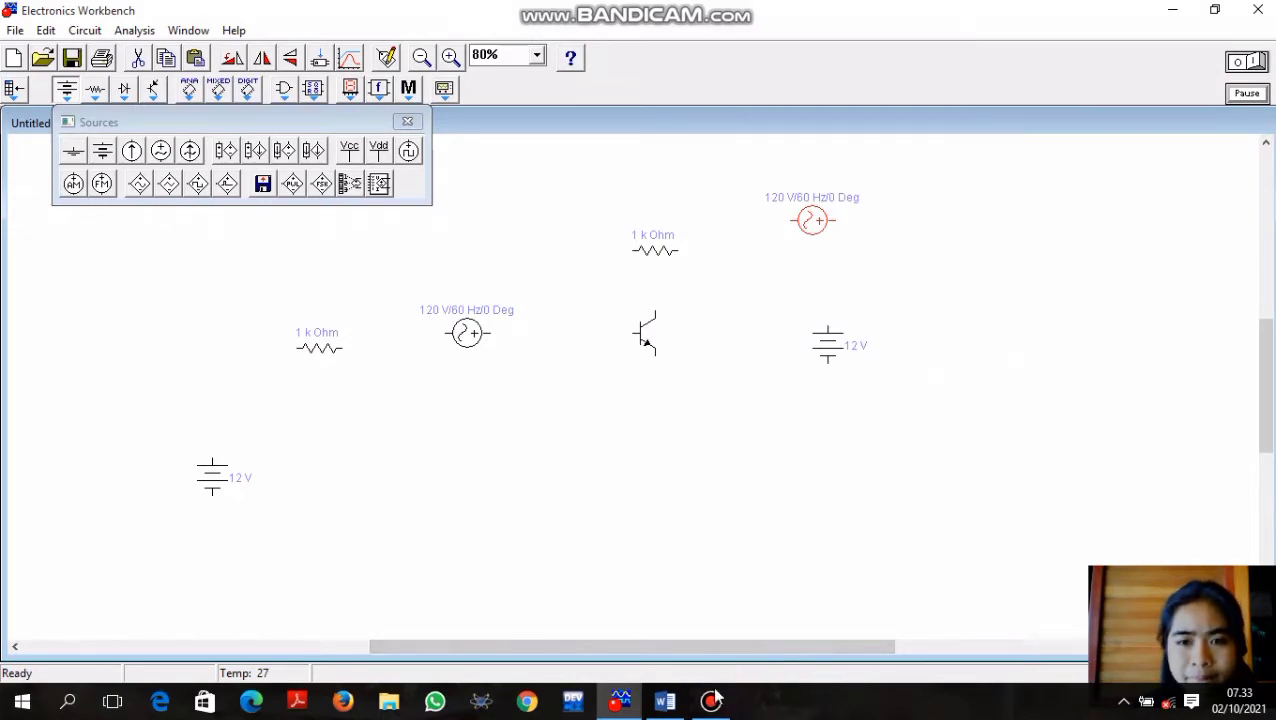
mouse_move(711, 702)
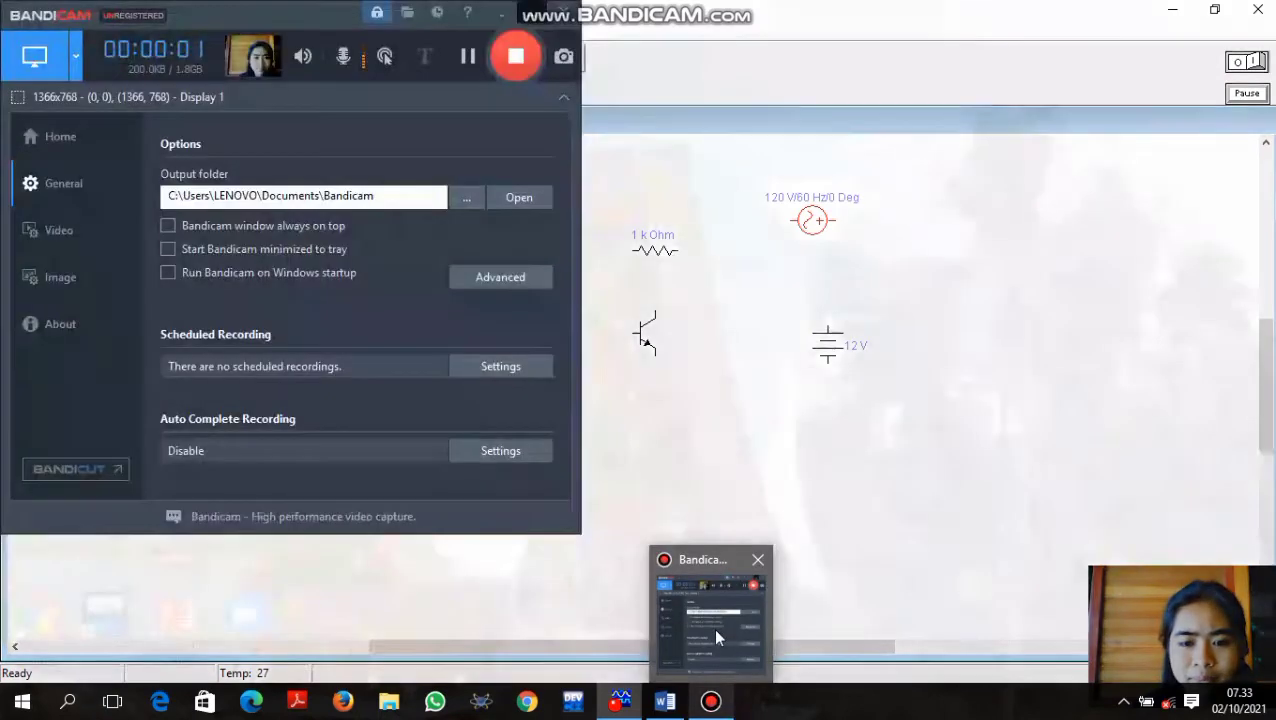
click(713, 630)
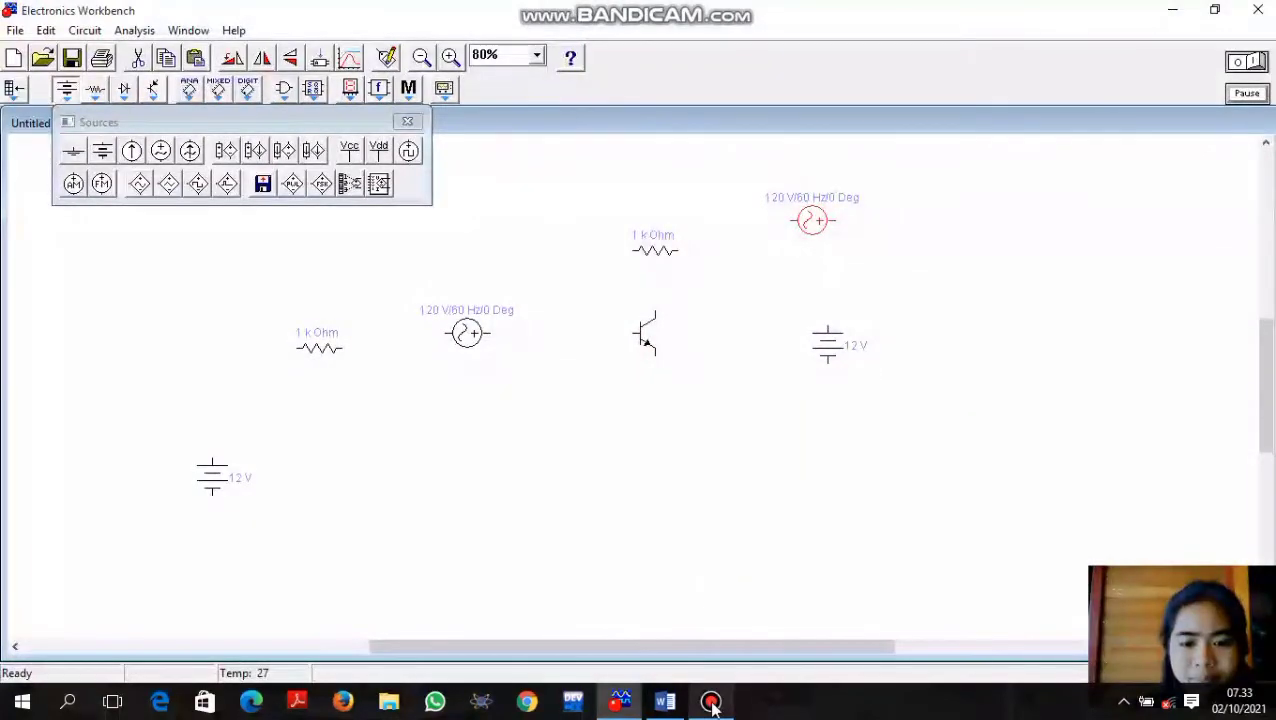
mouse_move(713, 708)
click(708, 600)
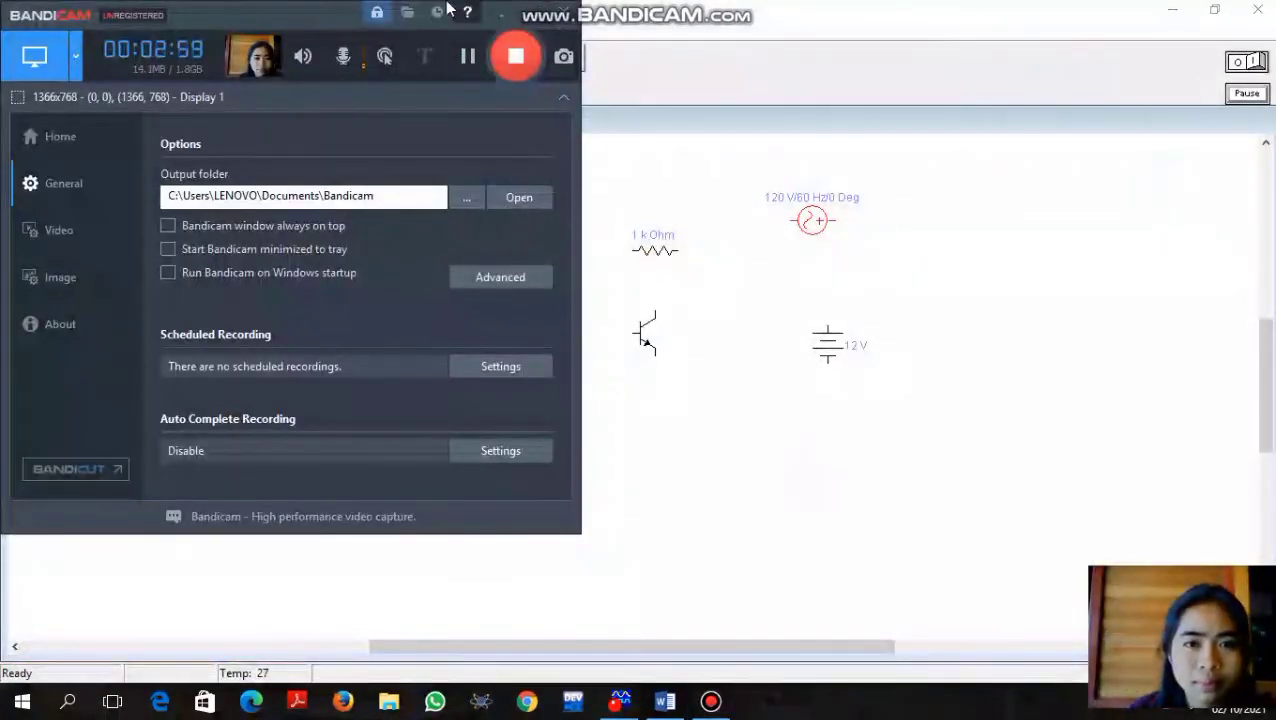
click(503, 13)
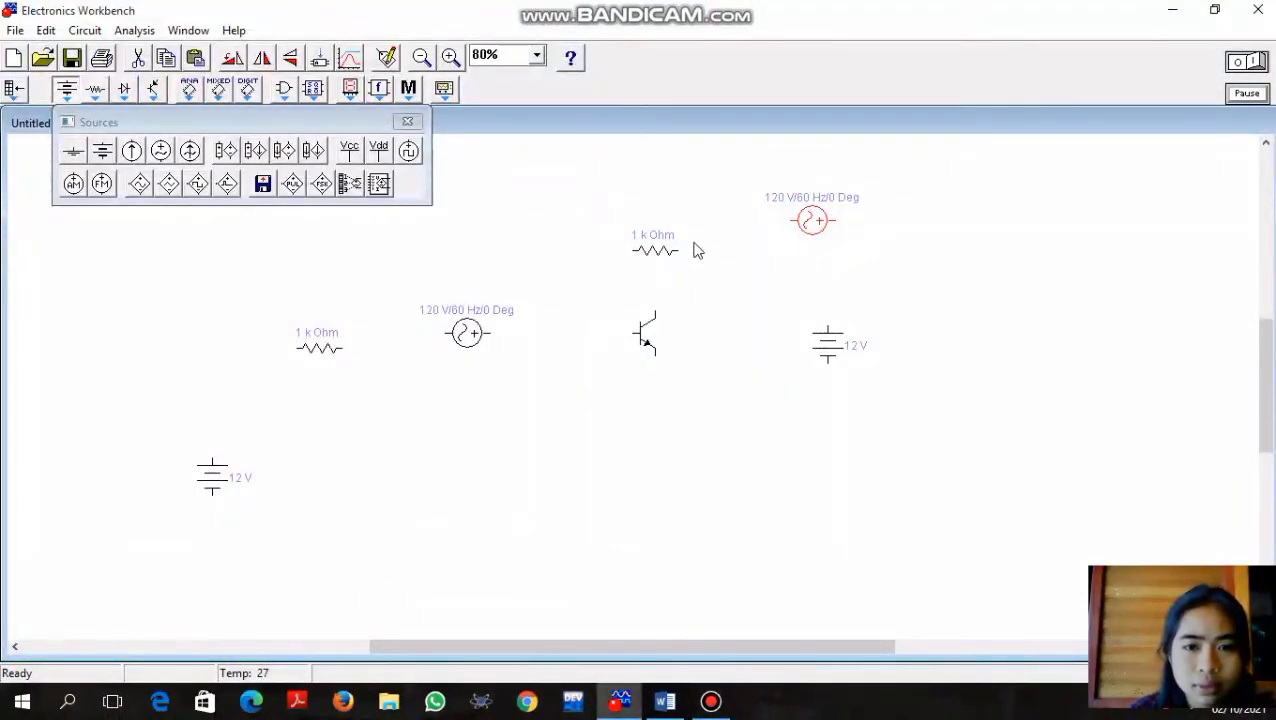
Rotate the 1 k Ohm resistor above the transistor once so it stands vertically
right_click(651, 248)
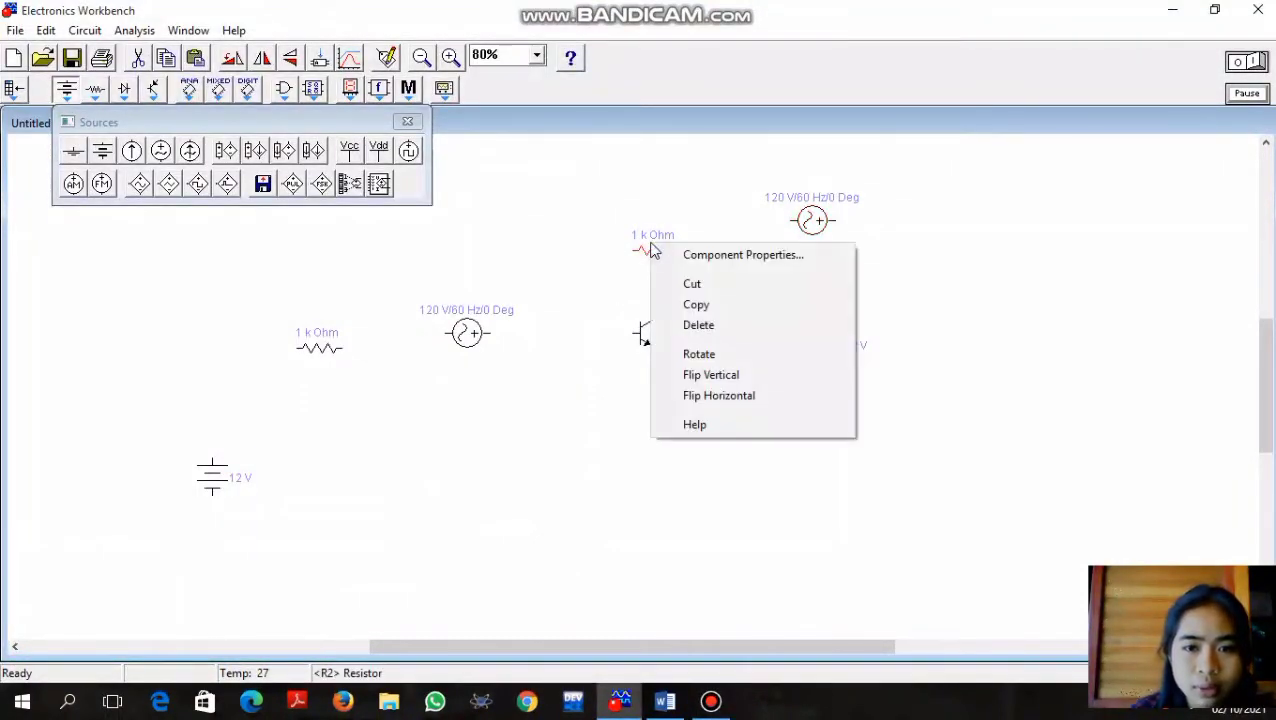
click(697, 355)
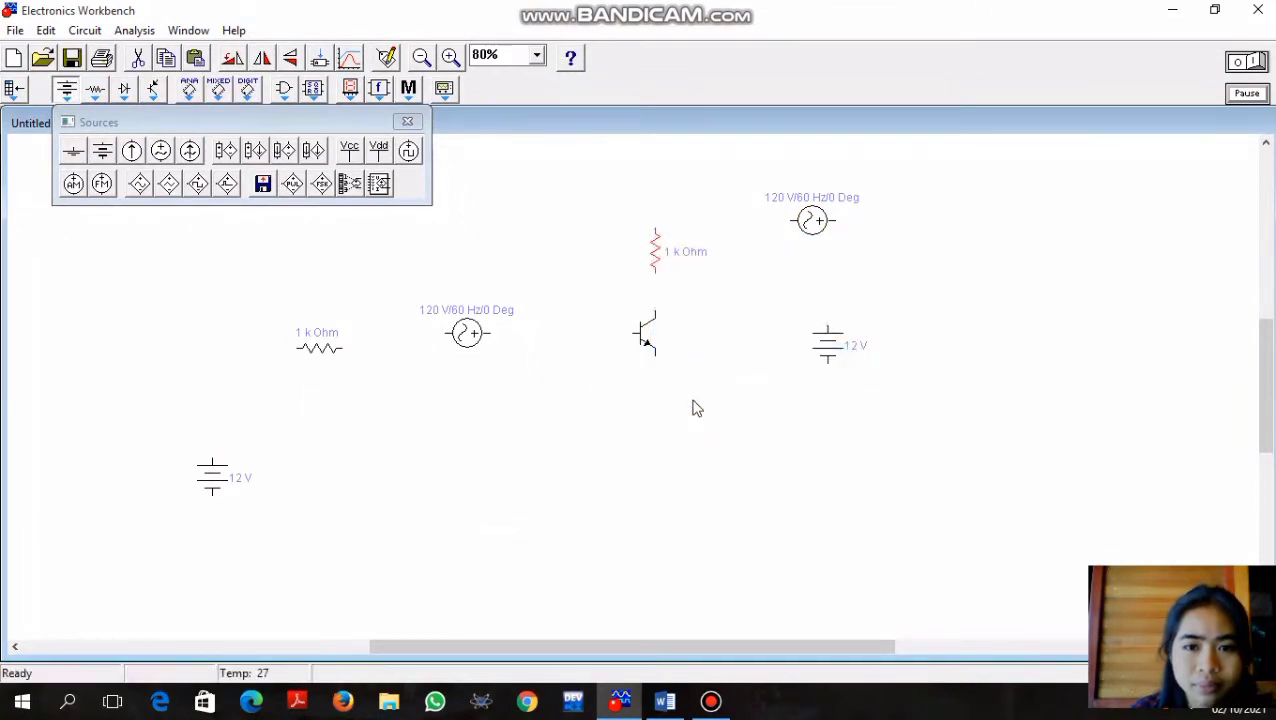
click(697, 408)
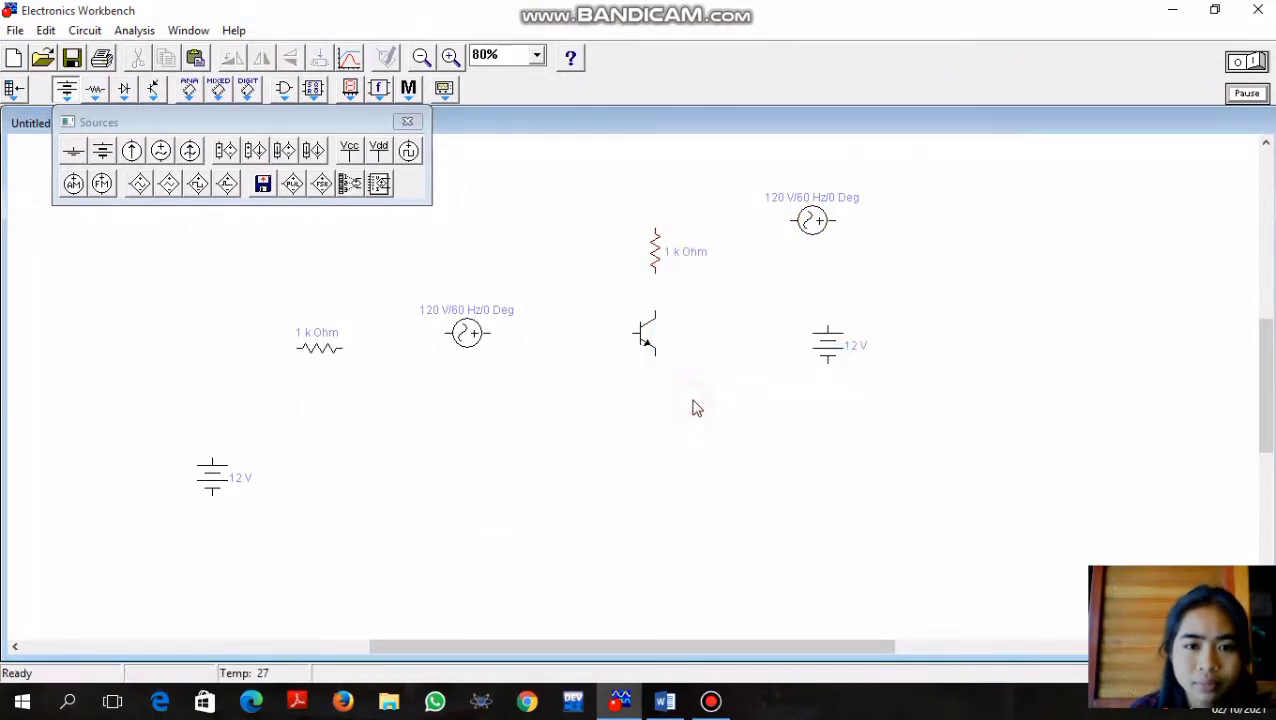
Look up the component values in section G of the Word module and set the left-hand battery's voltage to 2.5 V
double_click(210, 478)
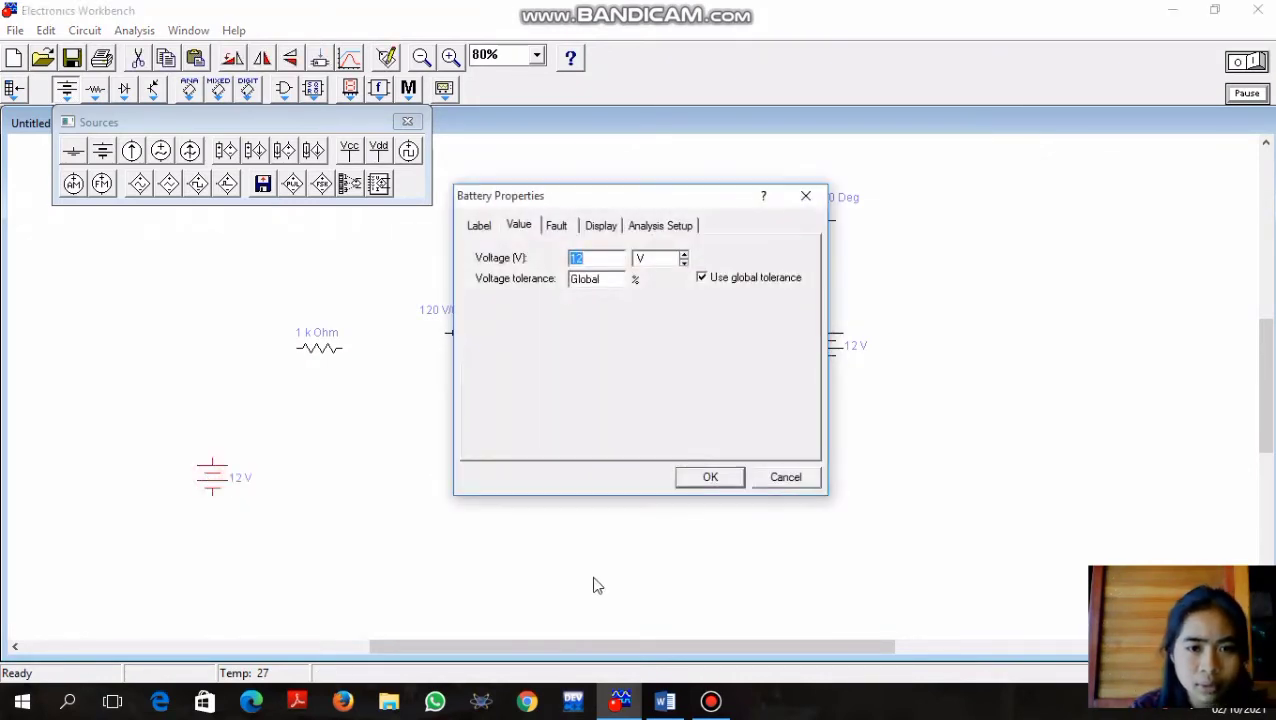
mouse_move(665, 700)
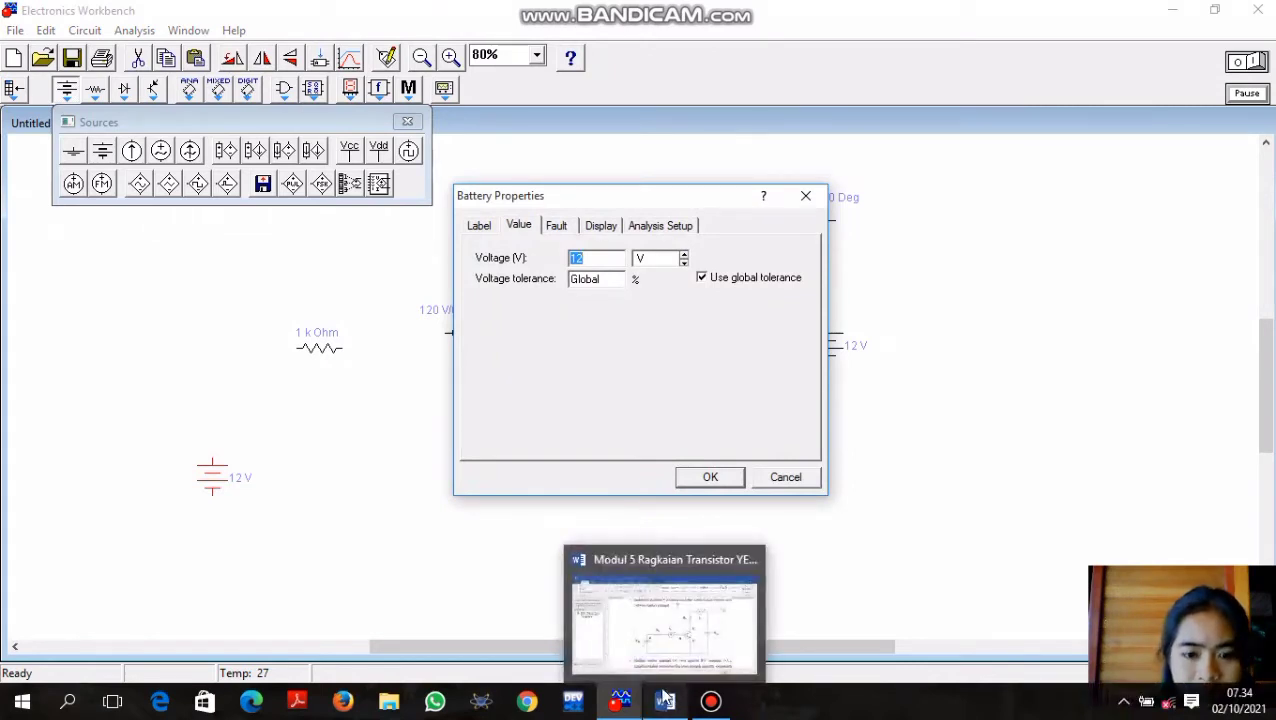
click(652, 652)
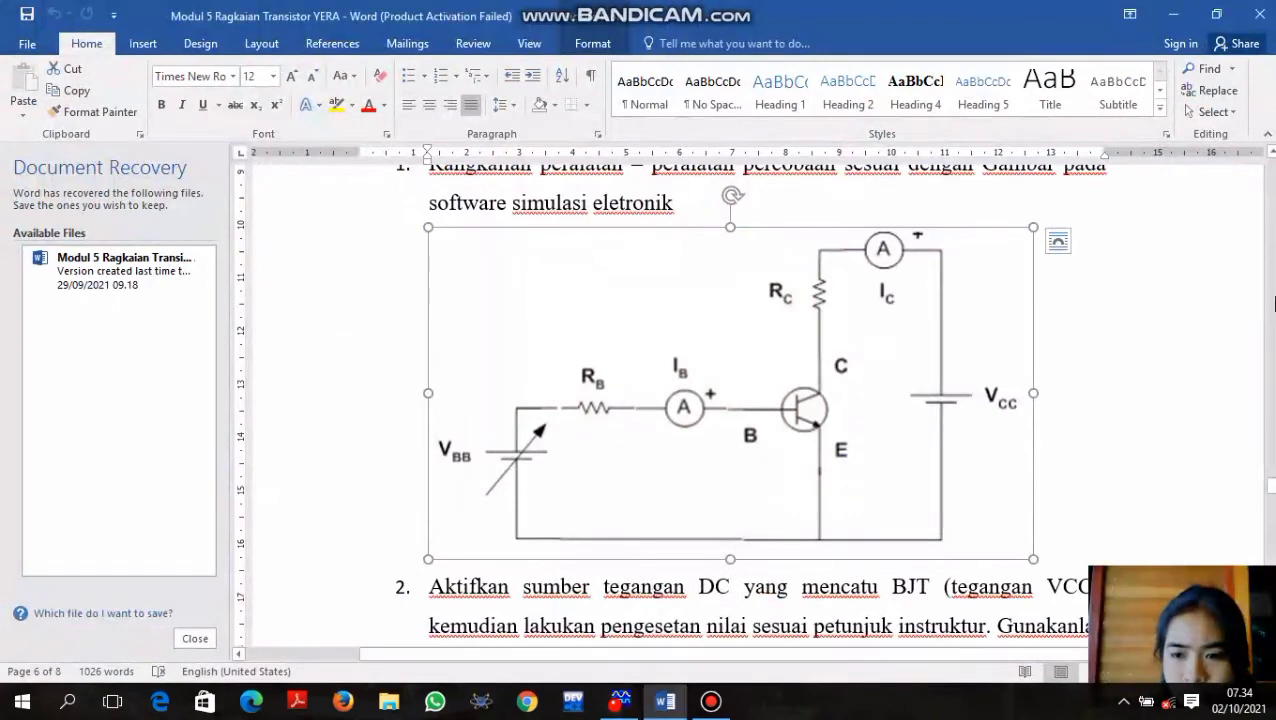
drag(1270, 487, 1270, 585)
click(744, 440)
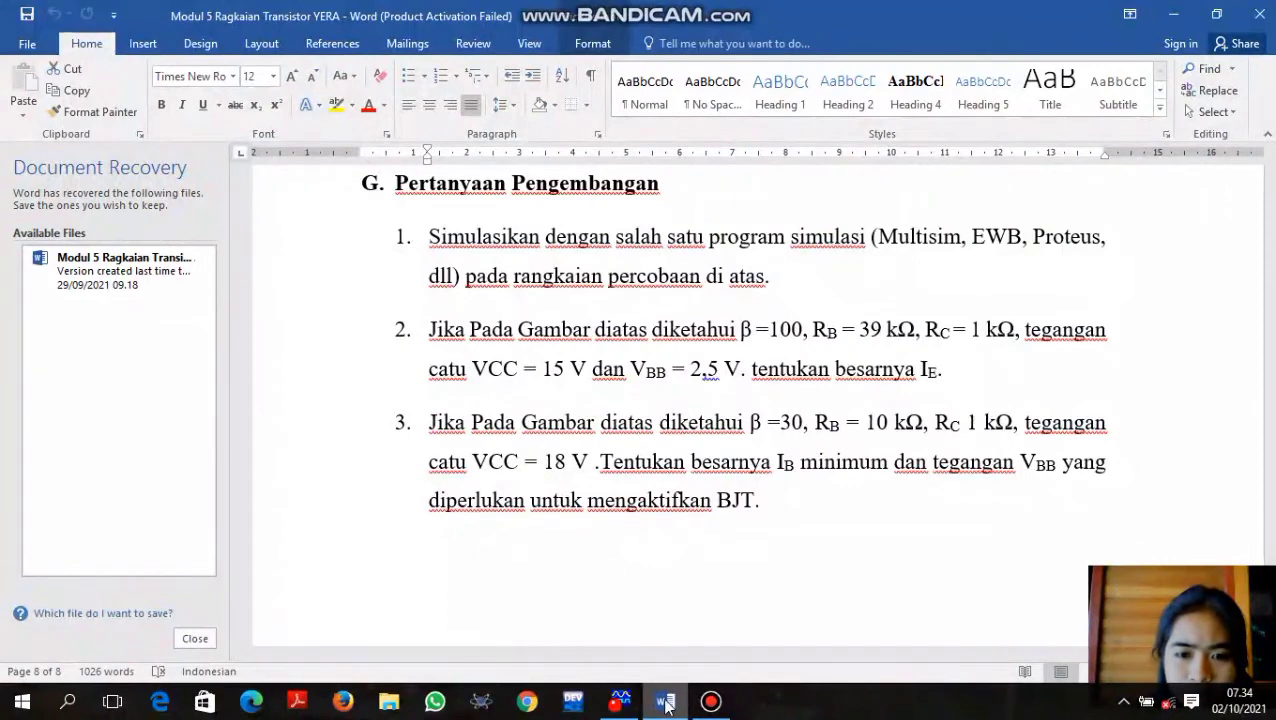
mouse_move(665, 700)
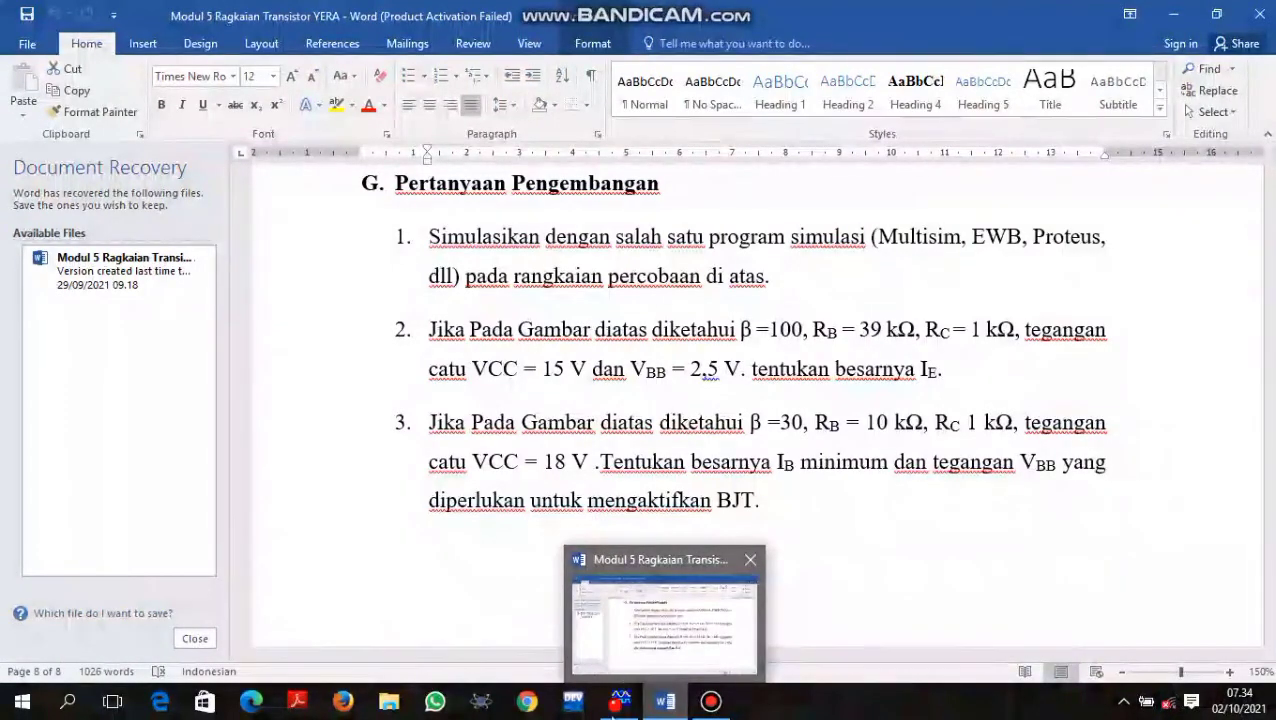
mouse_move(620, 700)
click(614, 672)
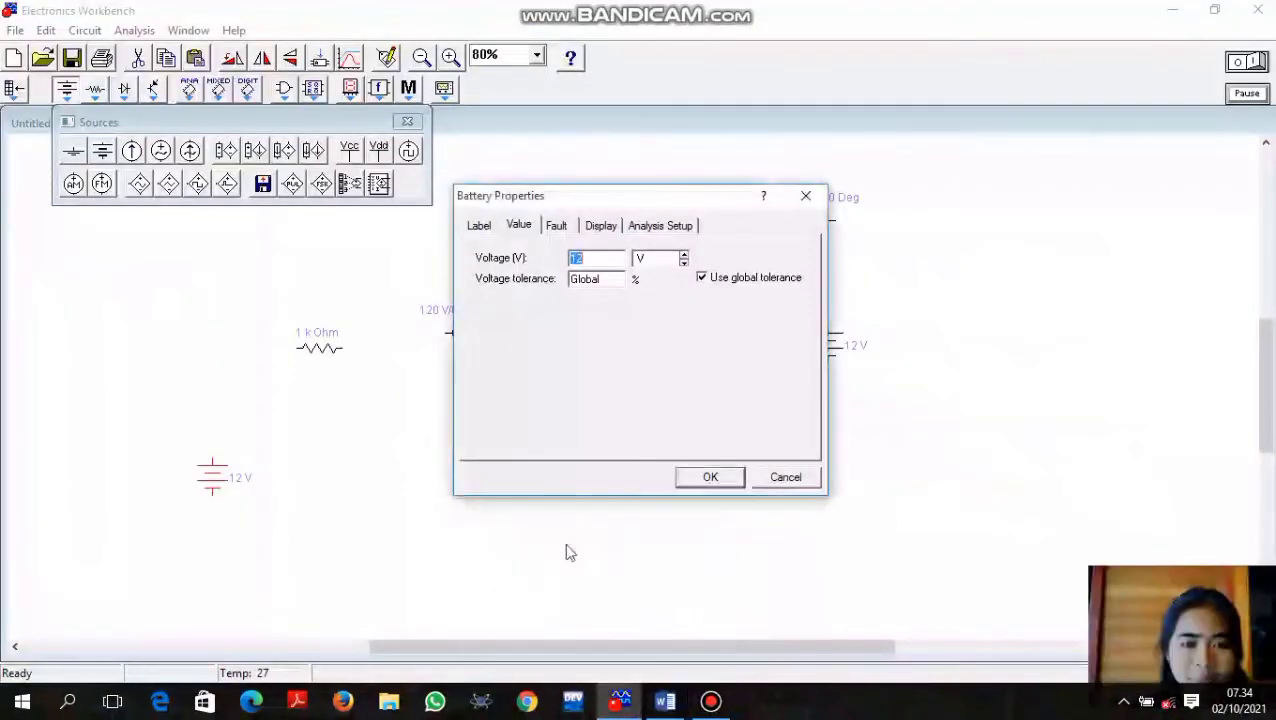
key(BackSpace)
text(2.5)
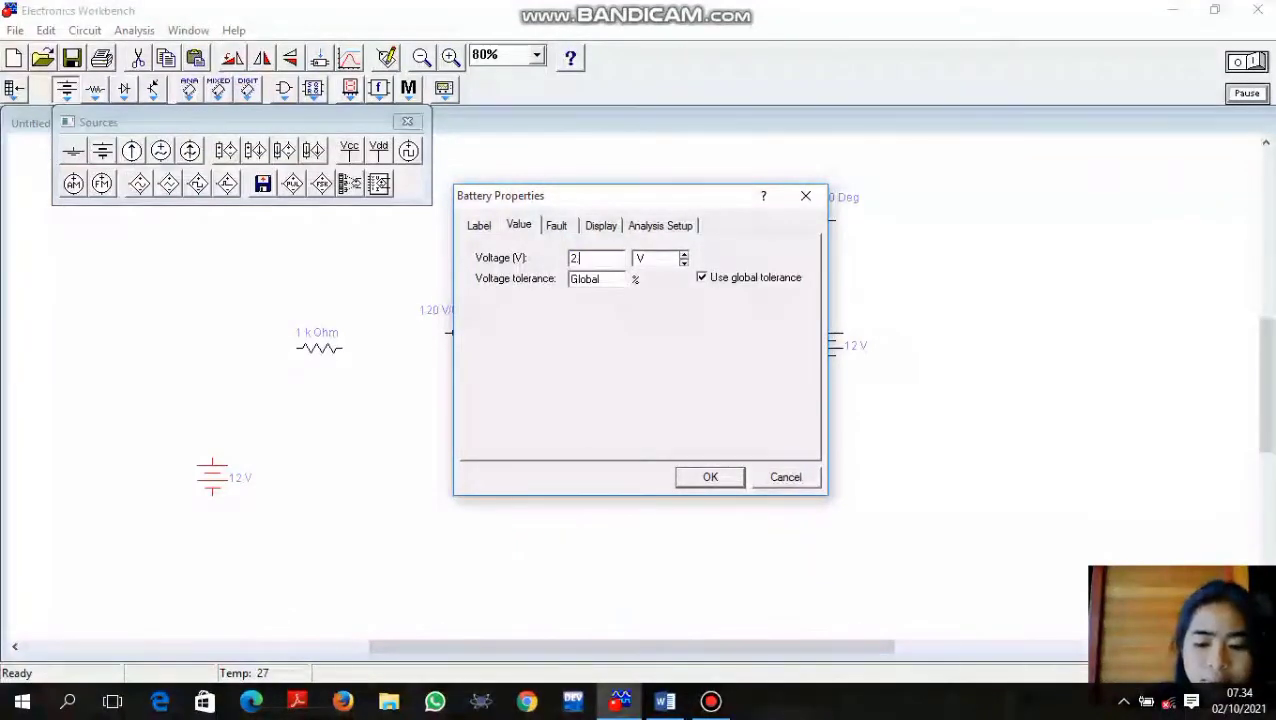
key(Return)
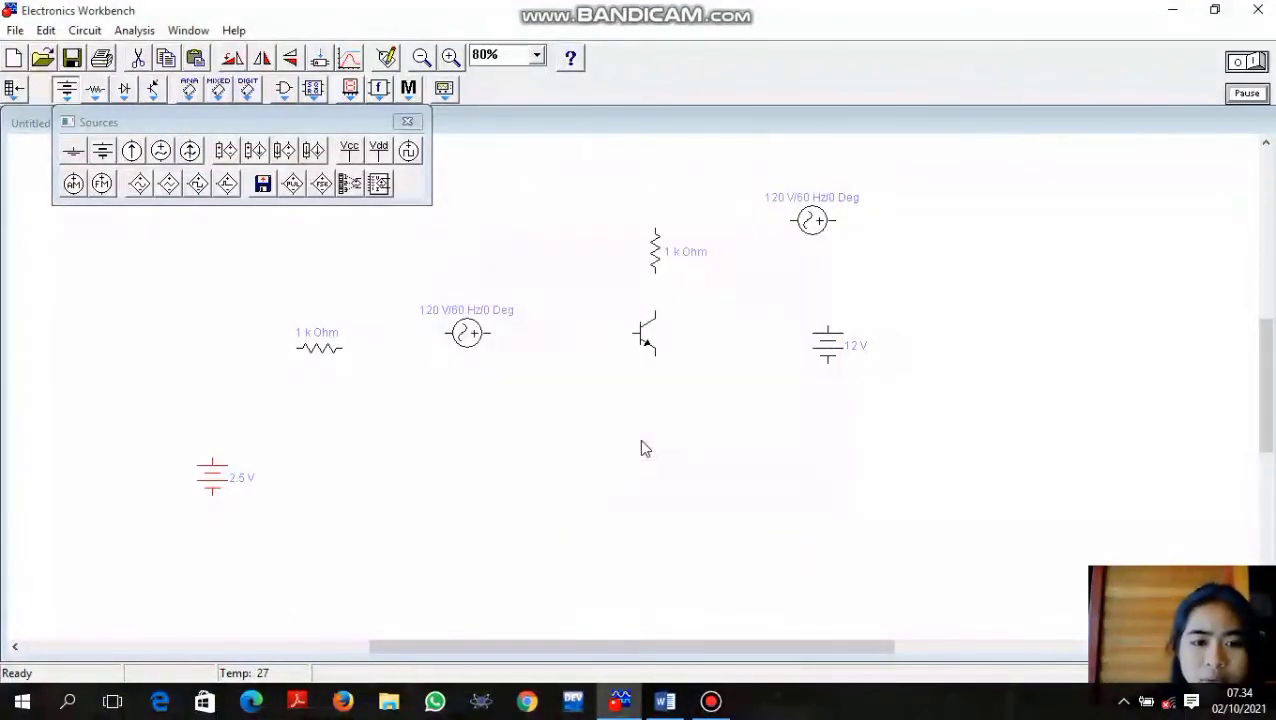
Set the resistance of the horizontal resistor left of the AC voltage source to 39 kΩ
click(326, 332)
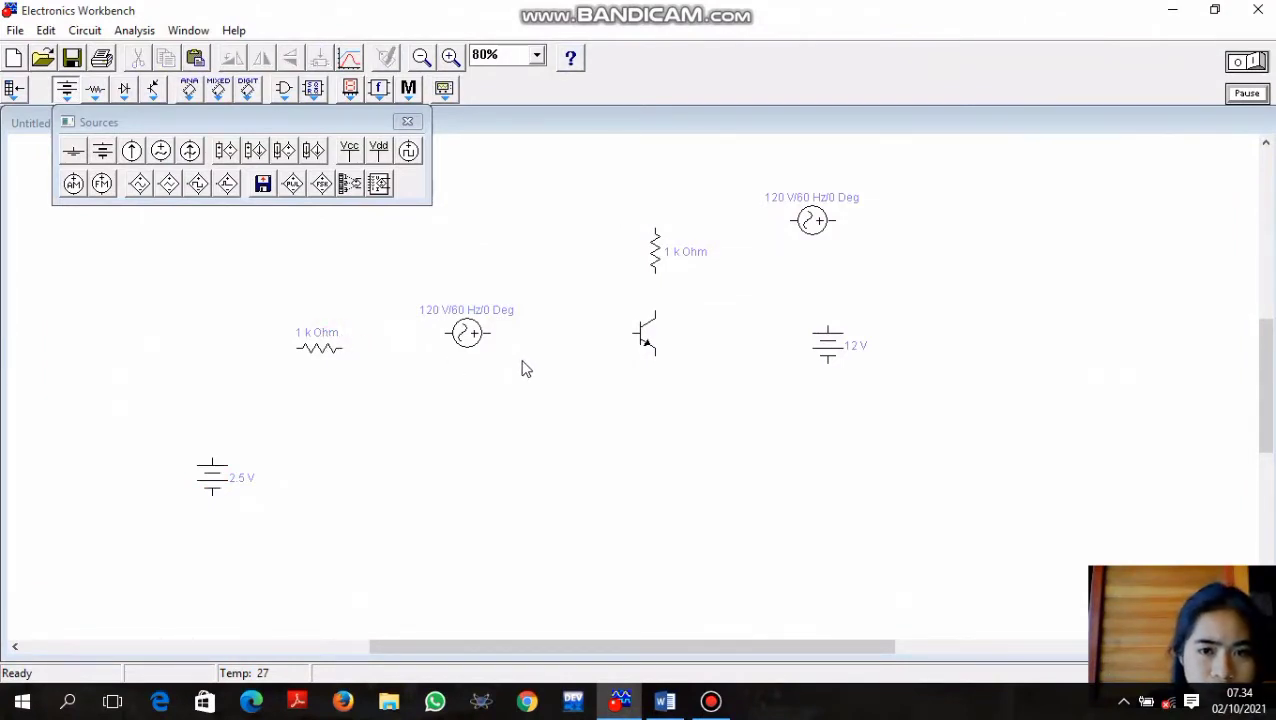
double_click(313, 347)
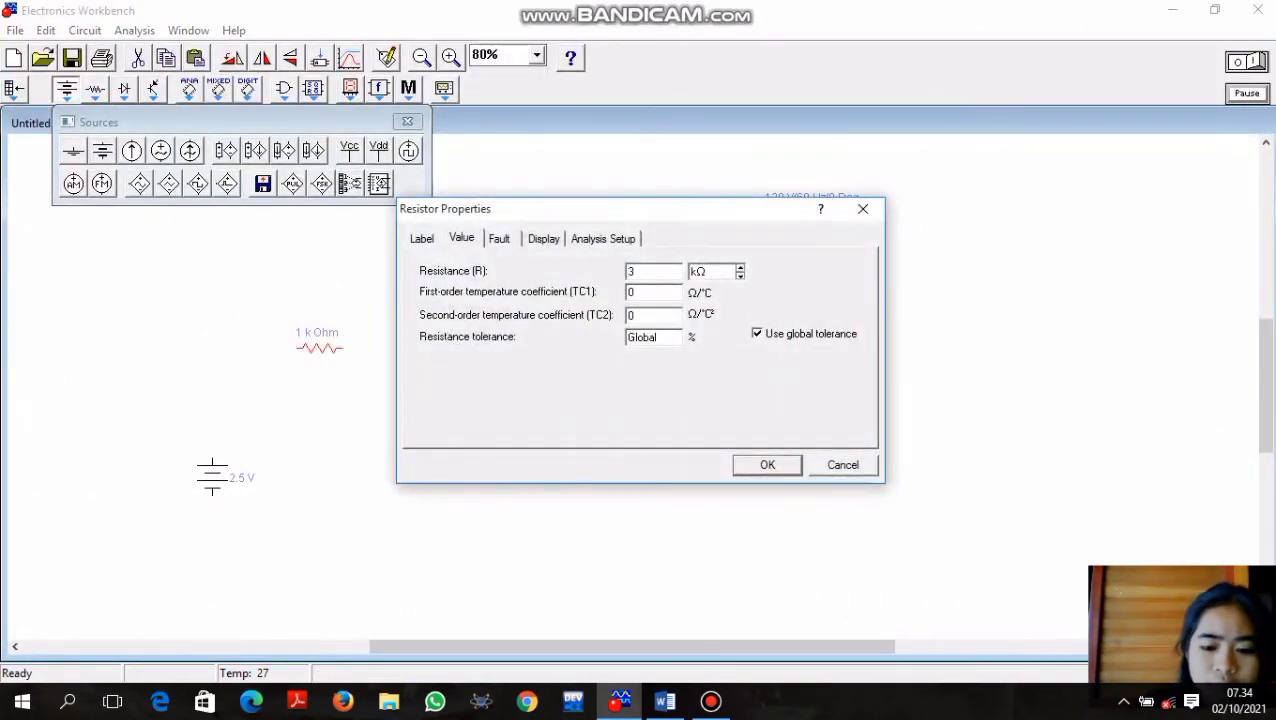
key(Return)
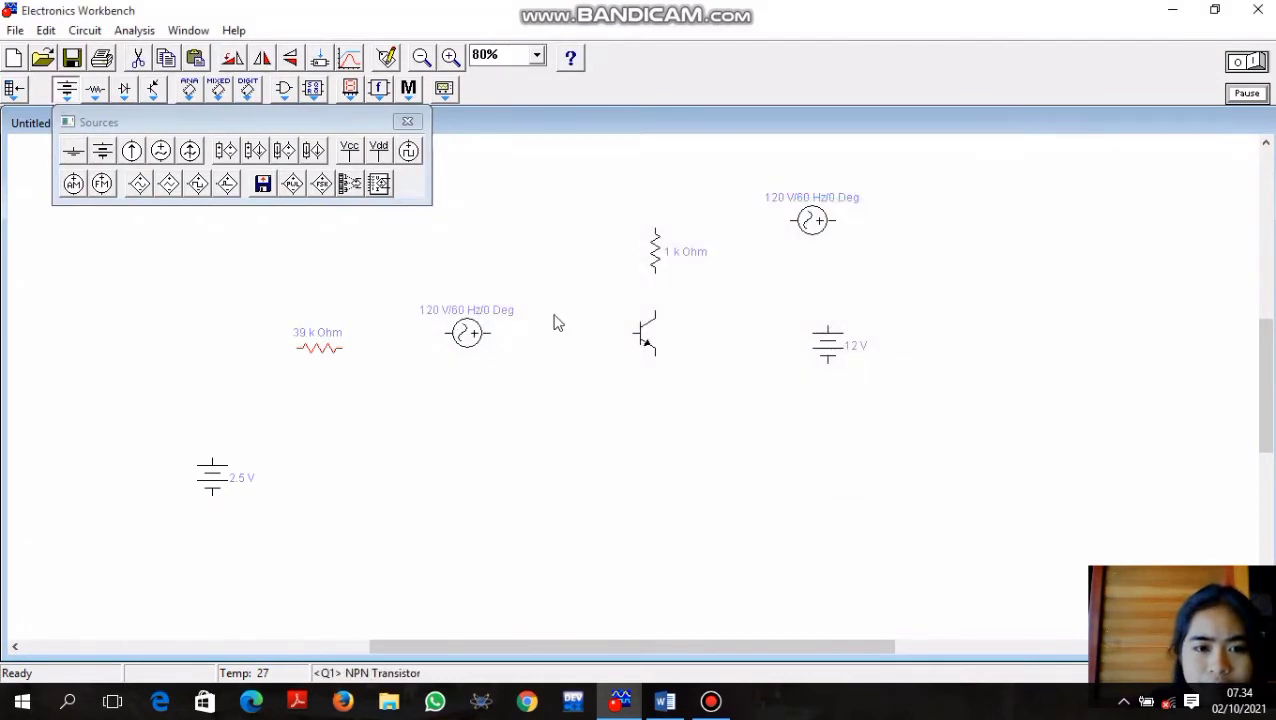
Set the voltage of both AC voltage sources, left of the transistor and above the right-hand battery, to 100 V
double_click(467, 332)
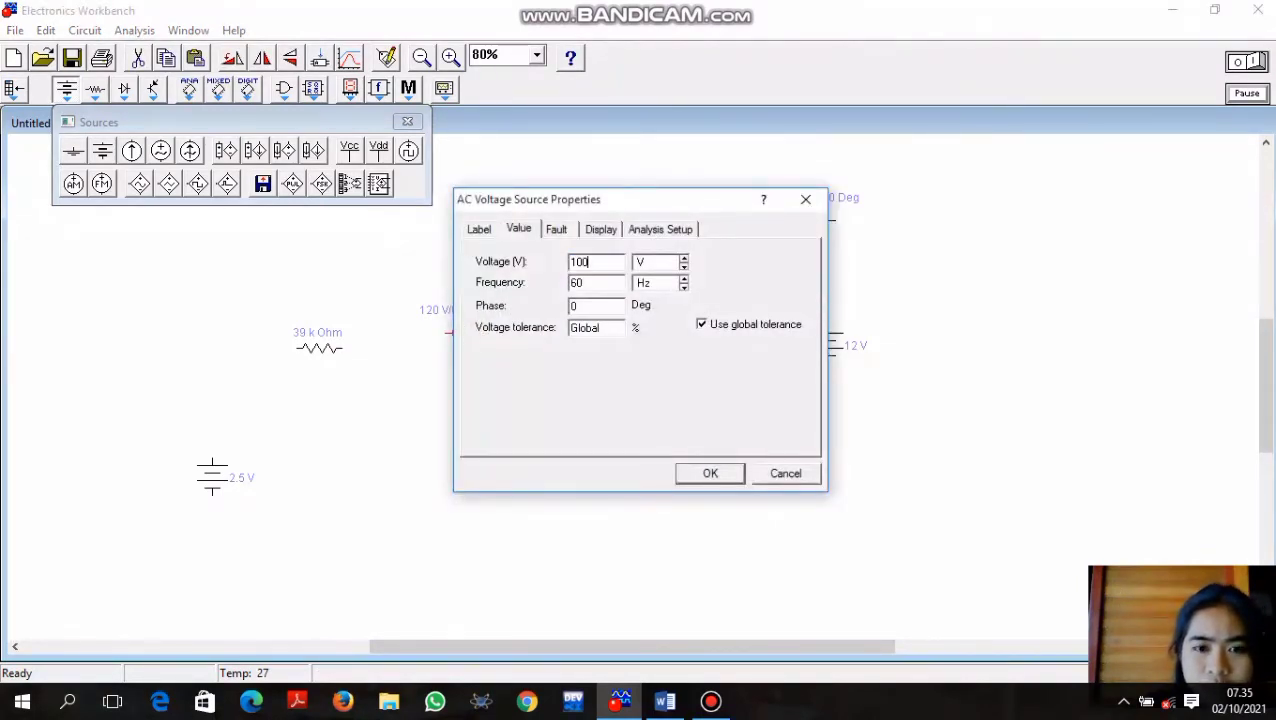
key(Return)
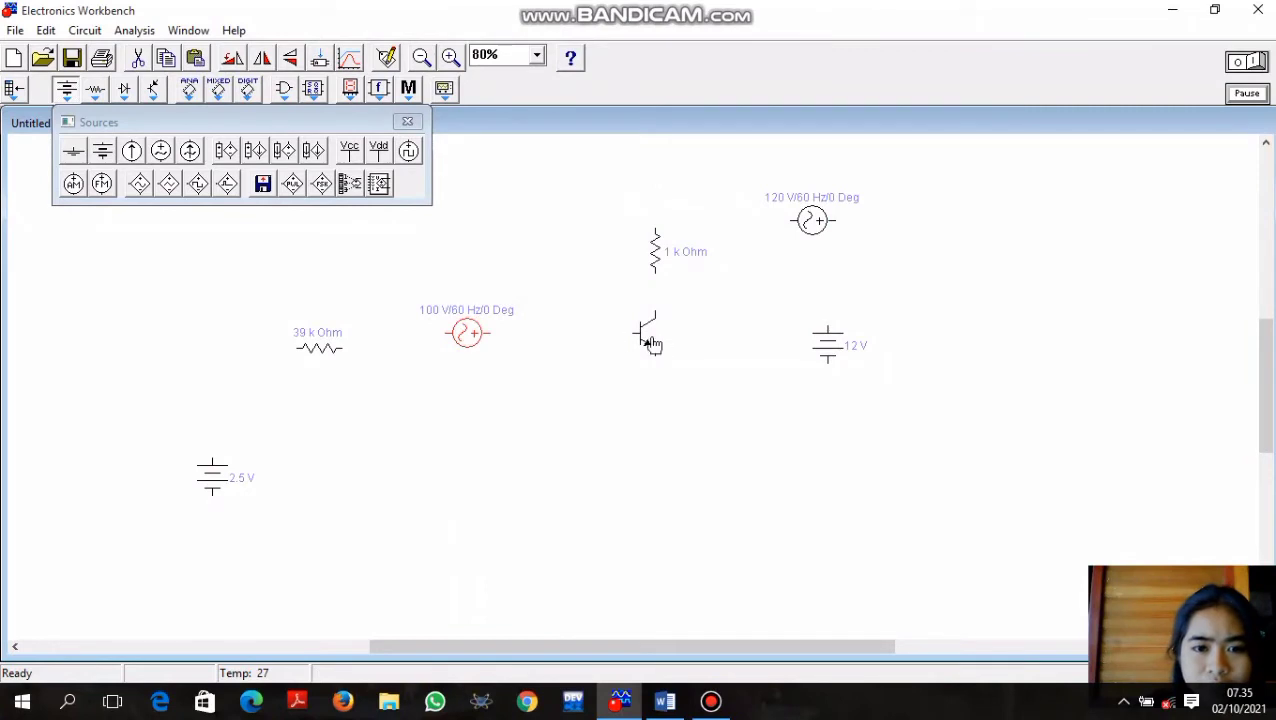
click(676, 258)
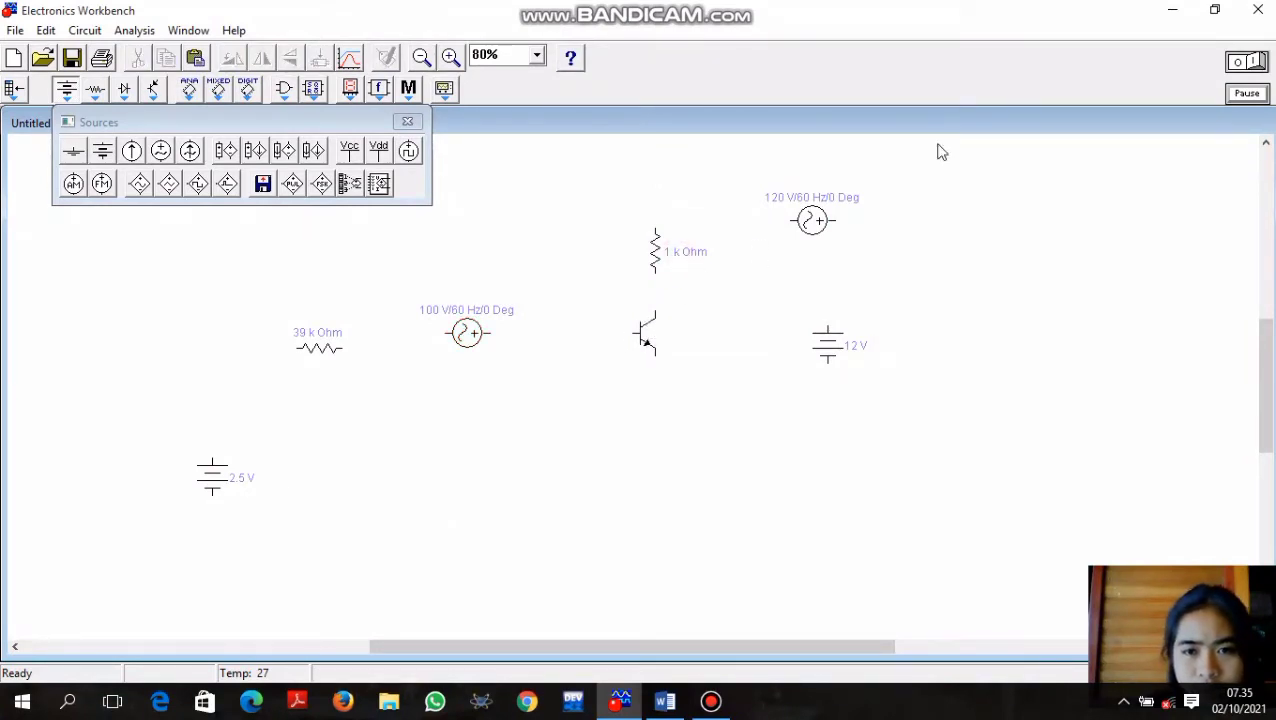
double_click(812, 212)
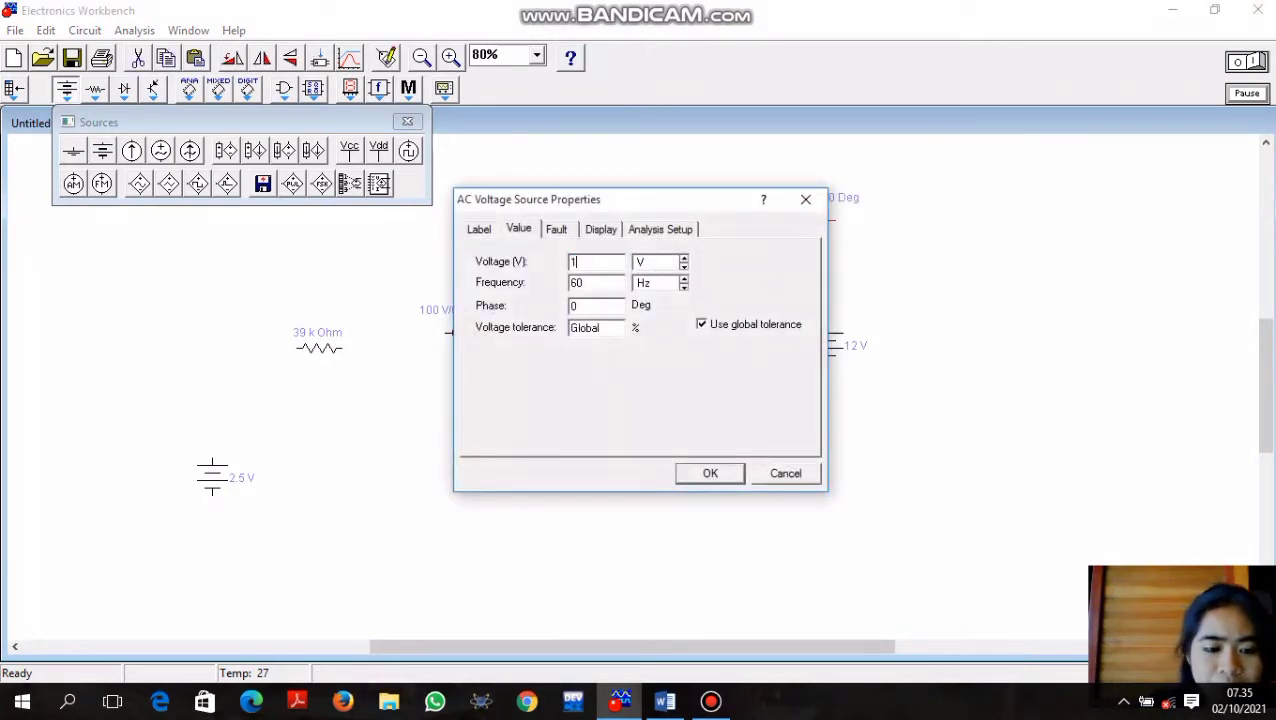
text(100)
key(Return)
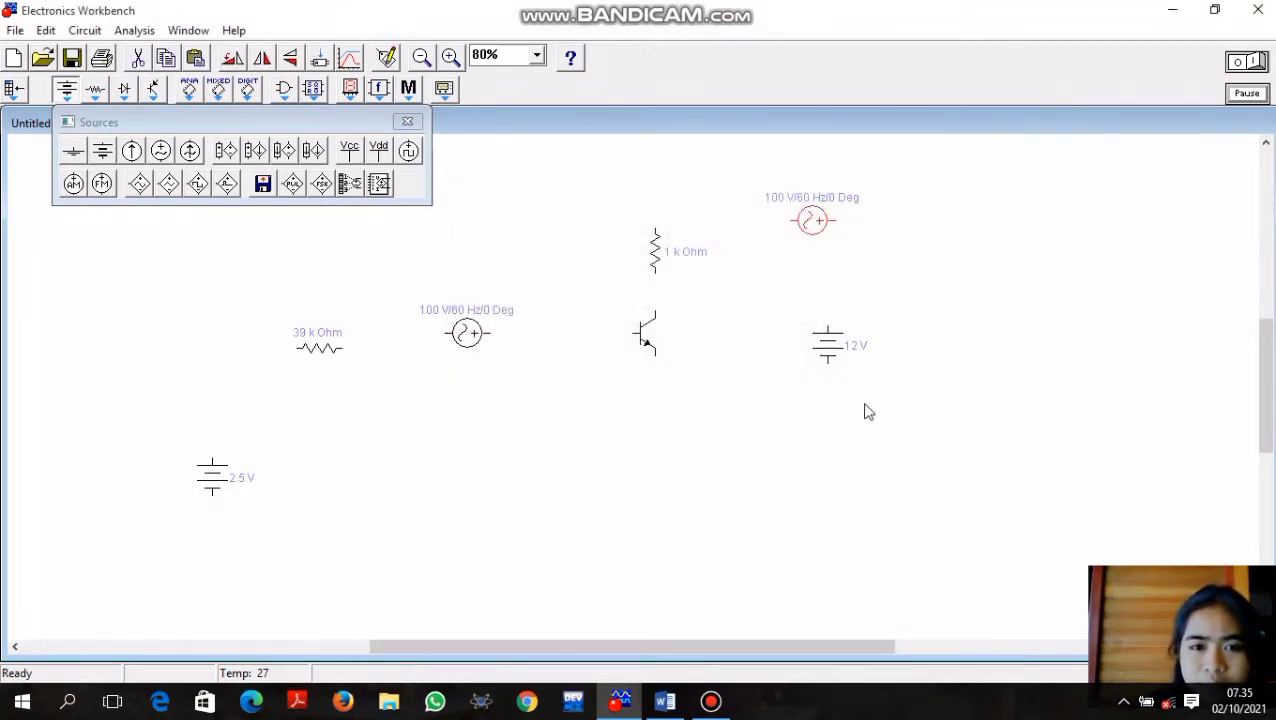
Set the voltage of the battery right of the transistor to 15 V
click(843, 349)
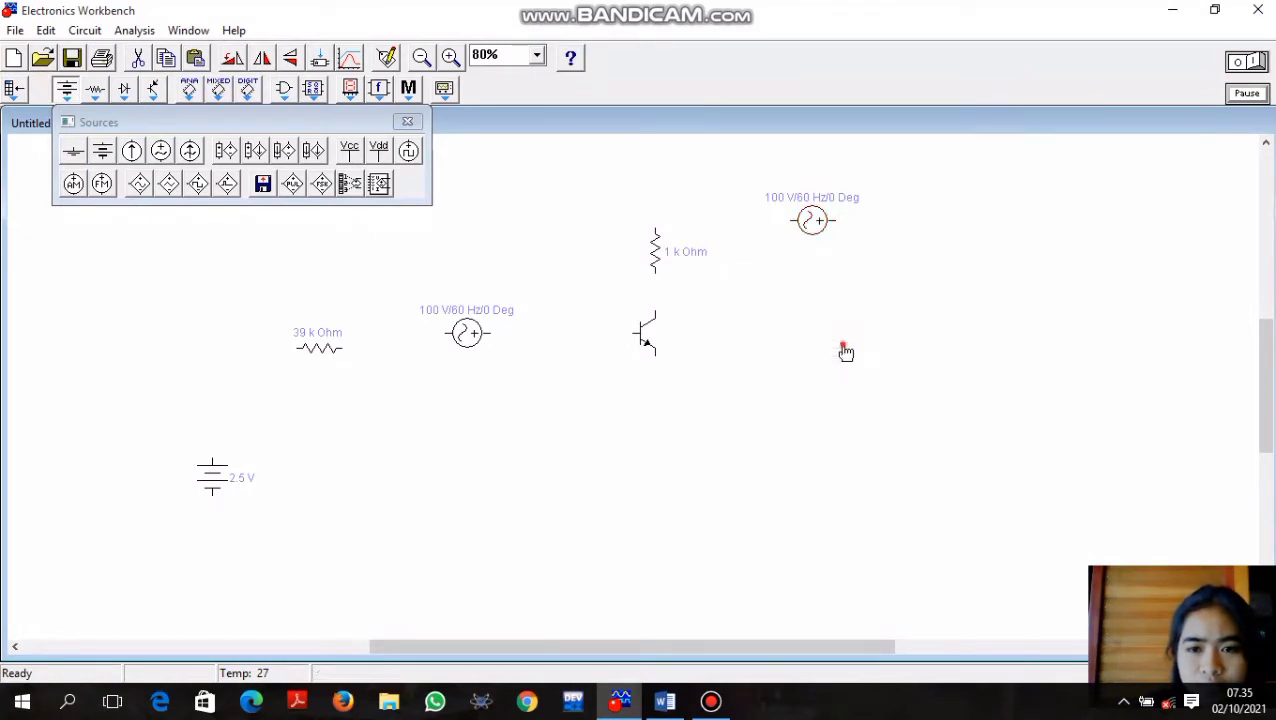
double_click(843, 349)
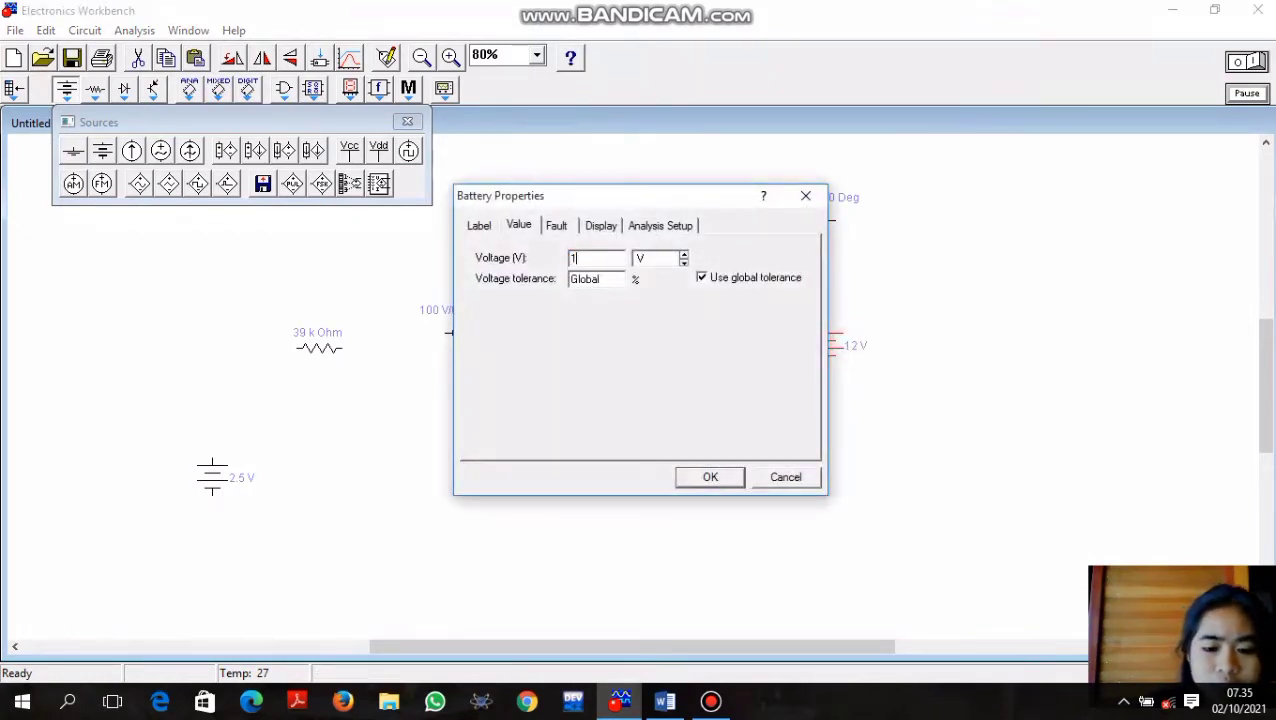
text(15)
key(Return)
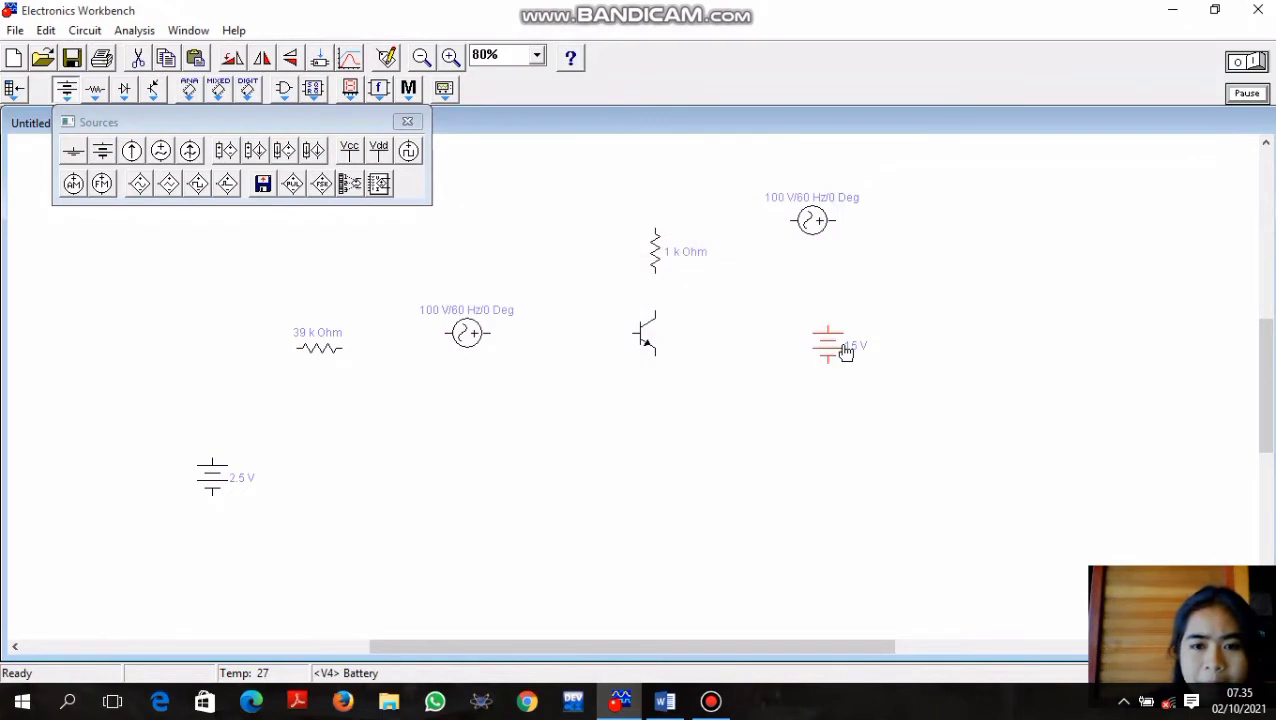
click(845, 395)
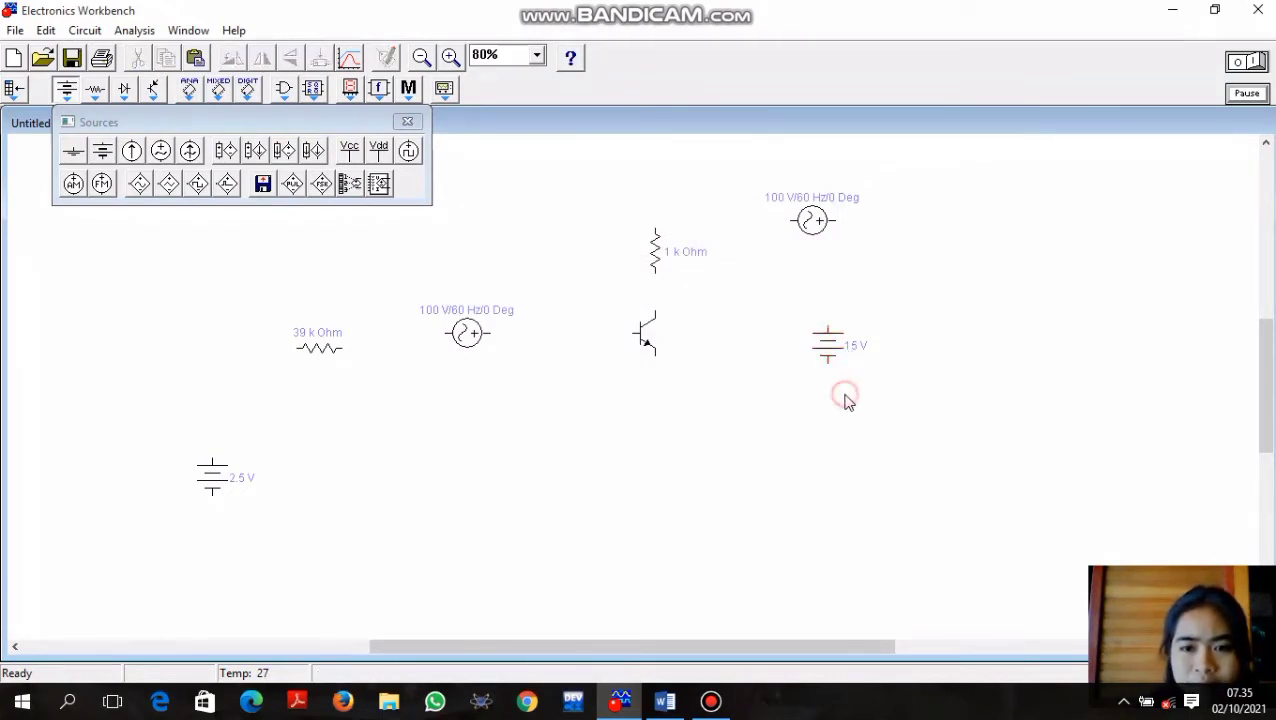
Wire the 2.5 V battery's upper terminal through the 39 k Ohm resistor and the AC voltage source to the transistor's base in a straight line
click(211, 464)
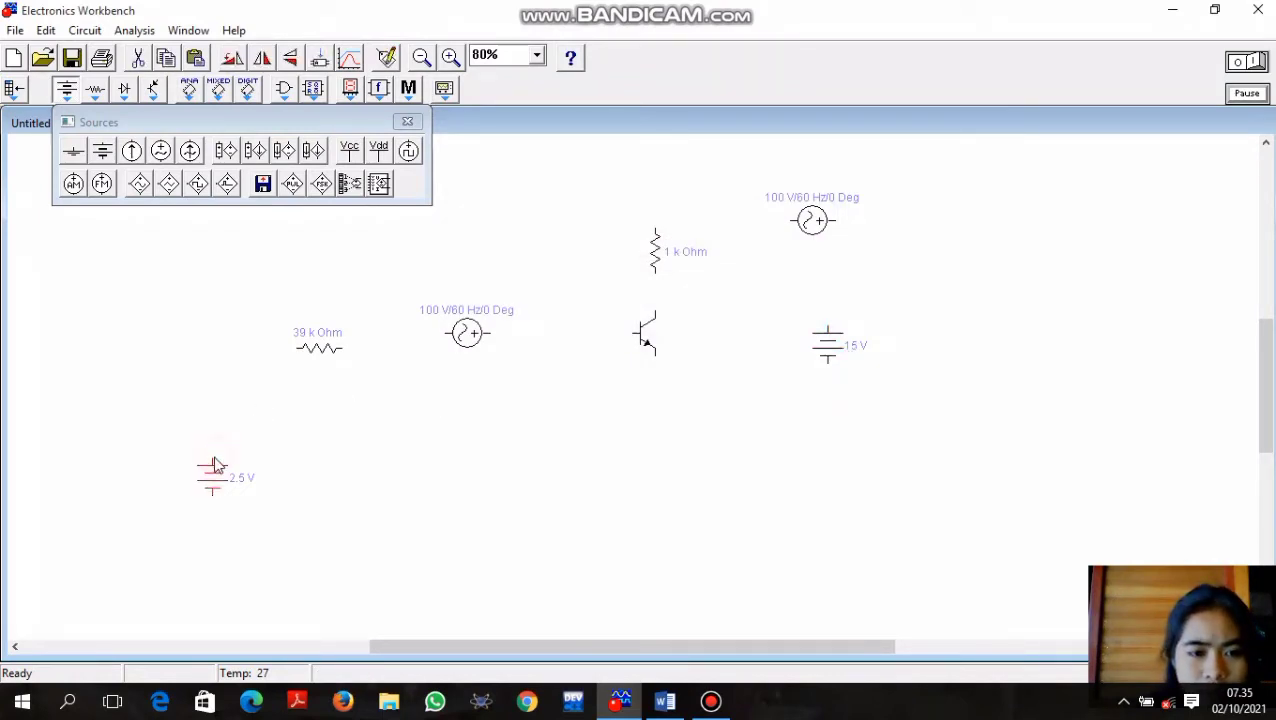
drag(212, 458, 330, 357)
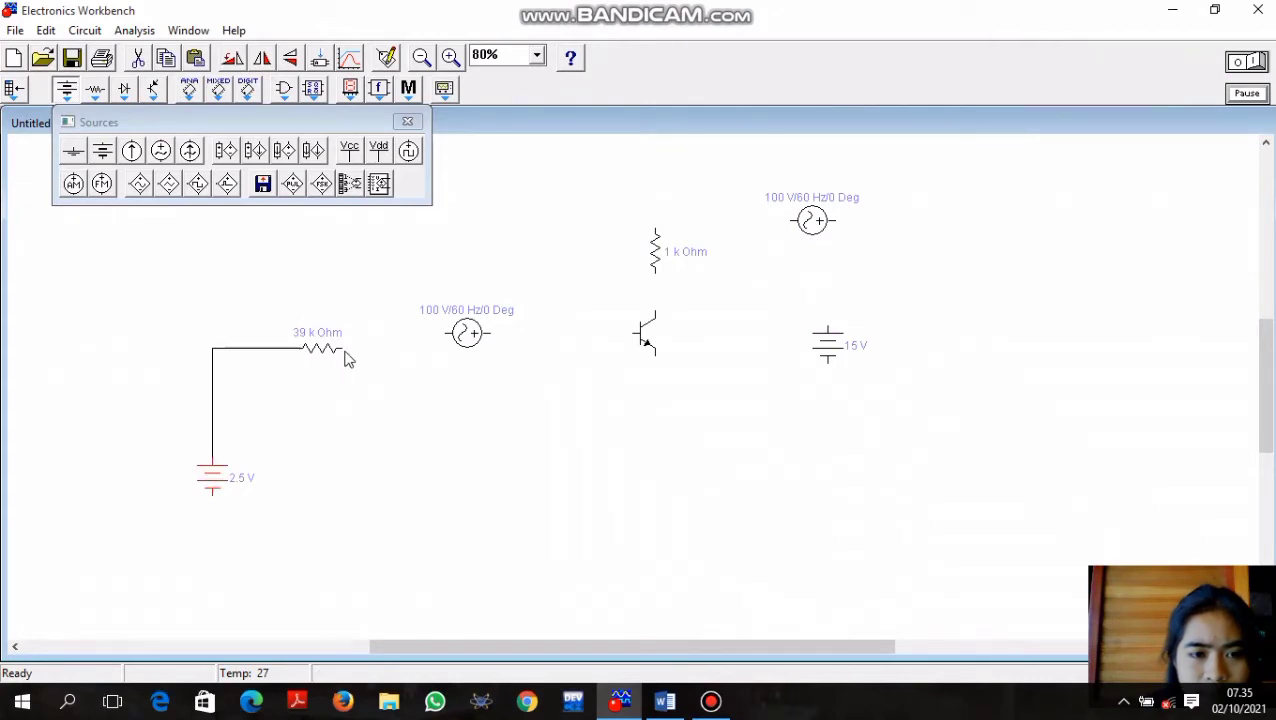
drag(410, 341, 650, 346)
click(474, 338)
click(514, 359)
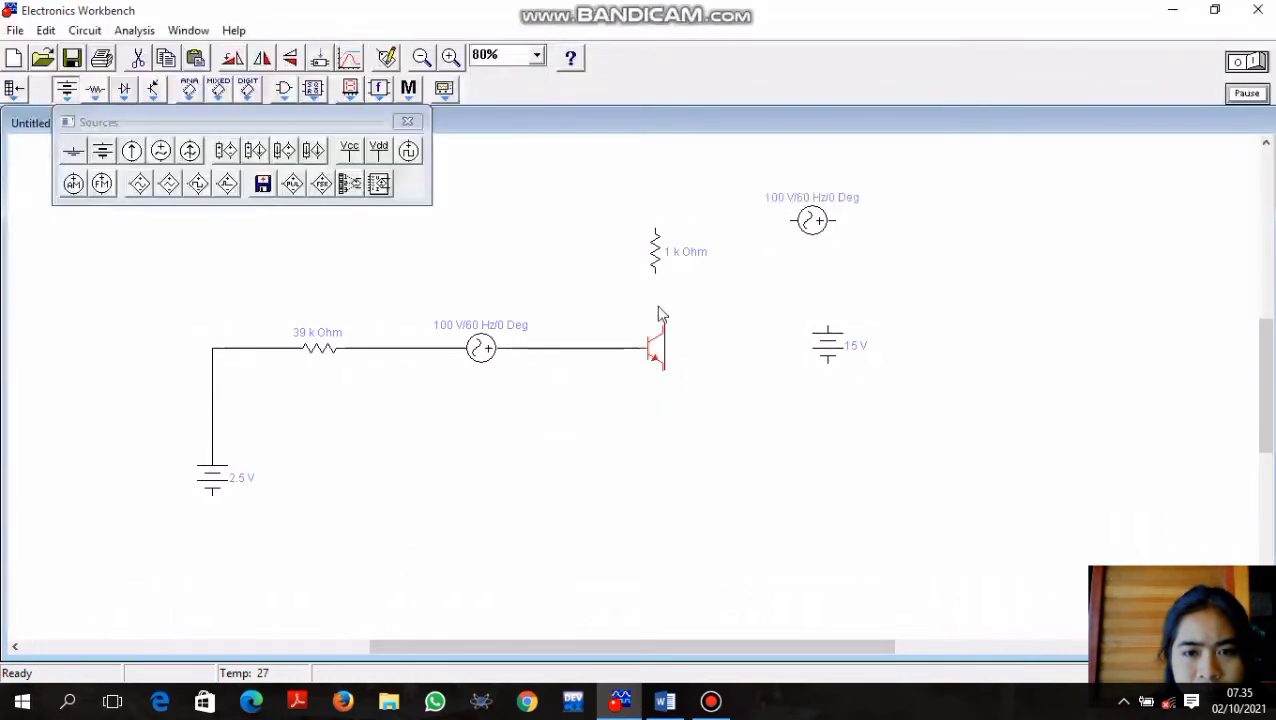
click(658, 305)
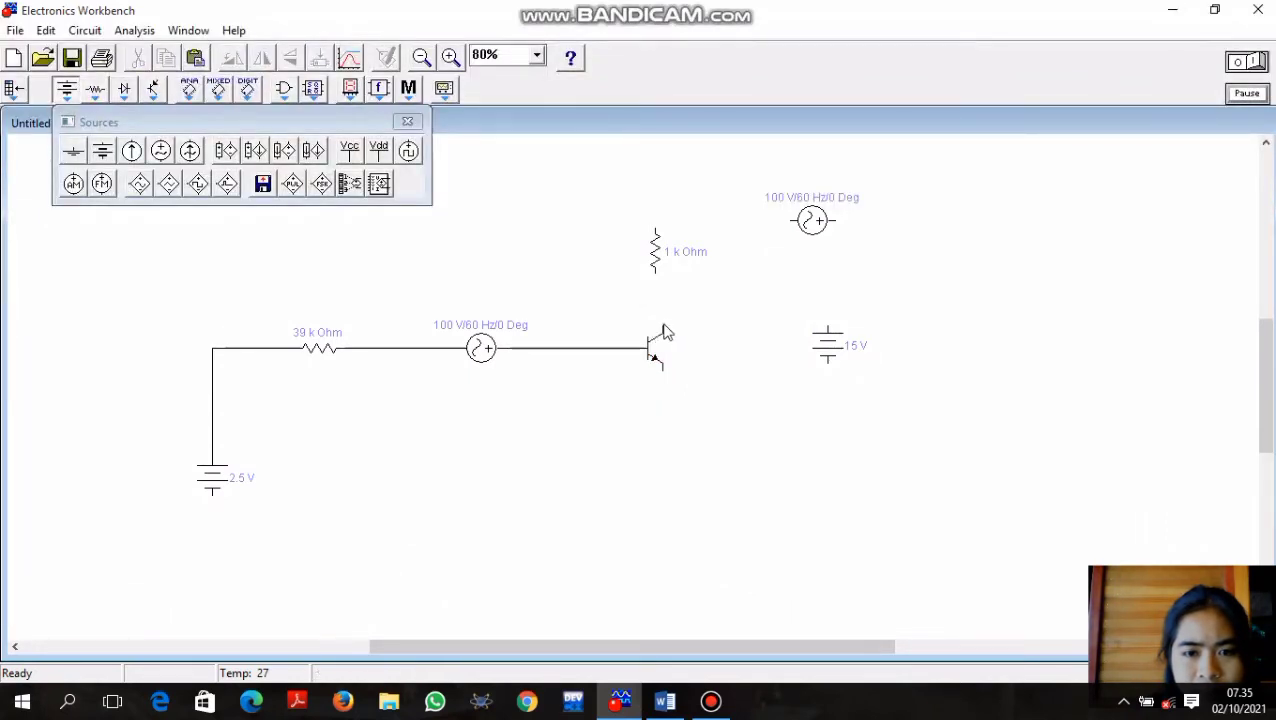
click(659, 328)
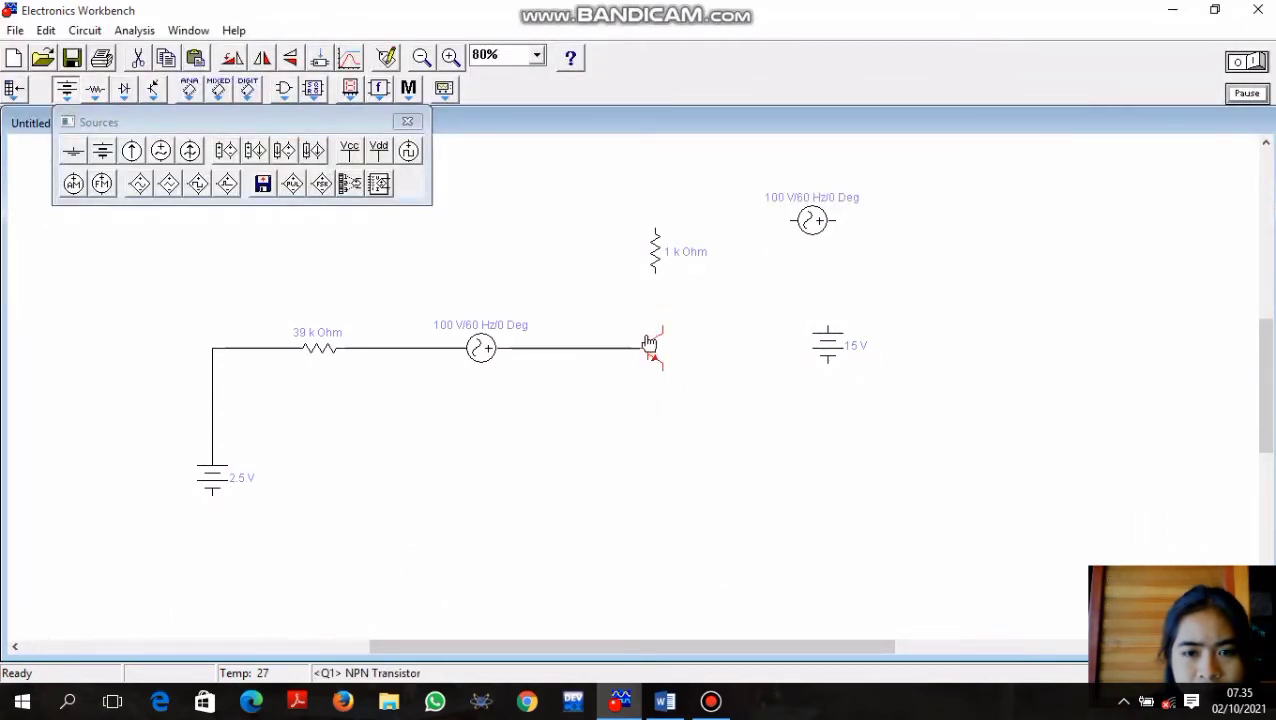
Wire the transistor's collector to the lower end of the 1 k Ohm resistor, with the resistor aligned directly above the collector
drag(651, 342, 652, 341)
click(689, 398)
drag(602, 258, 753, 364)
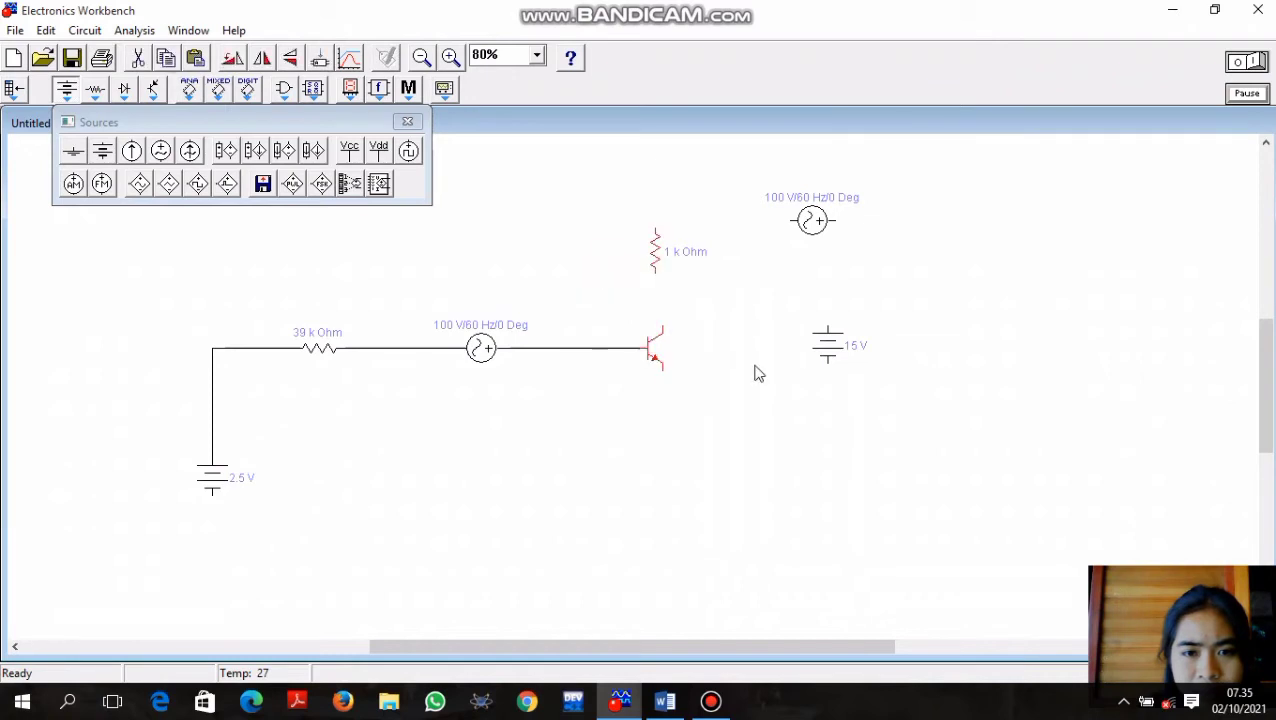
click(681, 331)
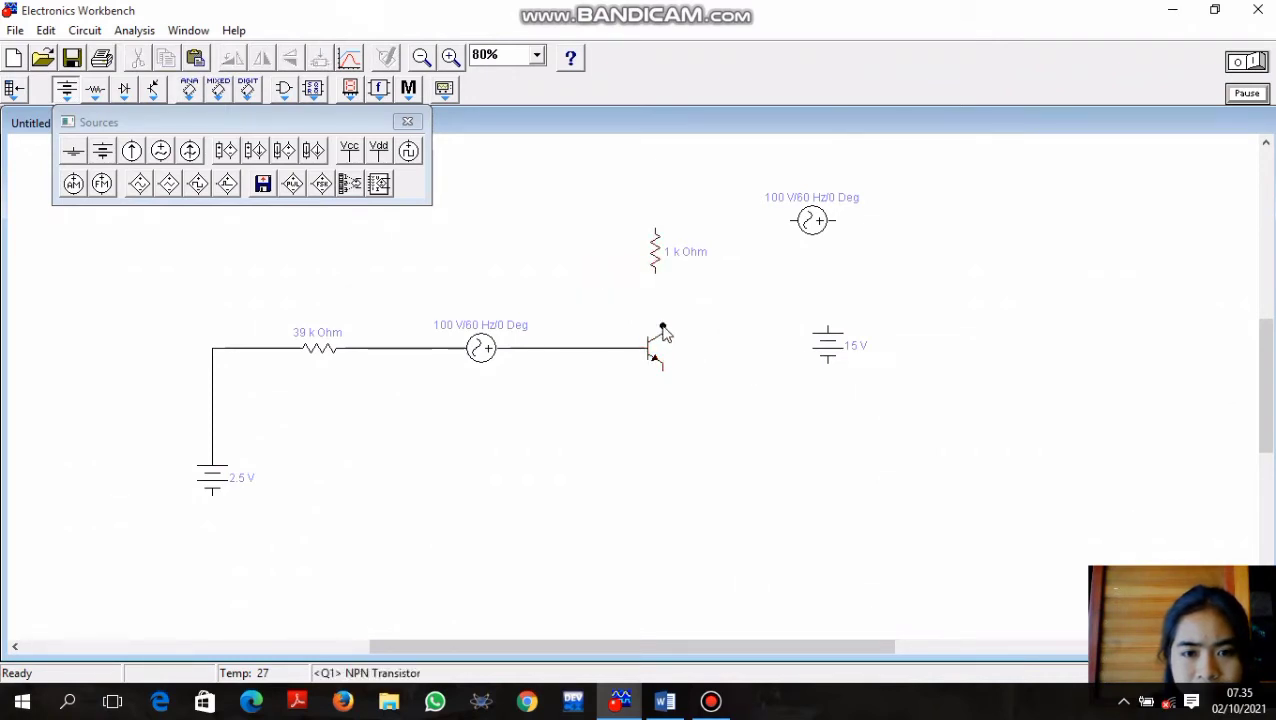
mouse_move(662, 285)
mouse_down()
mouse_move(658, 250)
mouse_move(667, 256)
mouse_up()
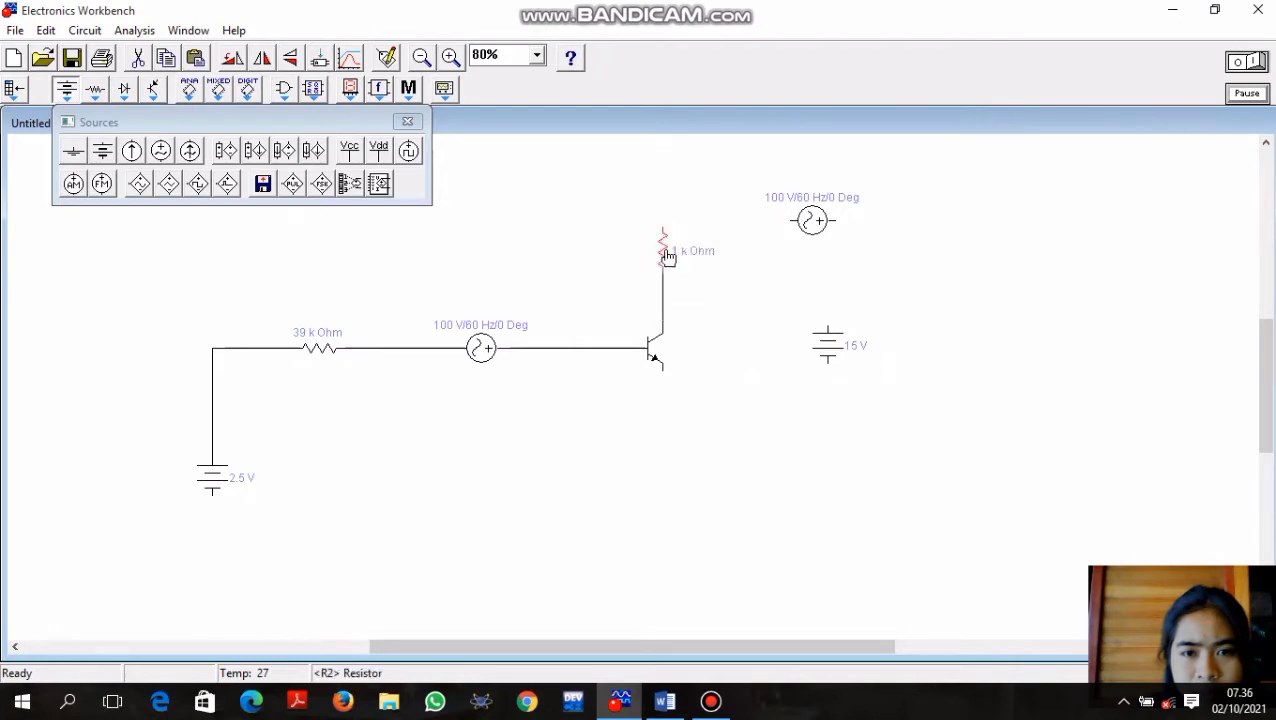
Wire the 1 k Ohm resistor's upper end through the upper AC source to the 15 V battery, and join both batteries' lower terminals
drag(689, 302, 818, 214)
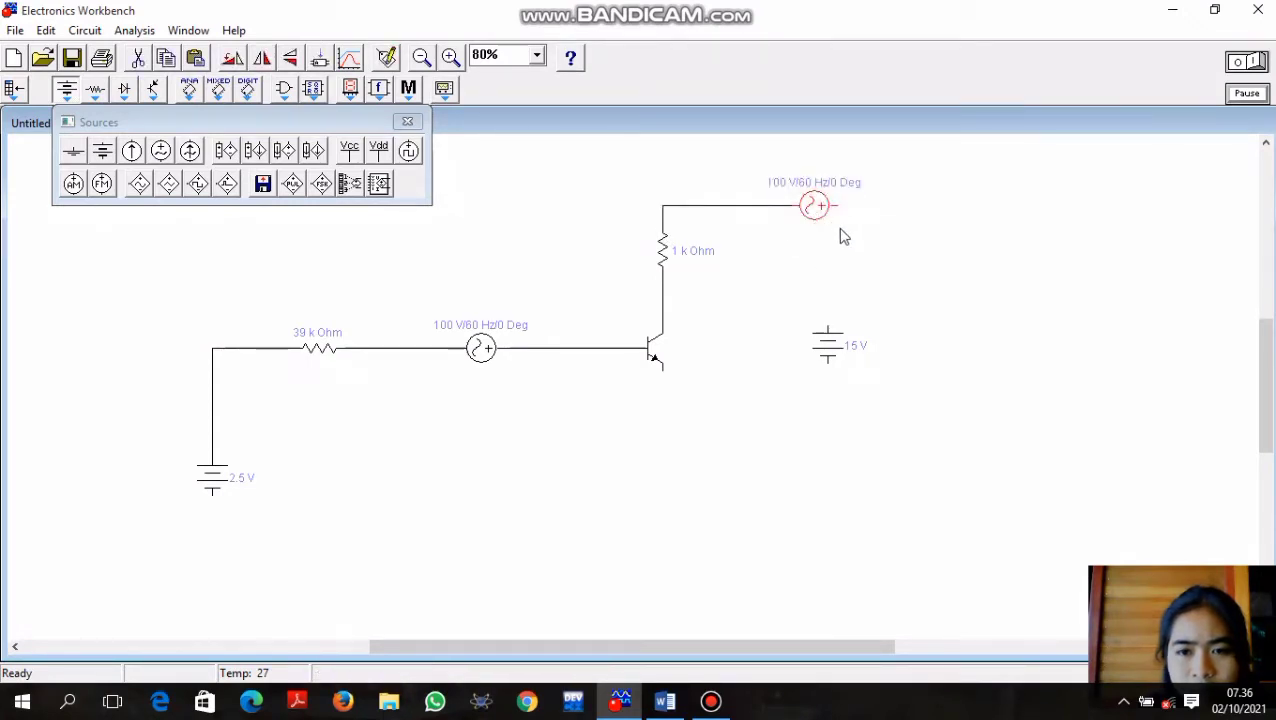
drag(830, 330, 860, 337)
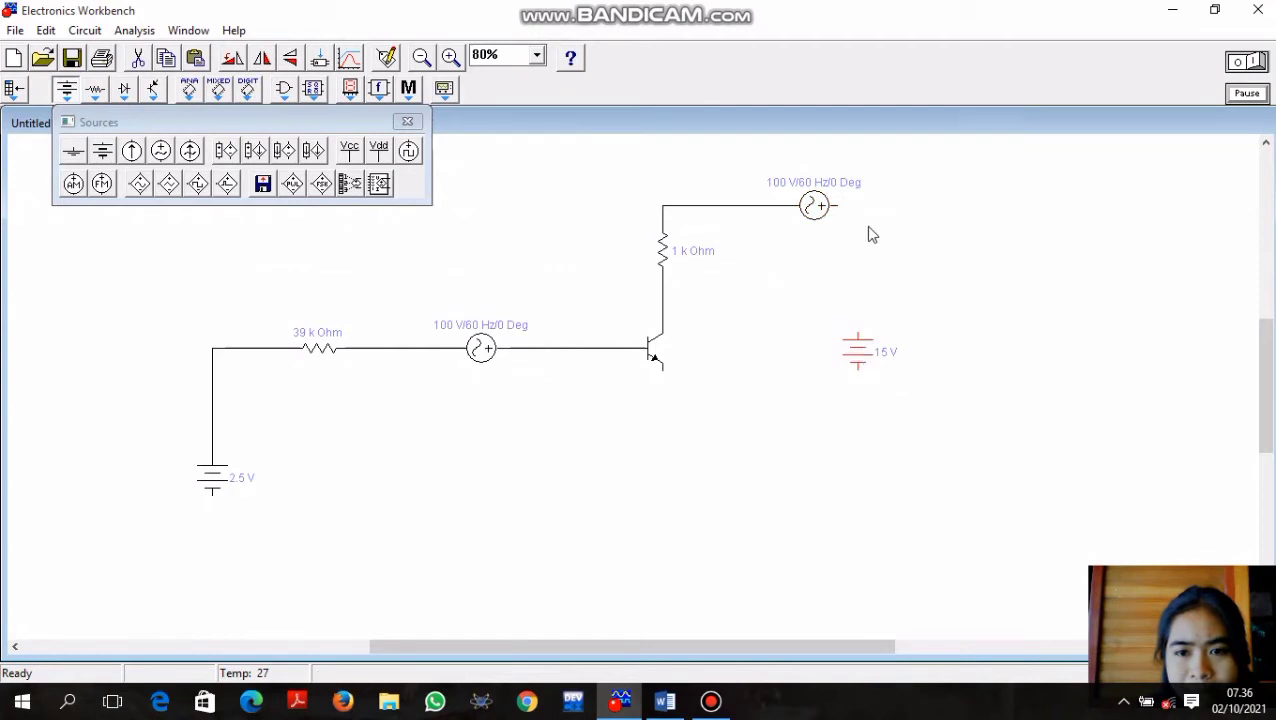
mouse_move(841, 207)
mouse_down()
mouse_move(858, 346)
mouse_move(723, 407)
mouse_move(345, 430)
mouse_move(212, 492)
mouse_up()
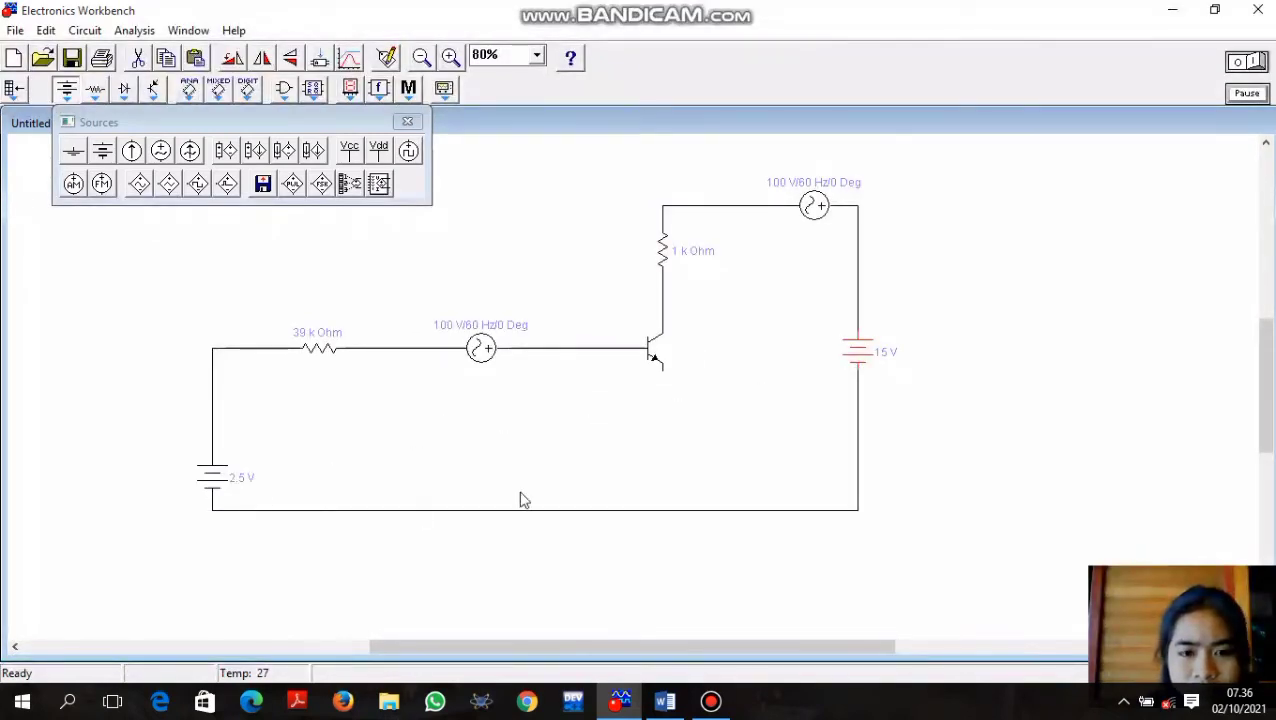
click(706, 433)
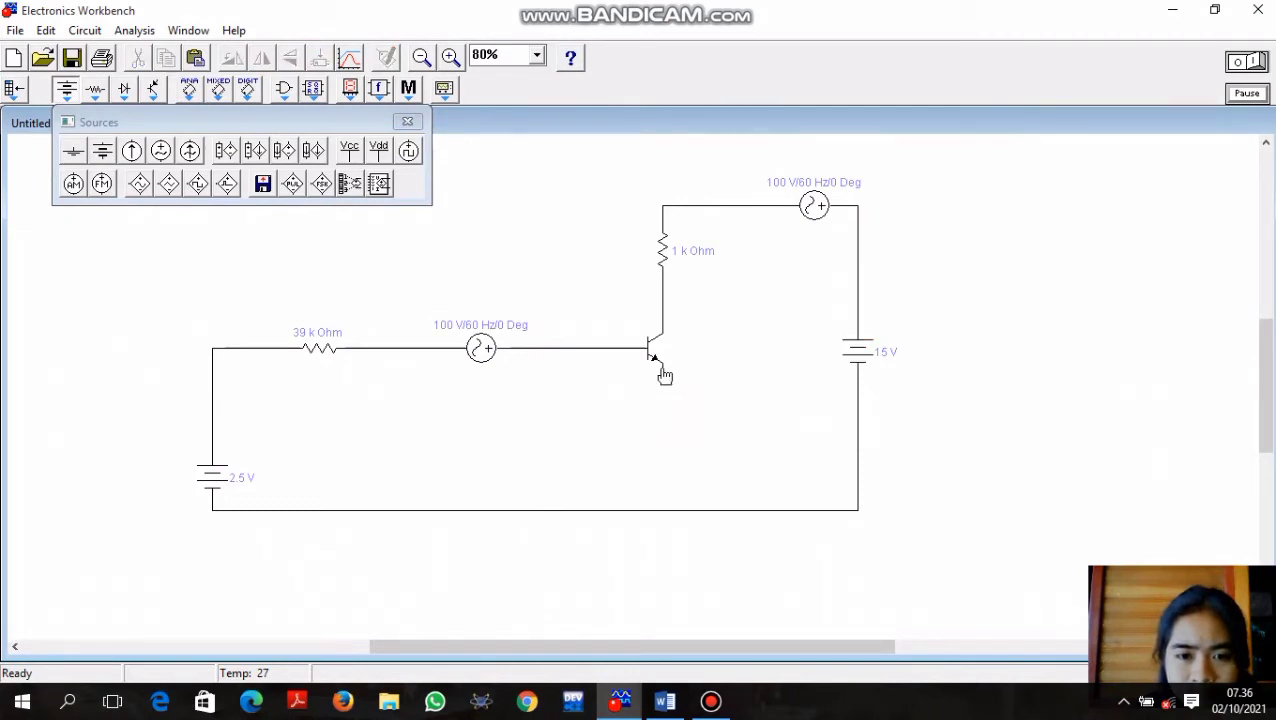
mouse_move(664, 373)
mouse_down()
mouse_move(669, 357)
mouse_move(688, 384)
mouse_move(658, 352)
mouse_up()
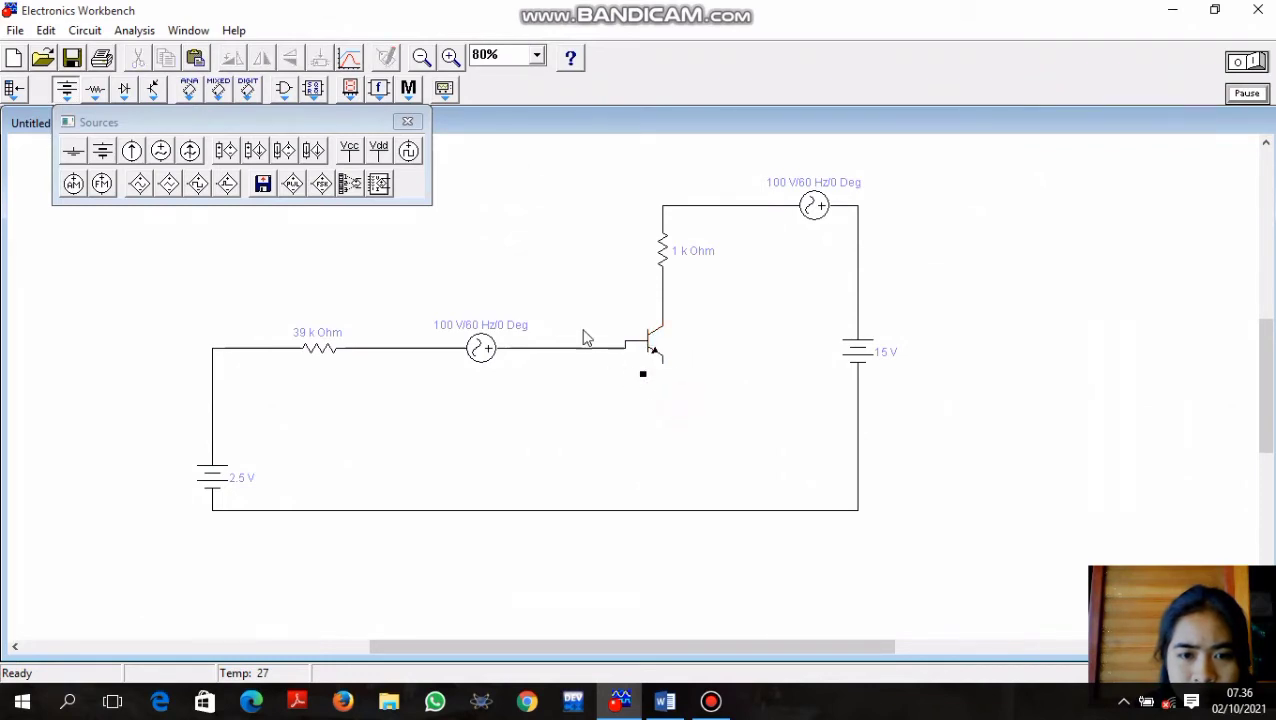
drag(652, 357, 658, 366)
click(715, 377)
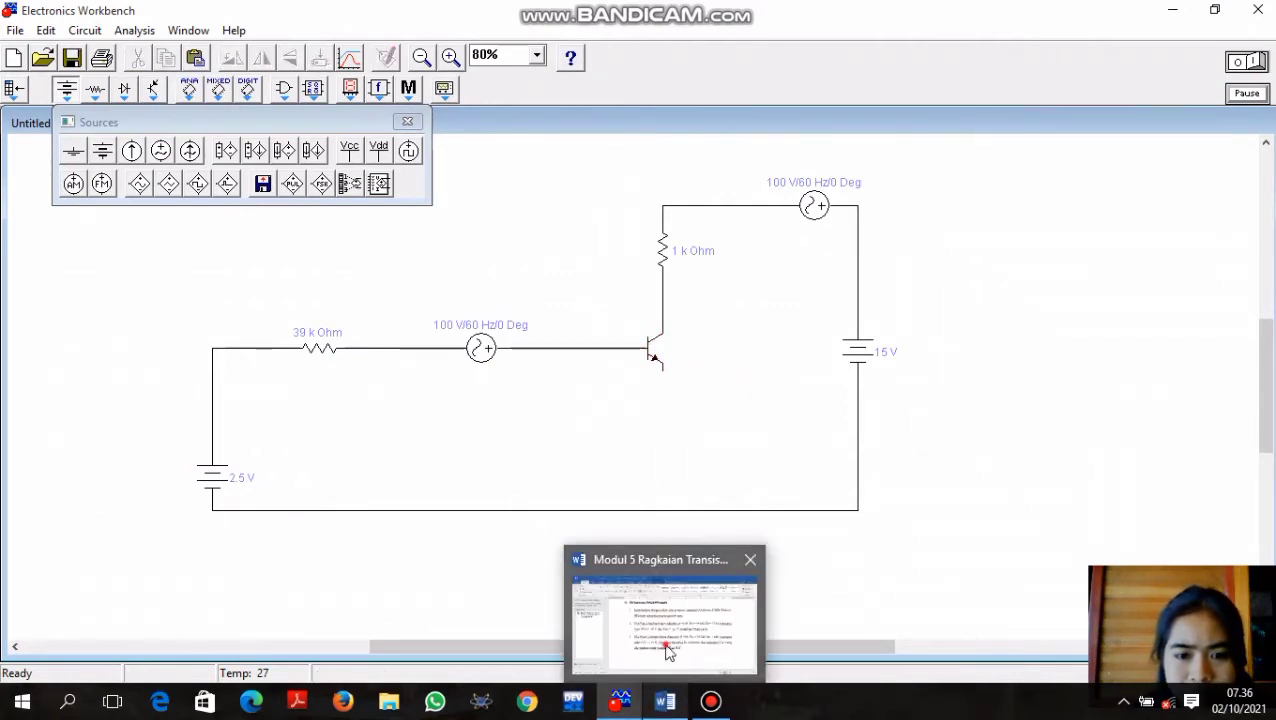
Check the questions in the Word module, and wire the transistor's emitter straight down to the bottom wire in Electronics Workbench
click(665, 648)
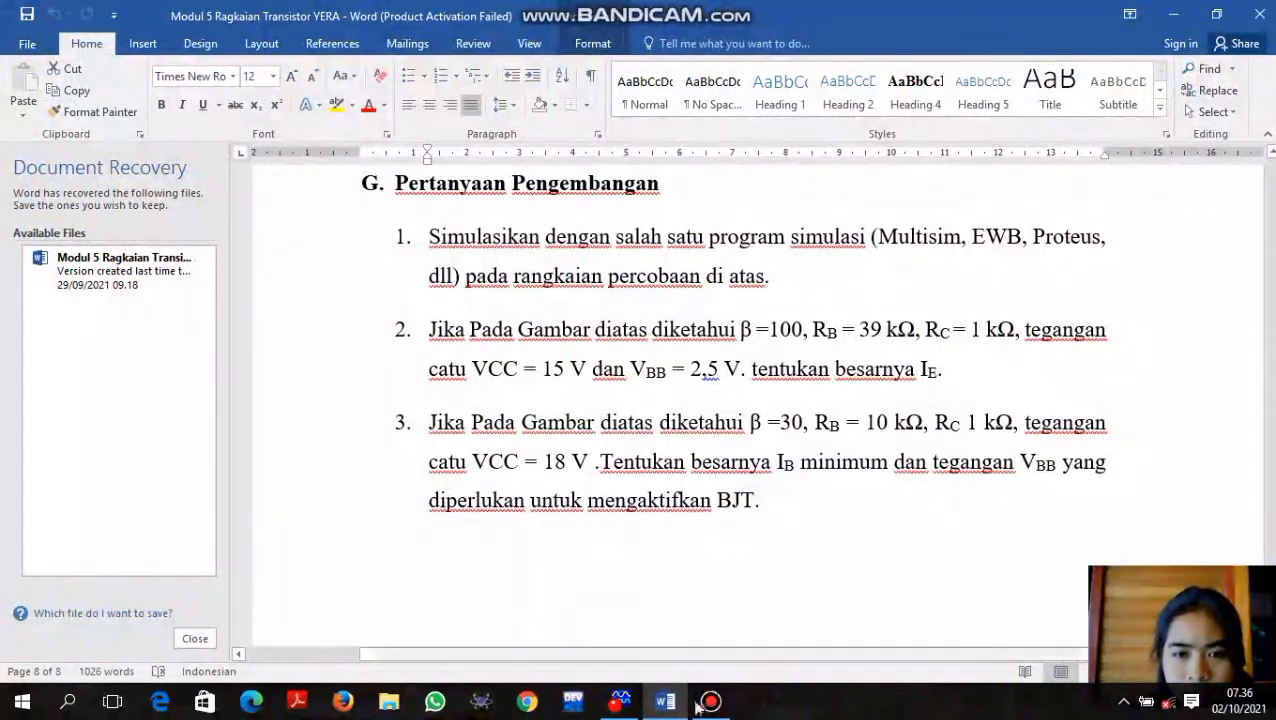
mouse_move(622, 703)
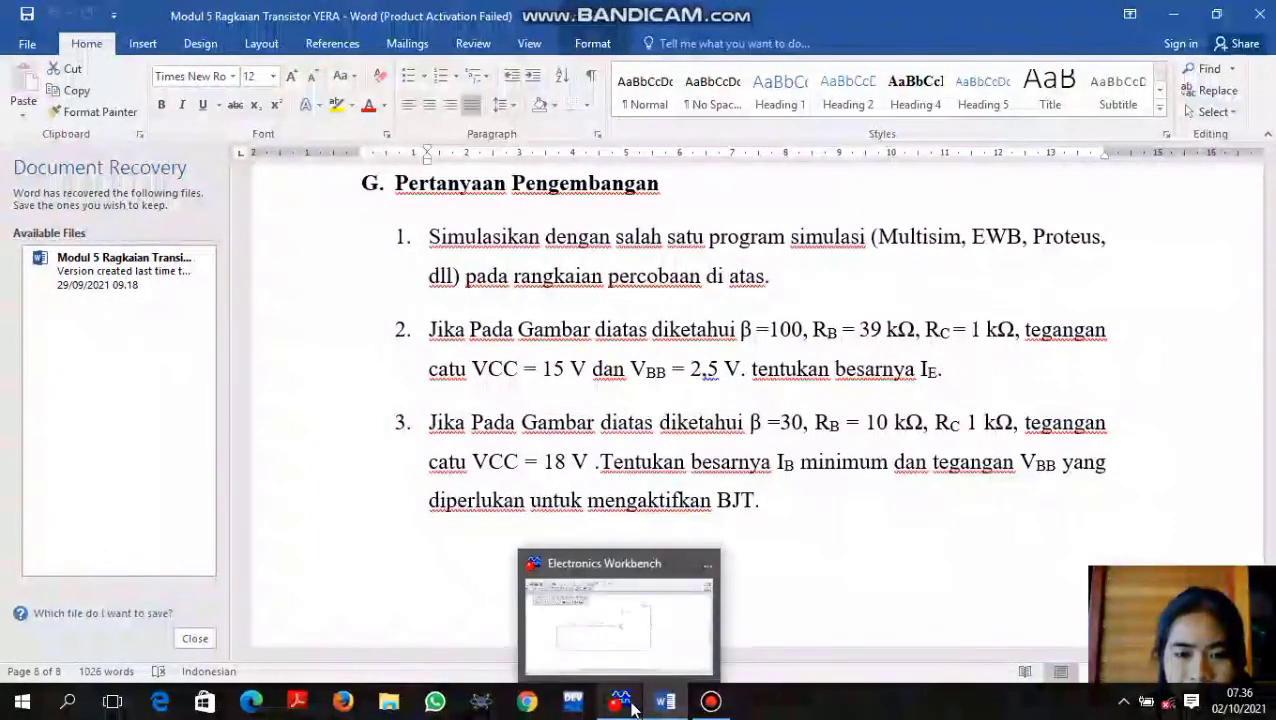
click(615, 661)
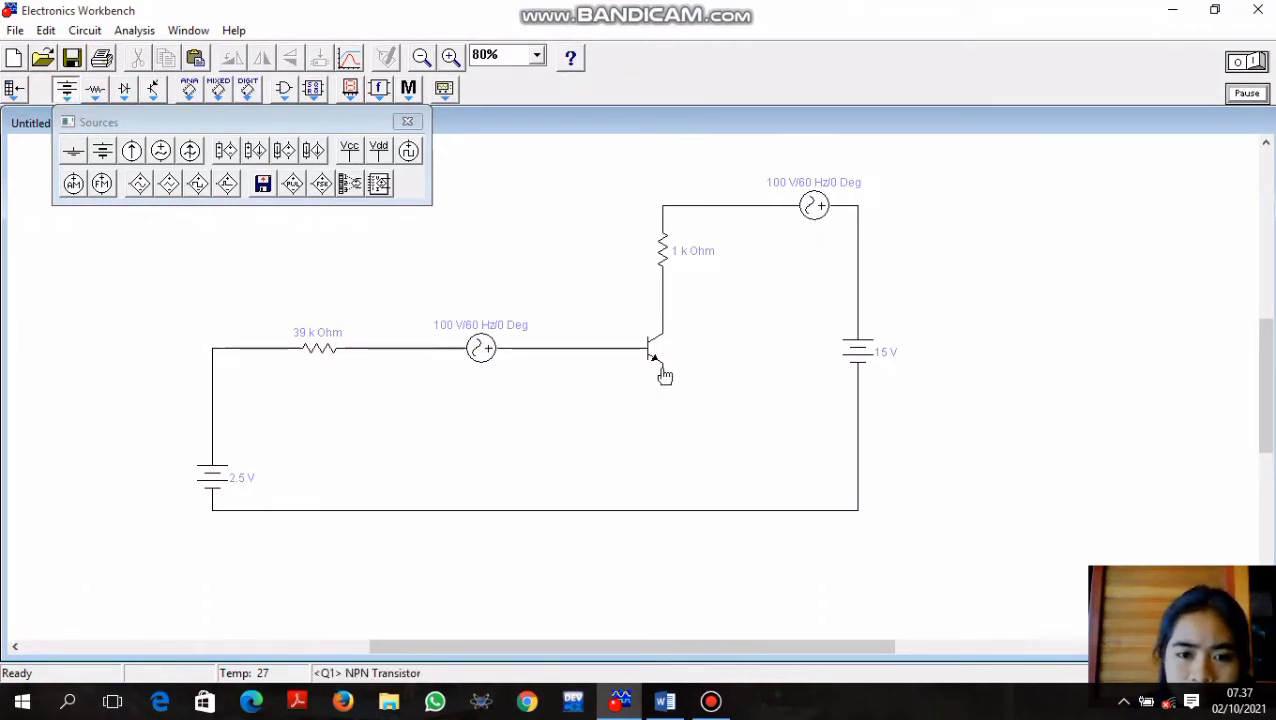
drag(662, 370, 663, 511)
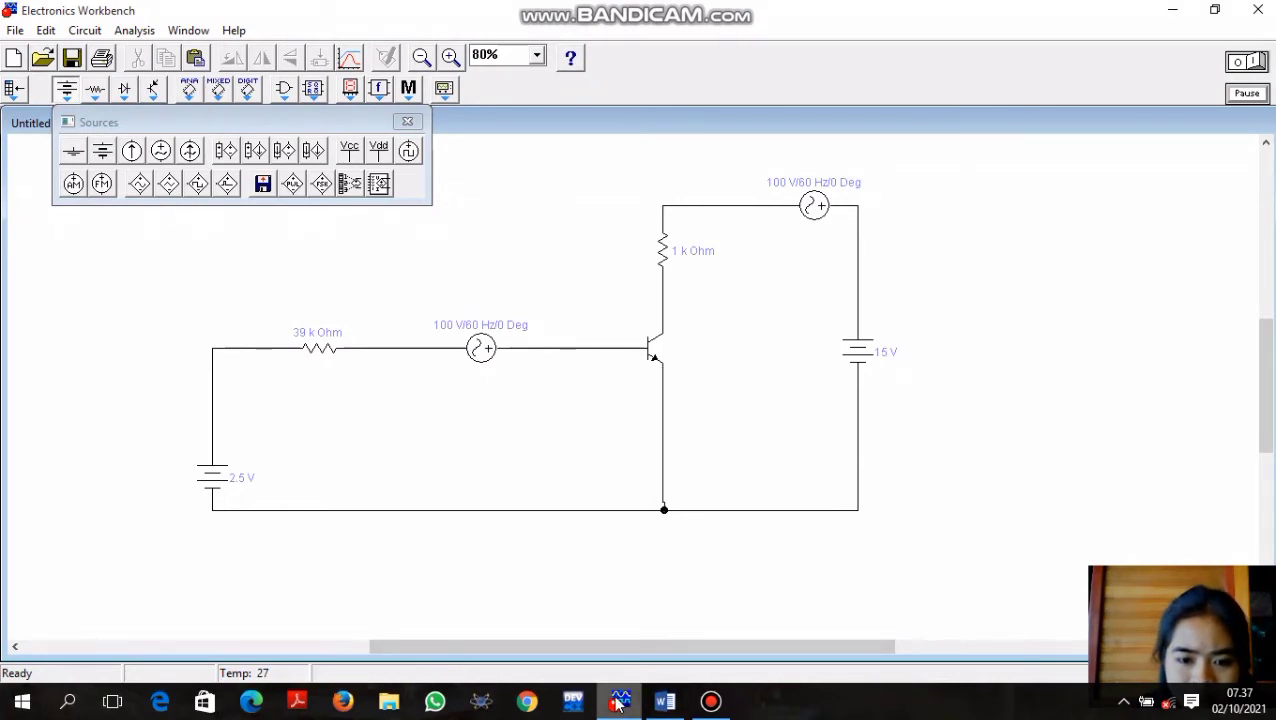
Review the Pertanyaan Pengembangan questions in the Word module again and return to the circuit in Electronics Workbench
mouse_move(666, 703)
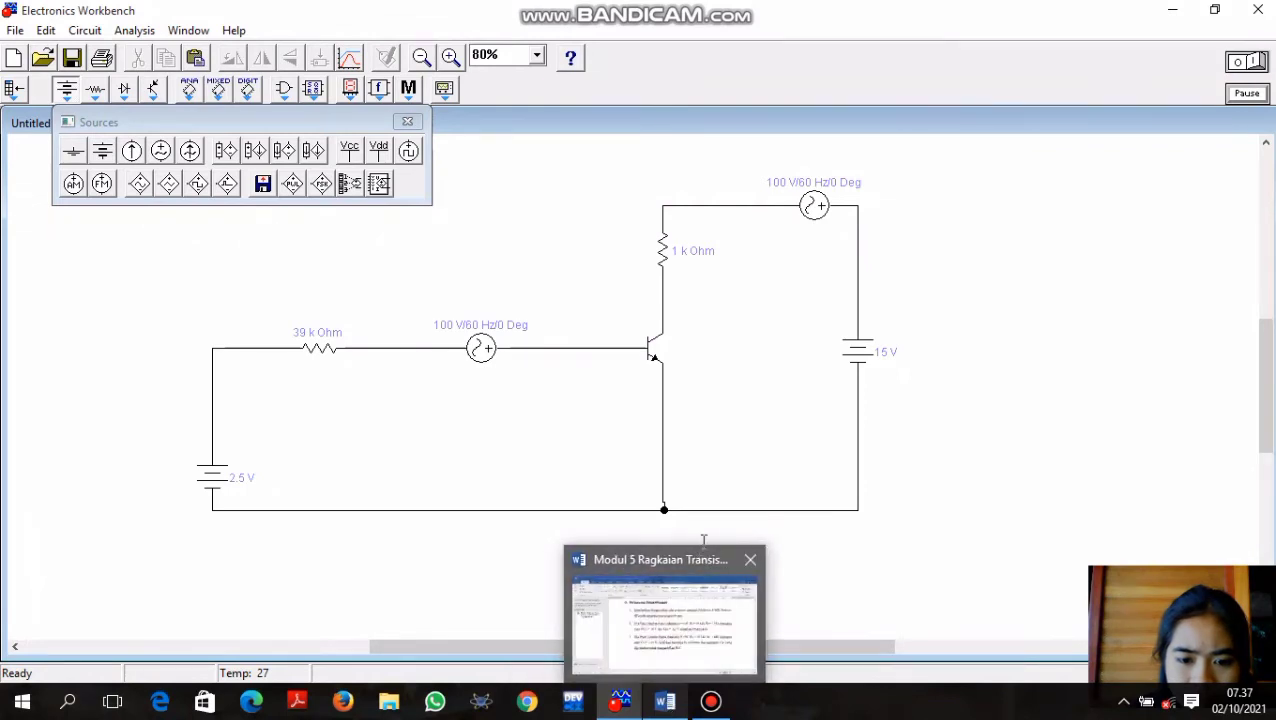
click(700, 560)
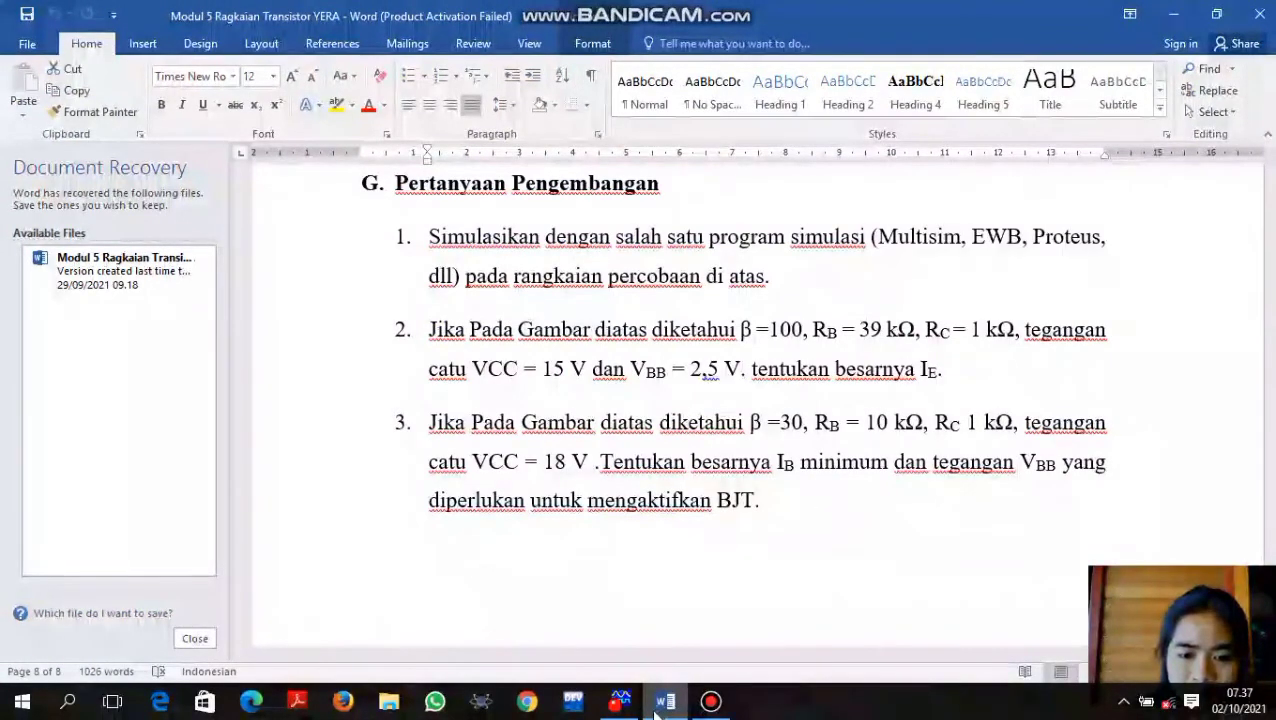
mouse_move(621, 700)
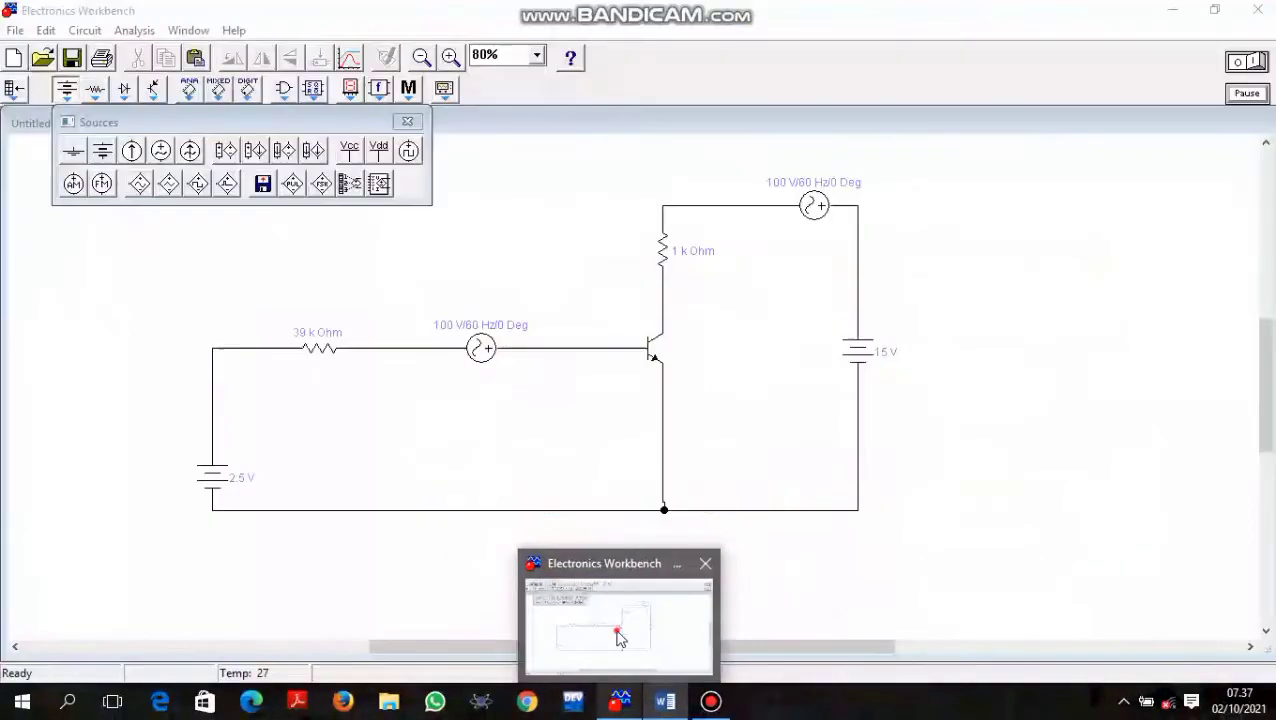
click(619, 637)
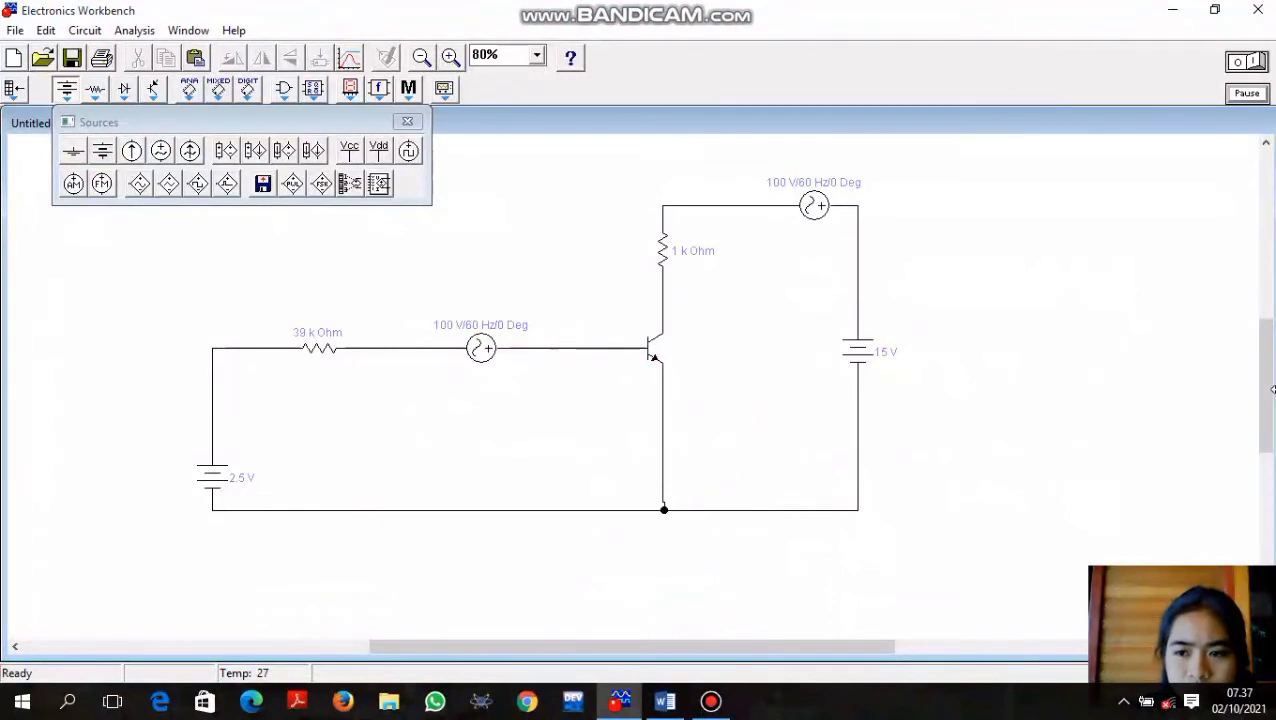
Place a multimeter below the junction on the circuit's bottom wire and open its instrument window
scroll(1266, 390, down, 1)
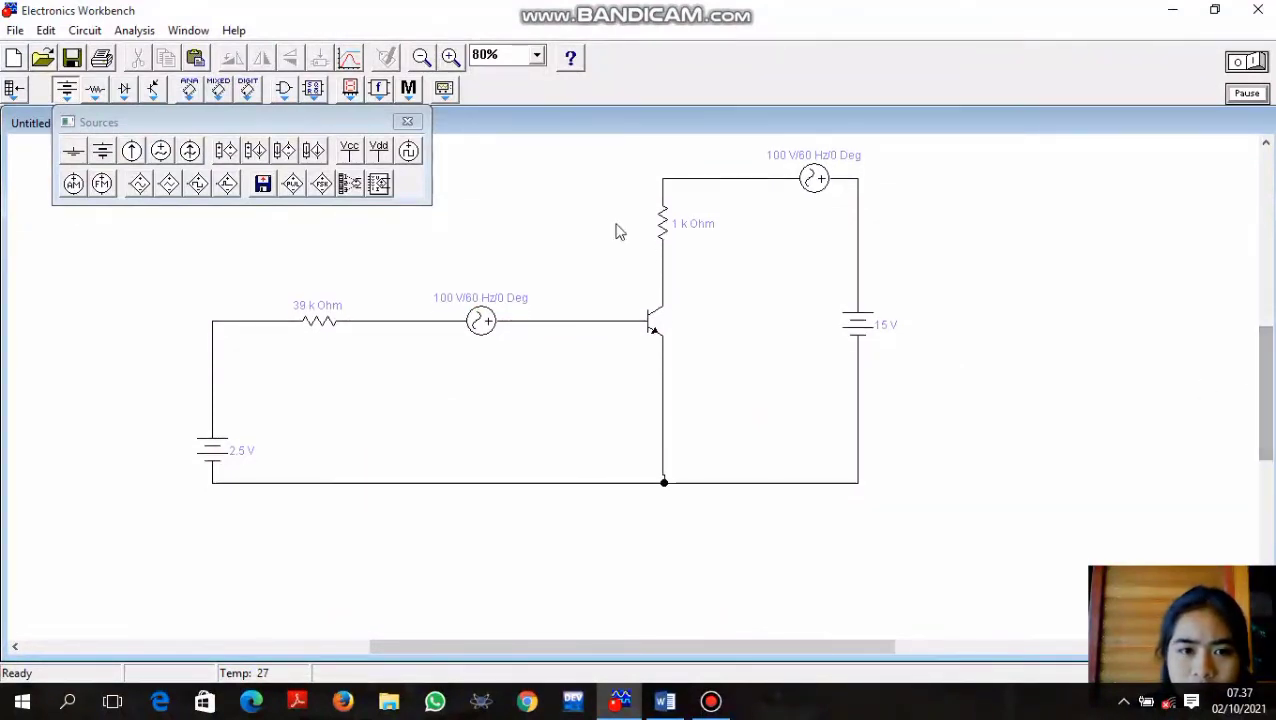
click(443, 90)
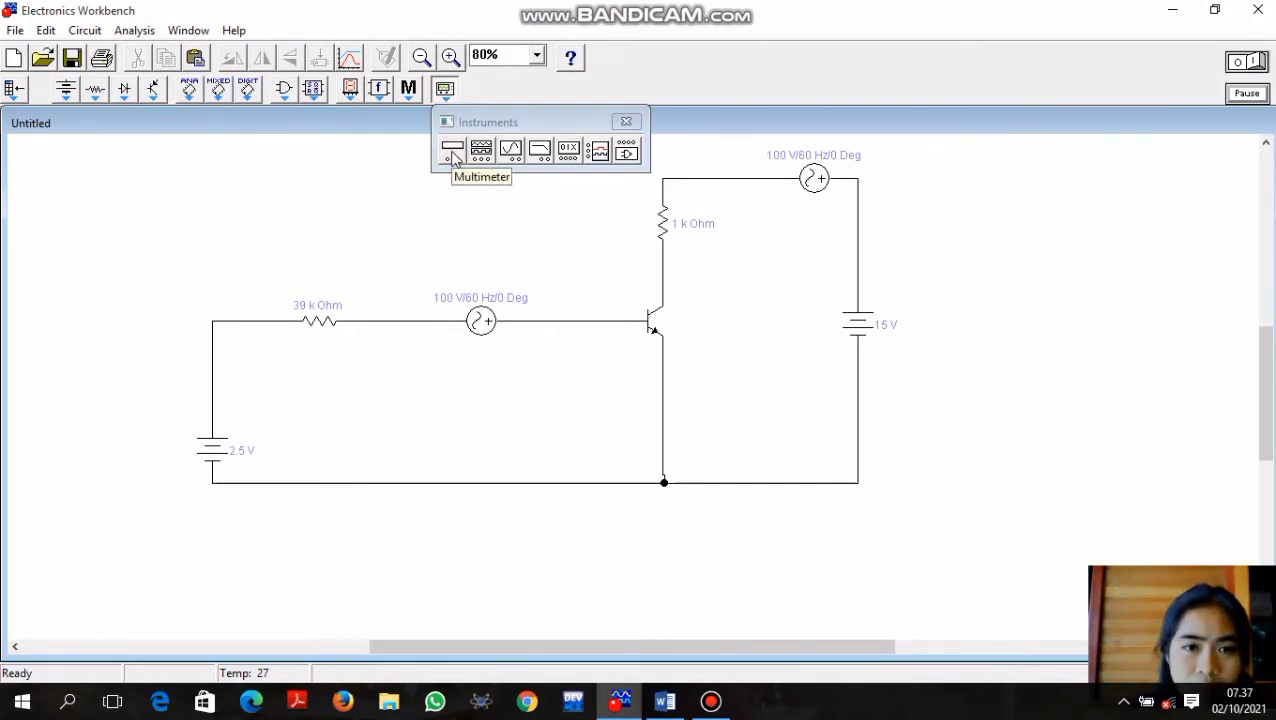
drag(452, 153, 663, 571)
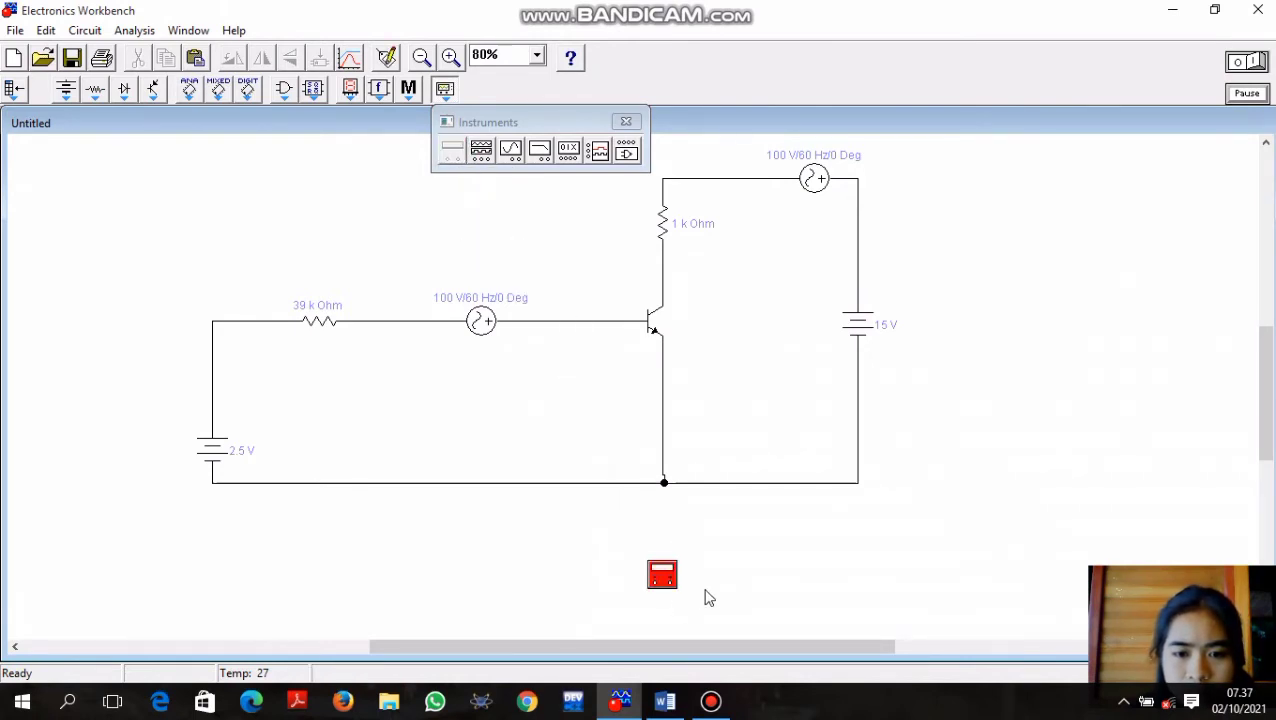
click(705, 591)
drag(1266, 441, 1266, 466)
right_click(656, 485)
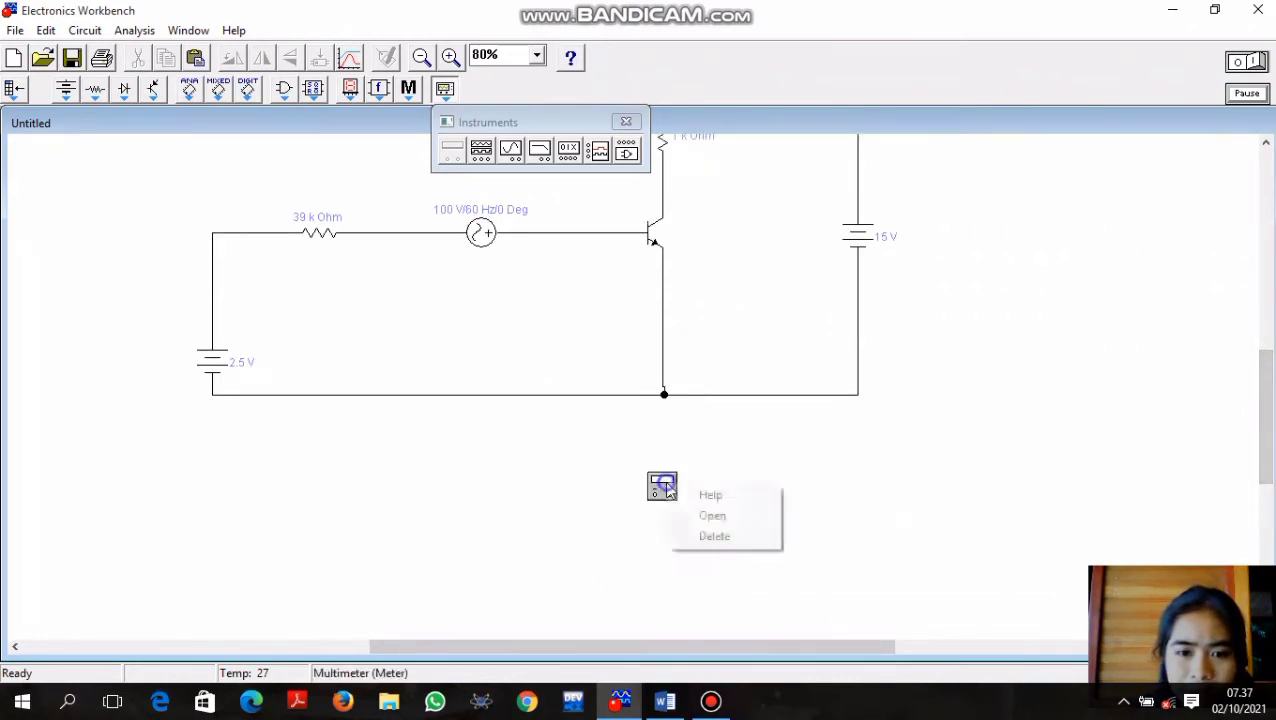
click(650, 484)
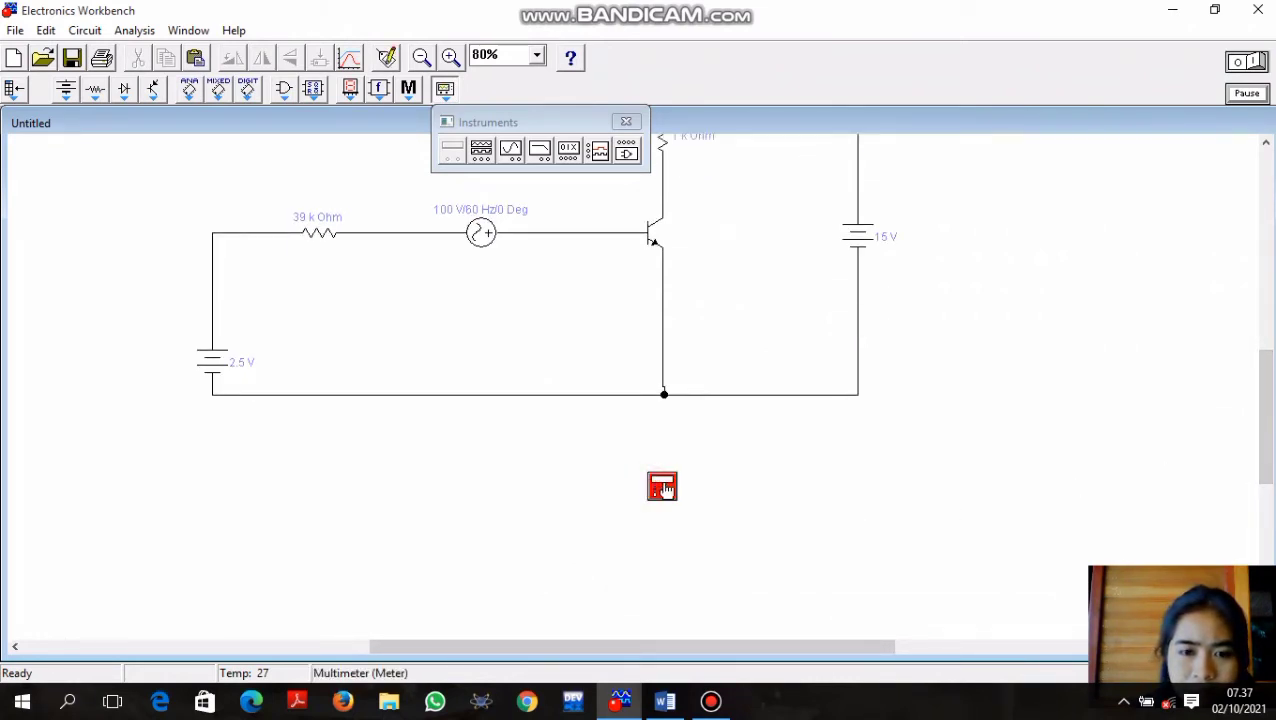
click(664, 484)
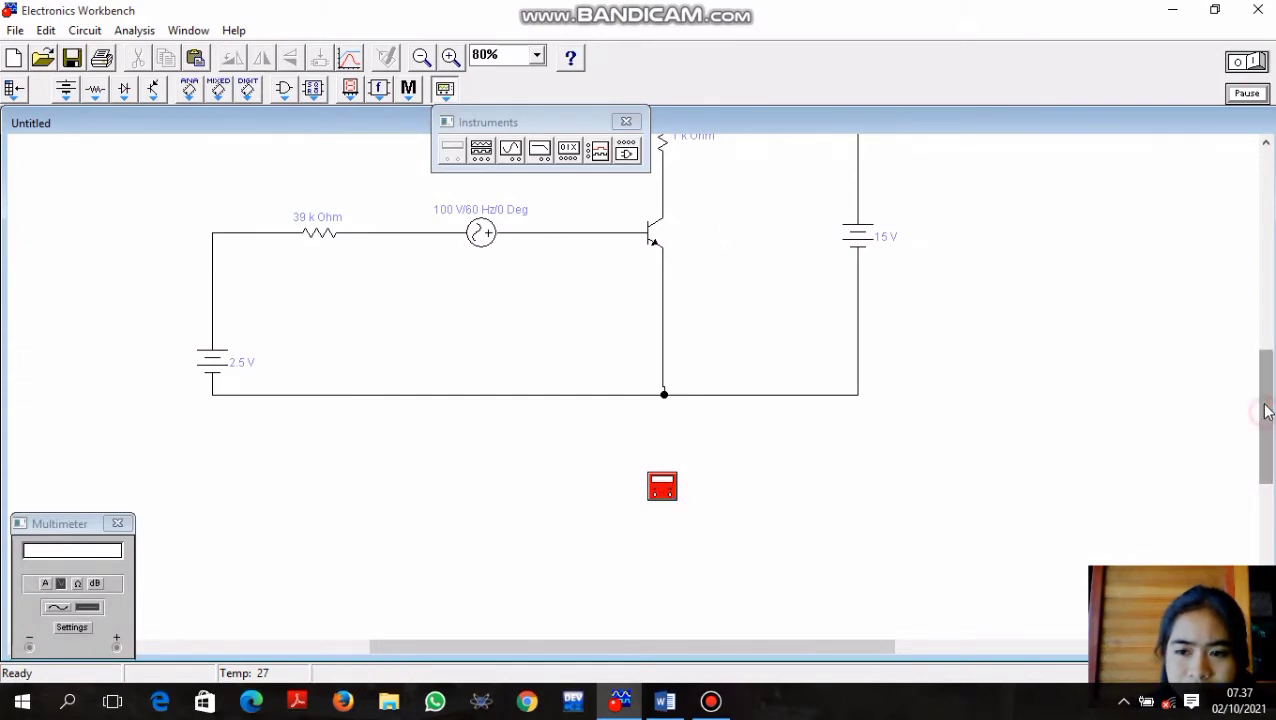
drag(1265, 407, 1265, 386)
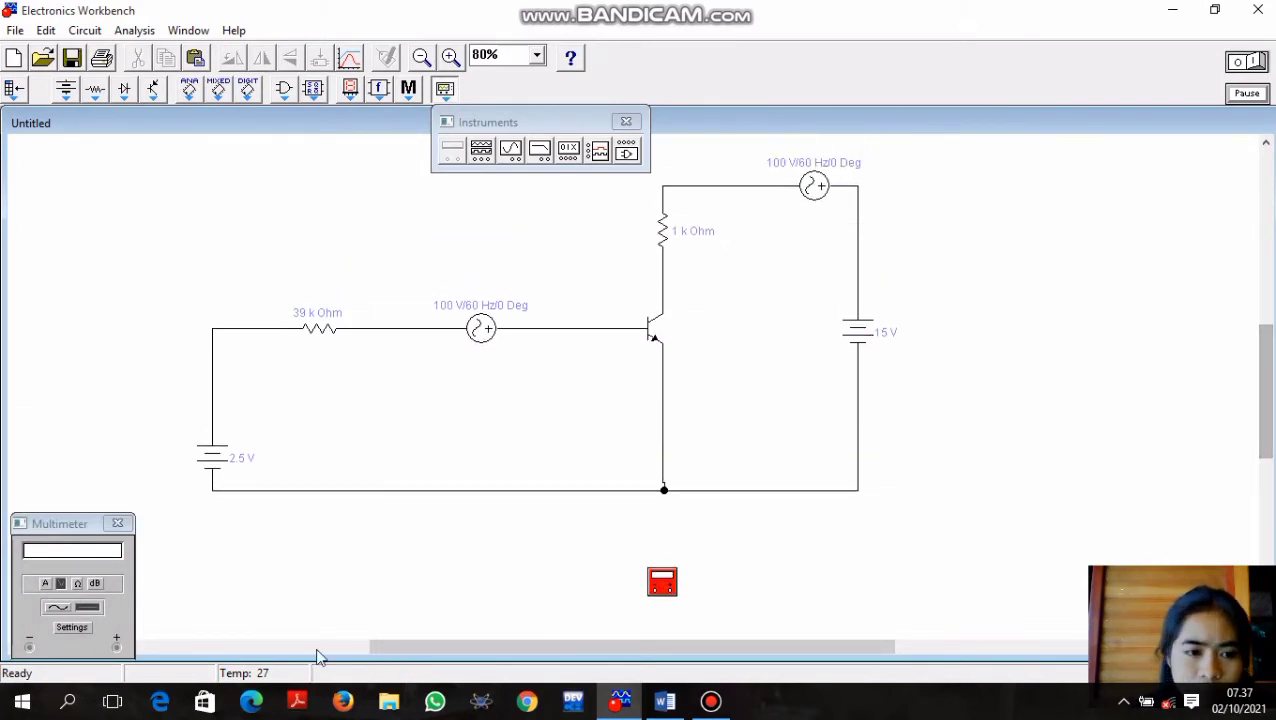
Set the multimeter's ammeter resistance to 39 nΩ and its ohmmeter current to 1 µA
click(66, 622)
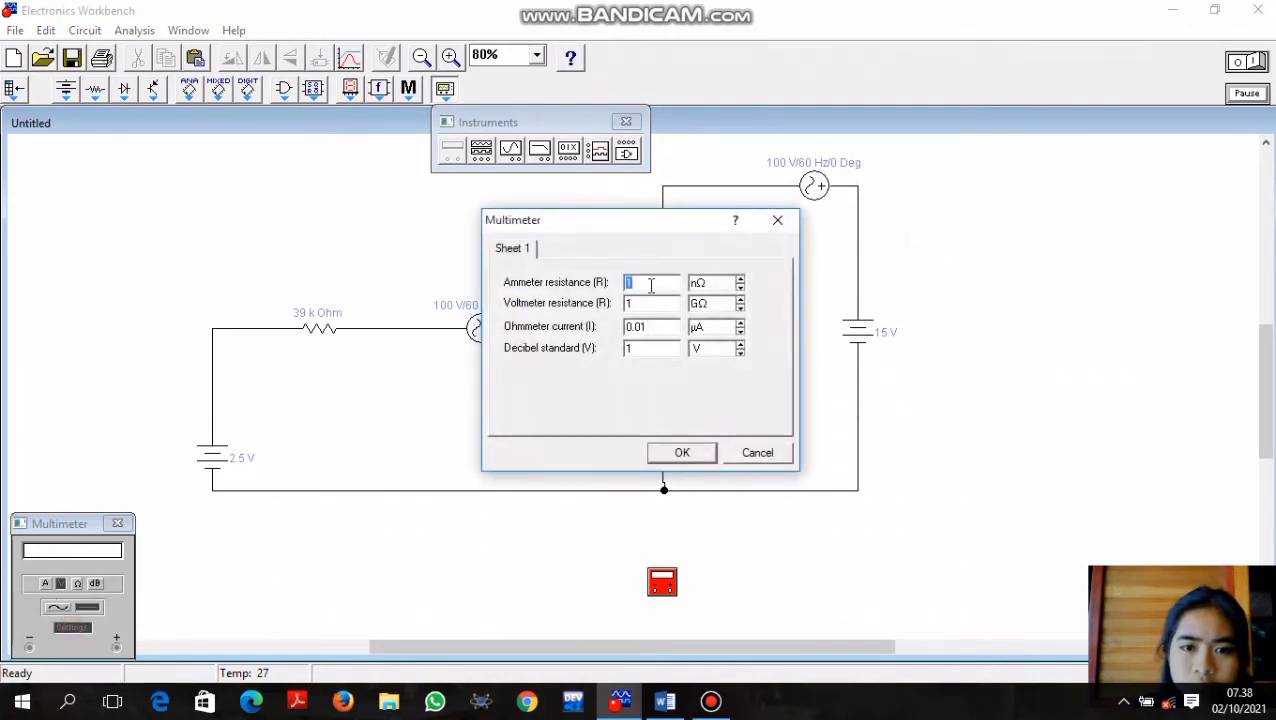
click(651, 285)
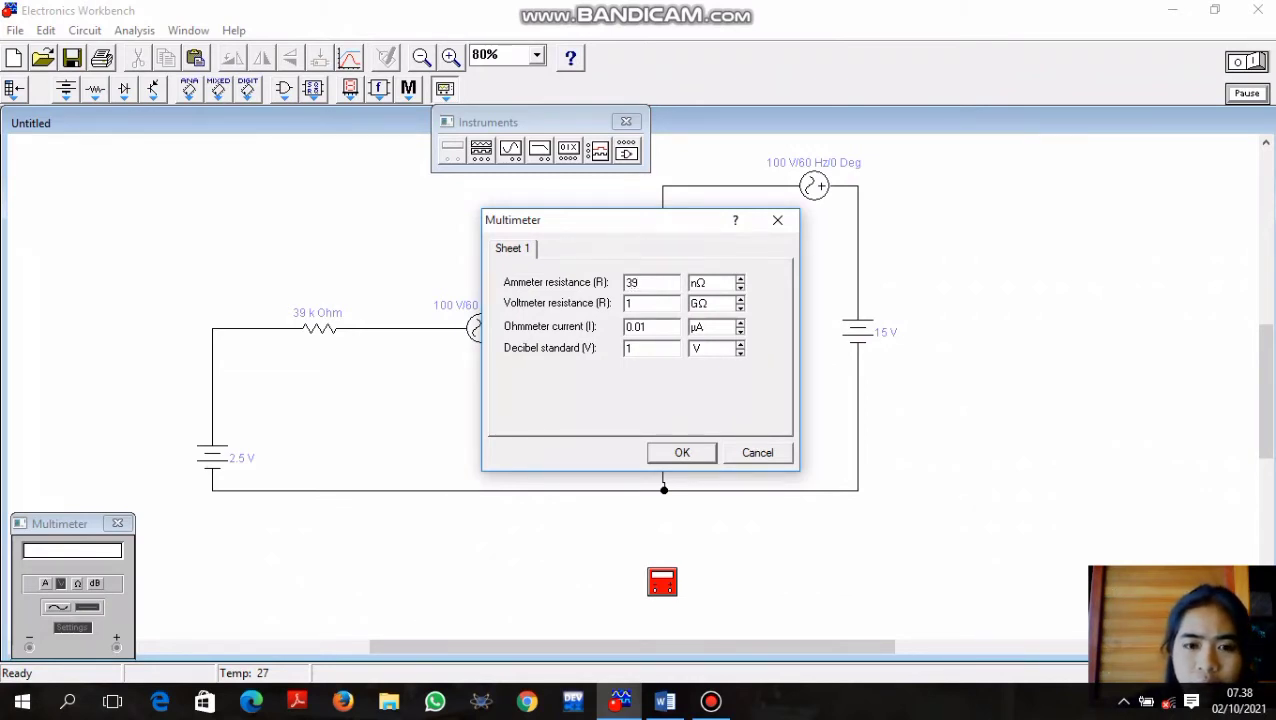
click(666, 329)
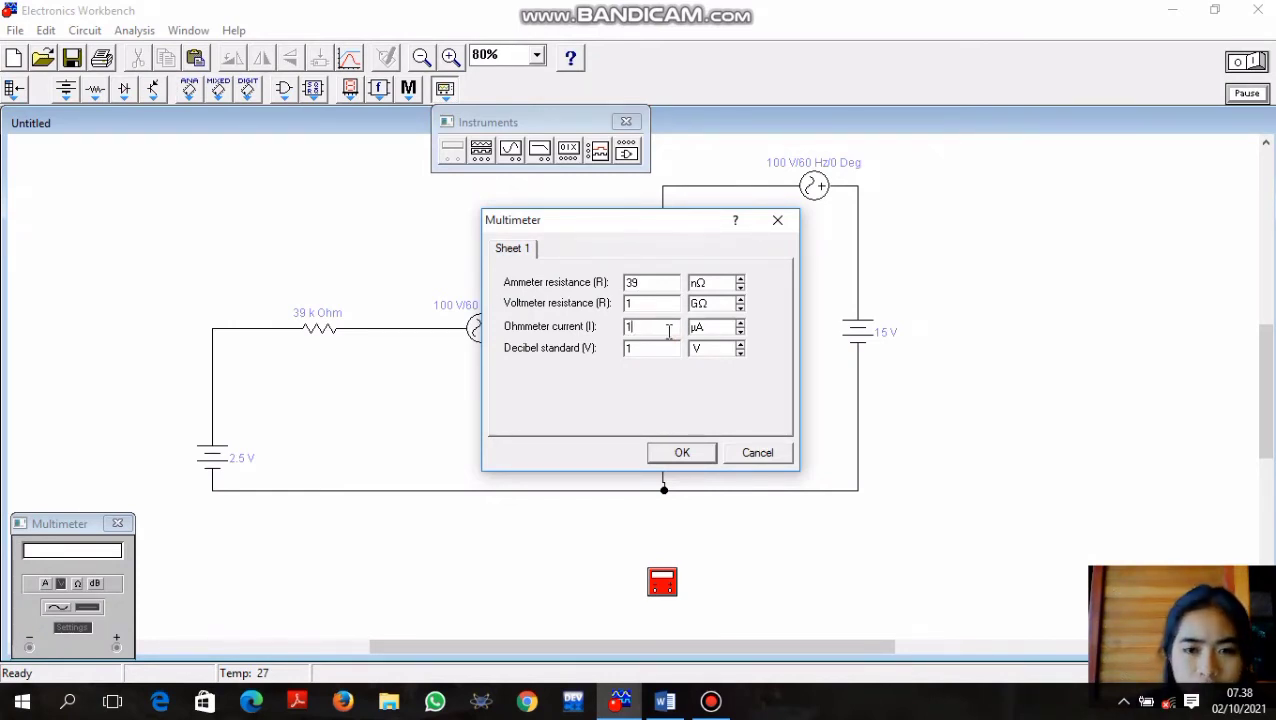
click(682, 454)
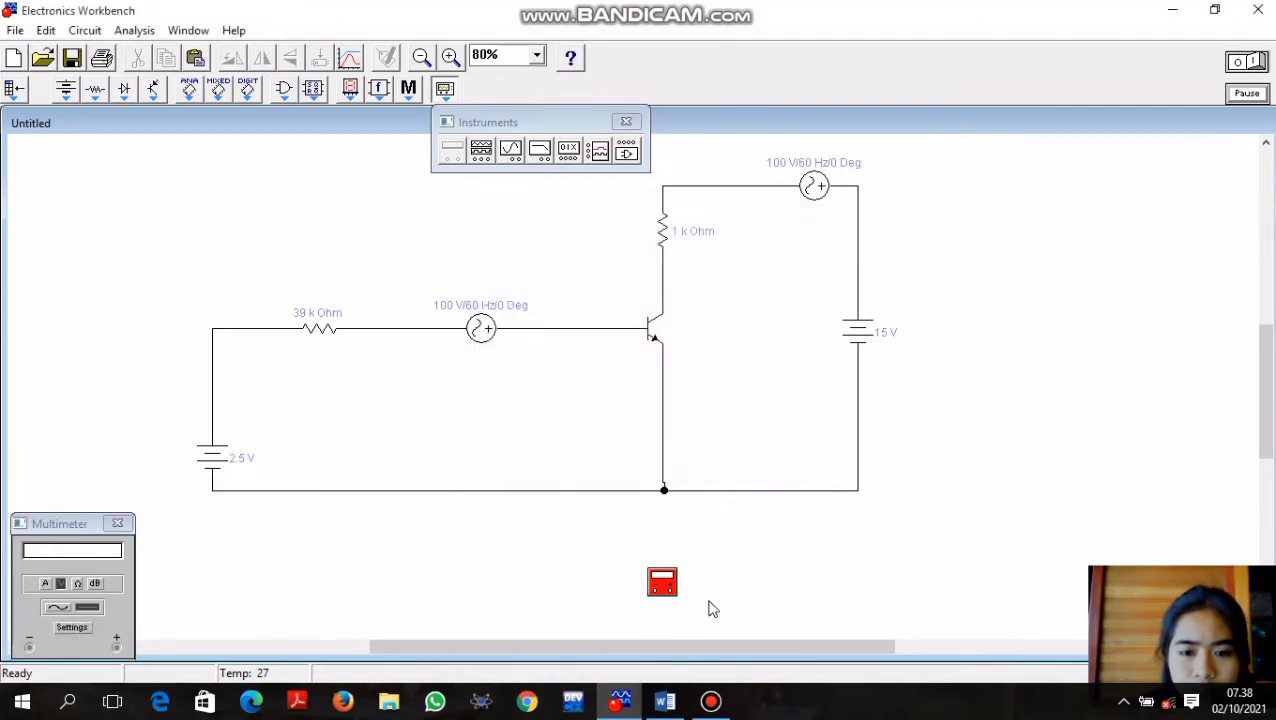
click(712, 703)
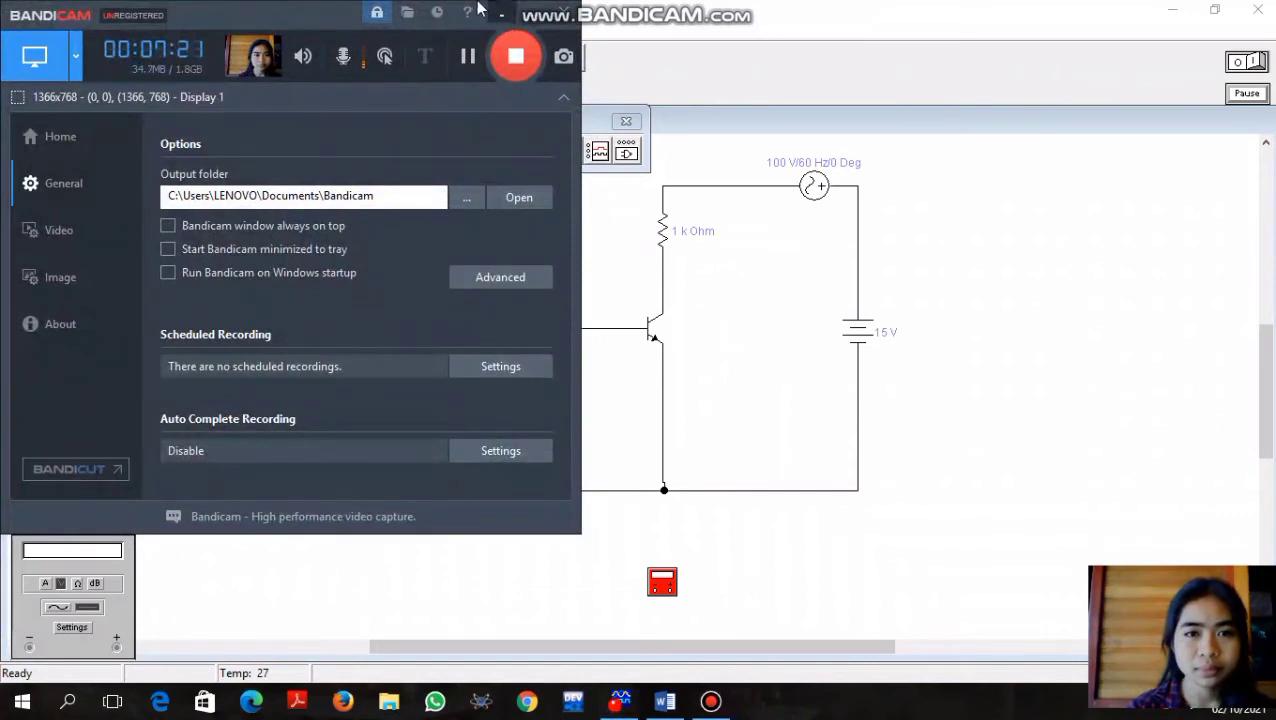
click(533, 22)
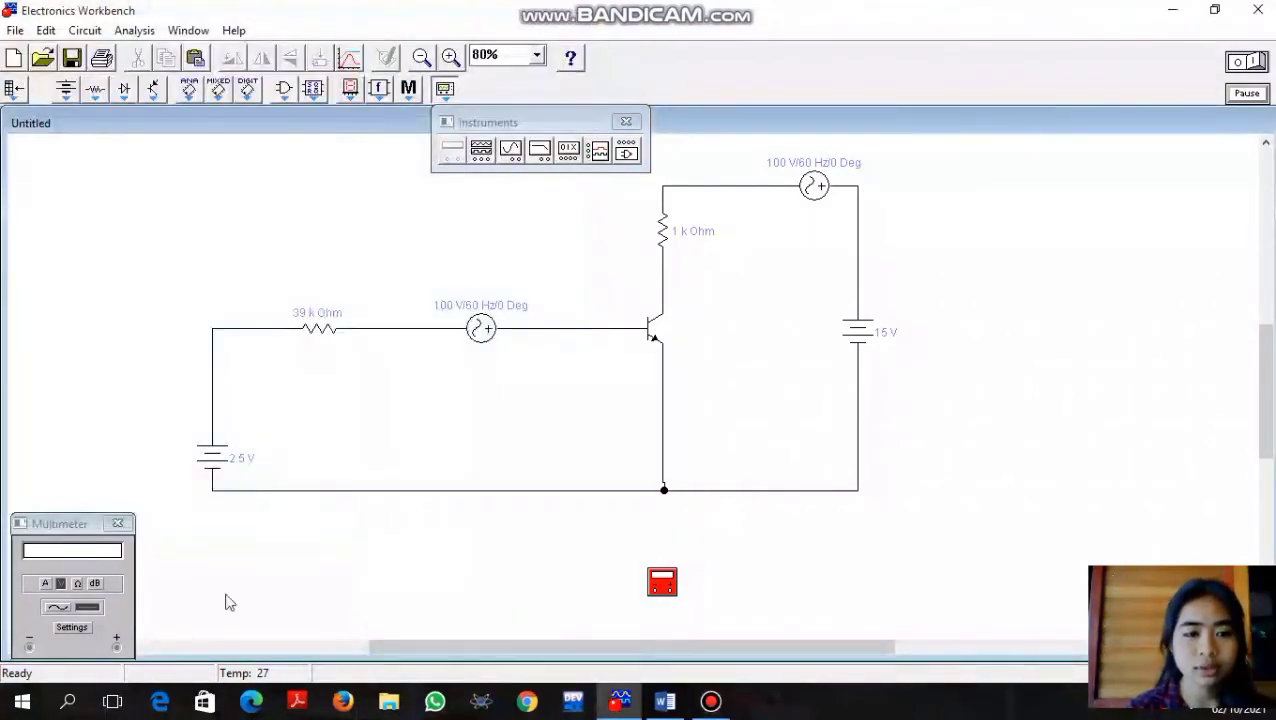
Switch the multimeter to current measurement and set its ammeter resistance to 39 Ω
click(46, 584)
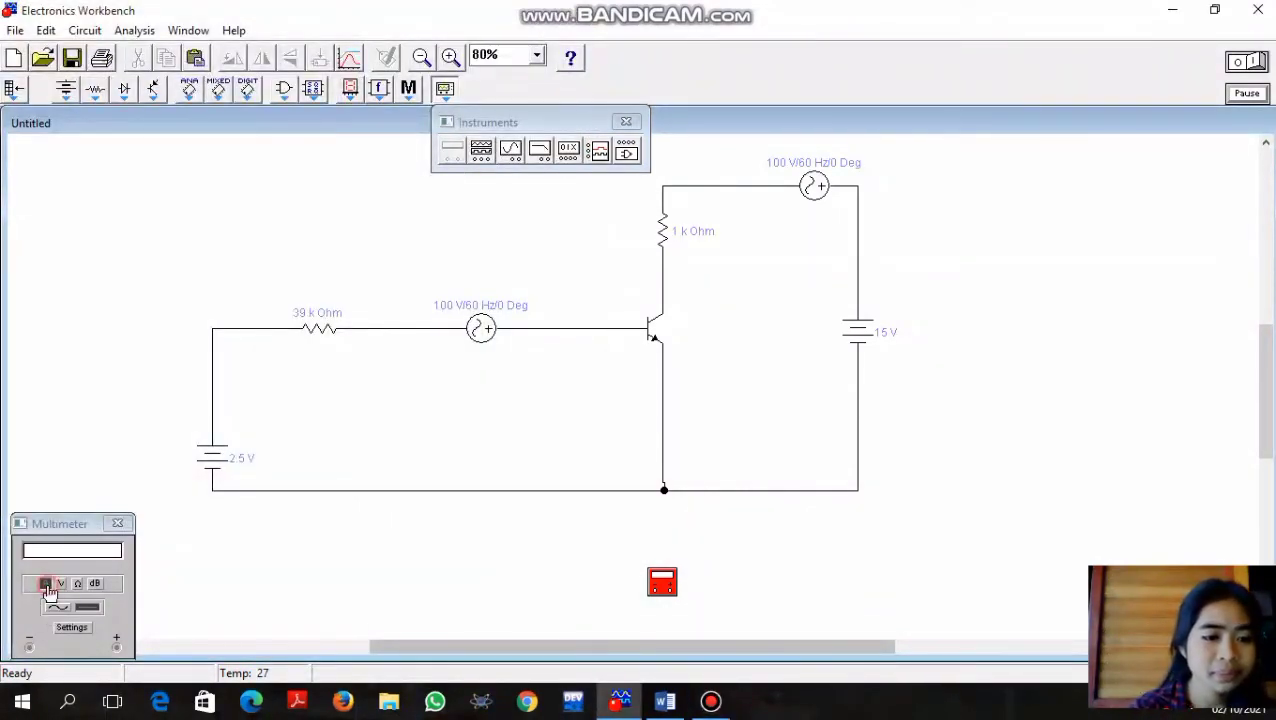
click(70, 628)
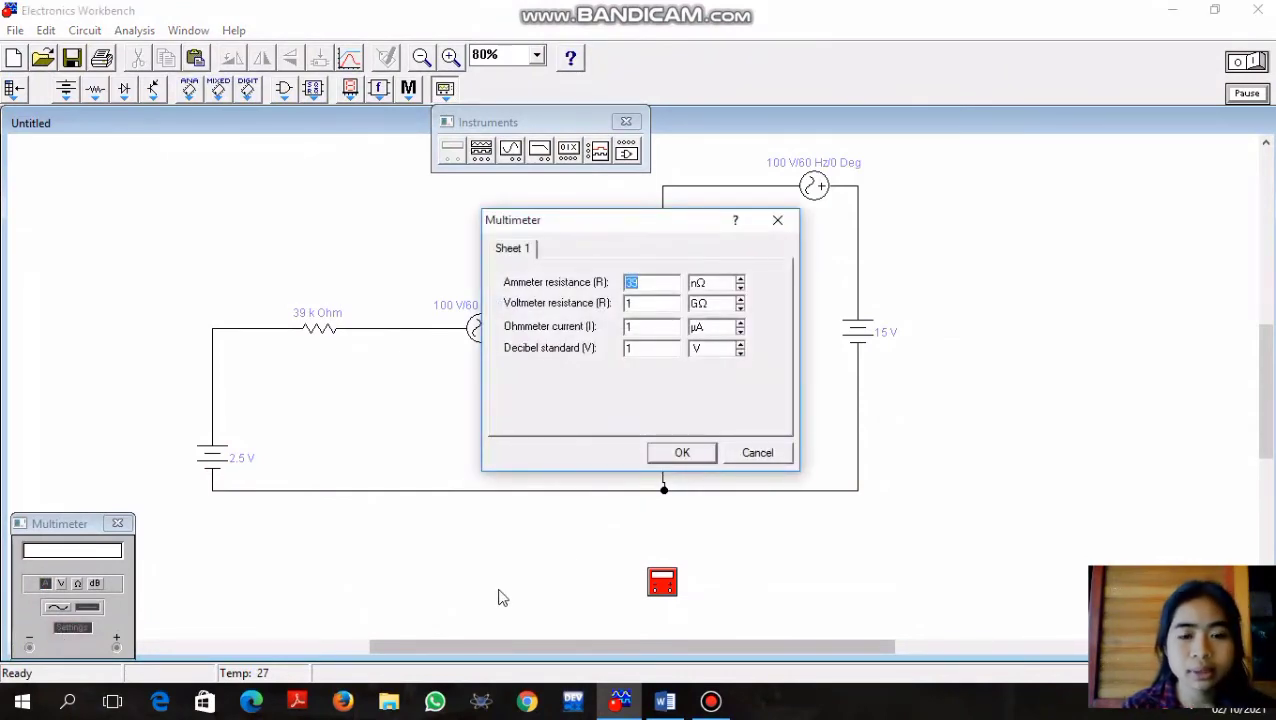
click(741, 285)
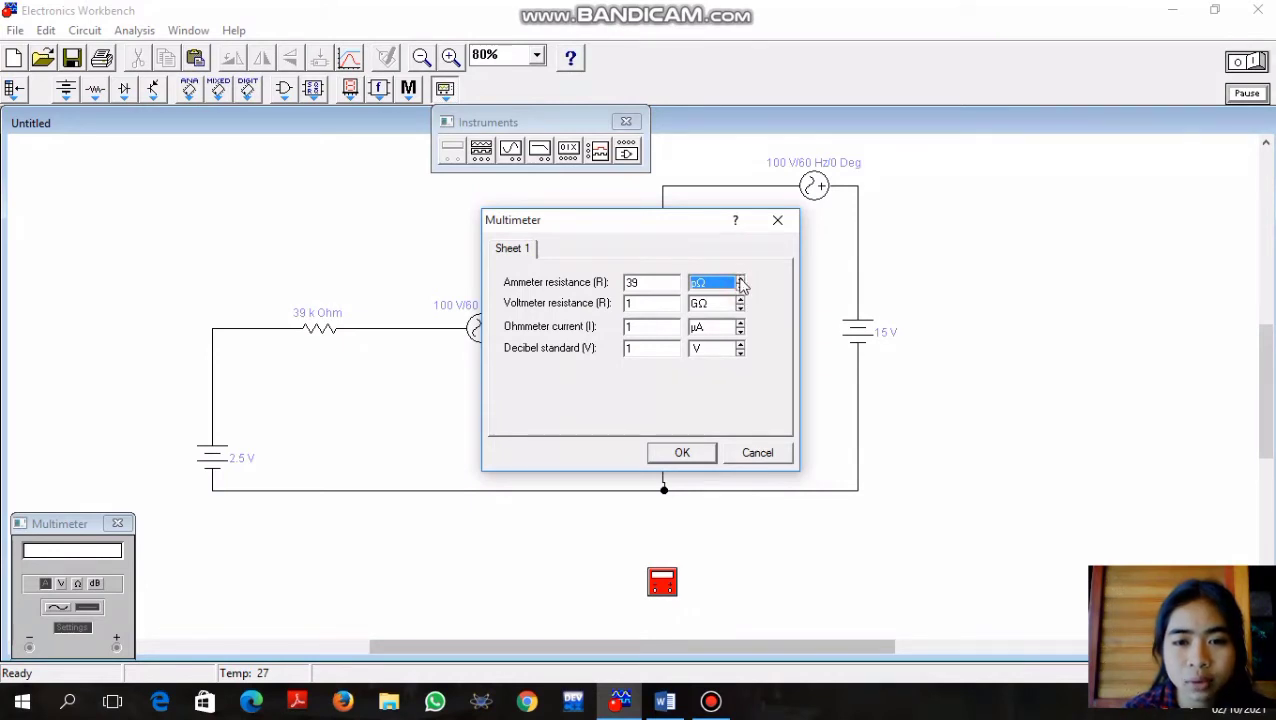
click(741, 283)
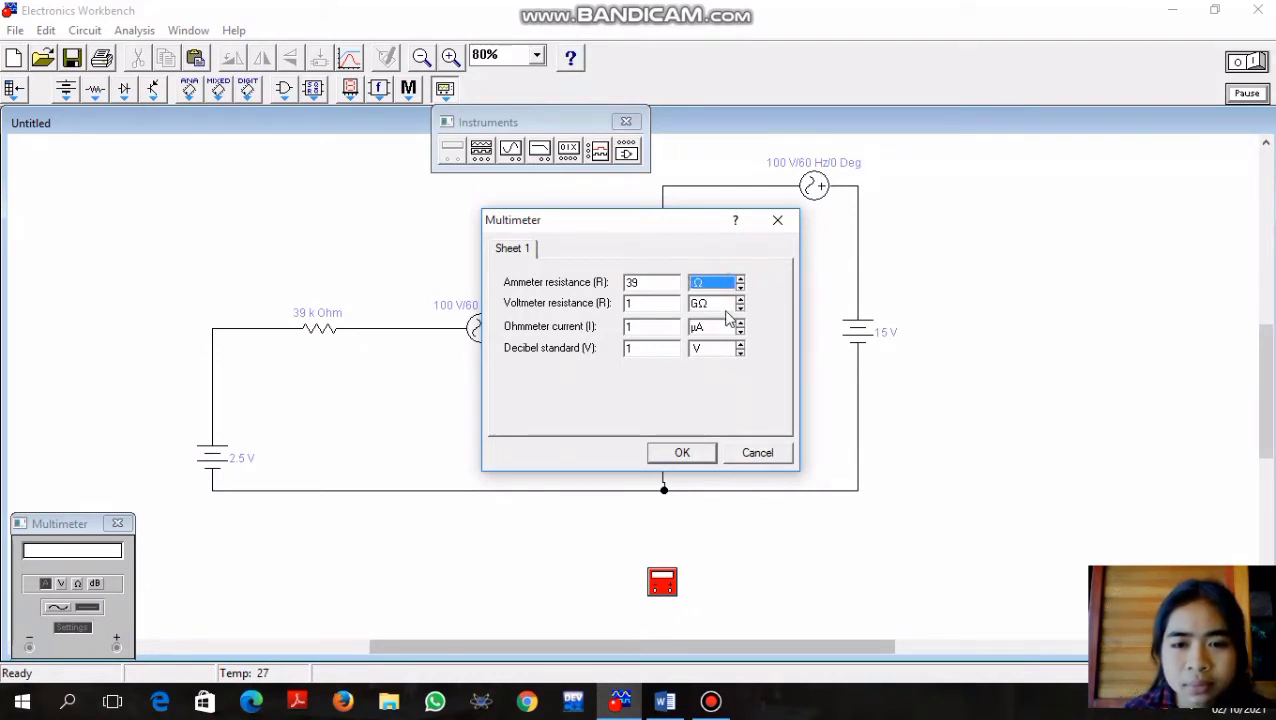
Set the multimeter's voltmeter resistance to 1 Ω and its ohmmeter current to 1 A
click(741, 300)
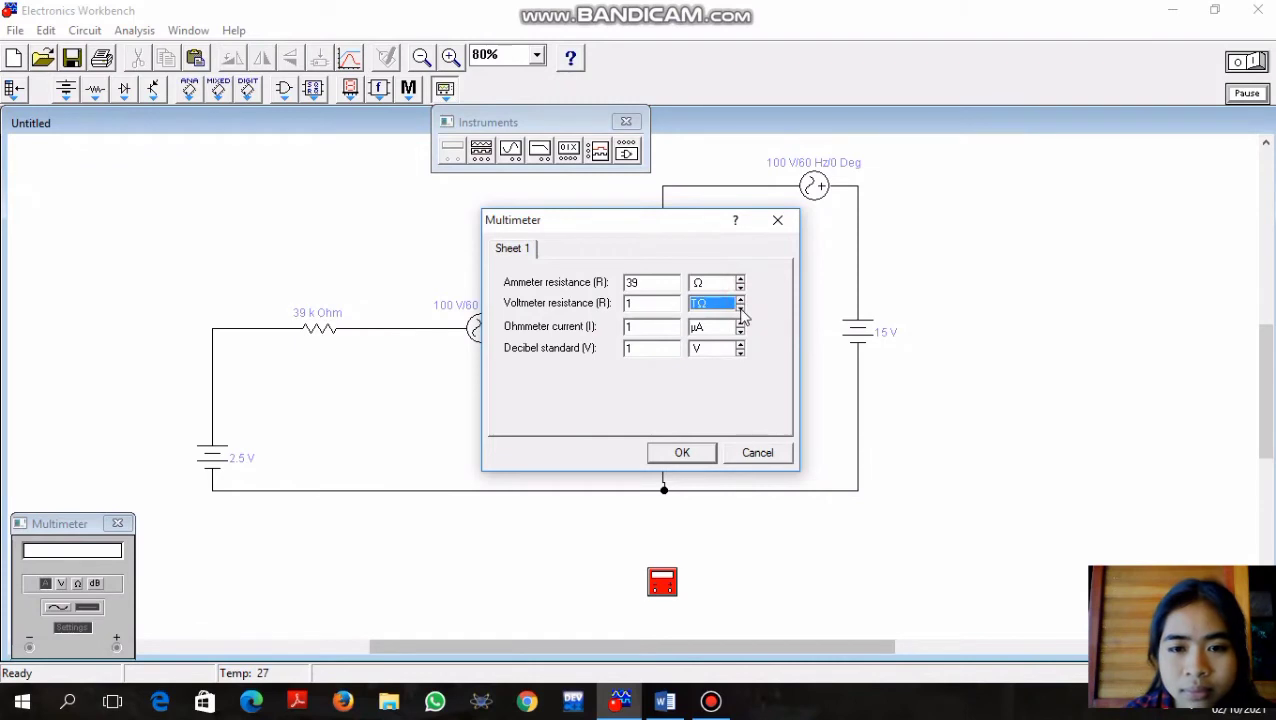
click(741, 308)
click(741, 308)
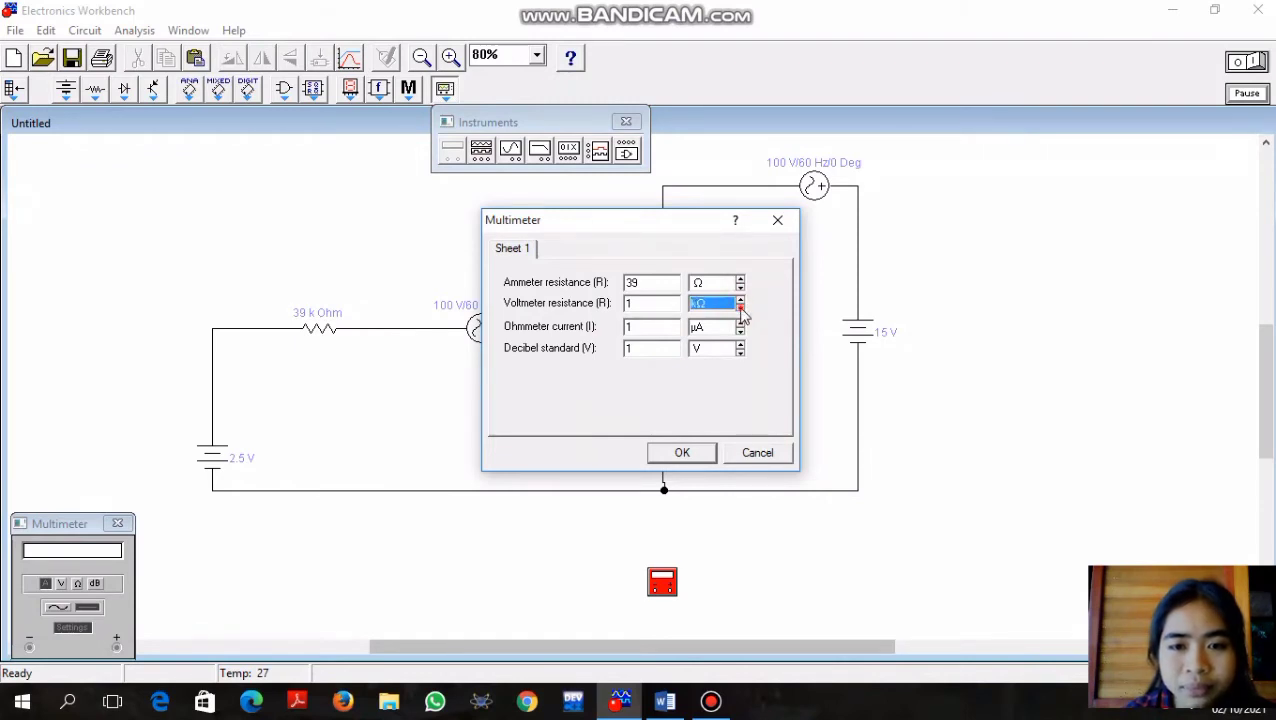
click(741, 308)
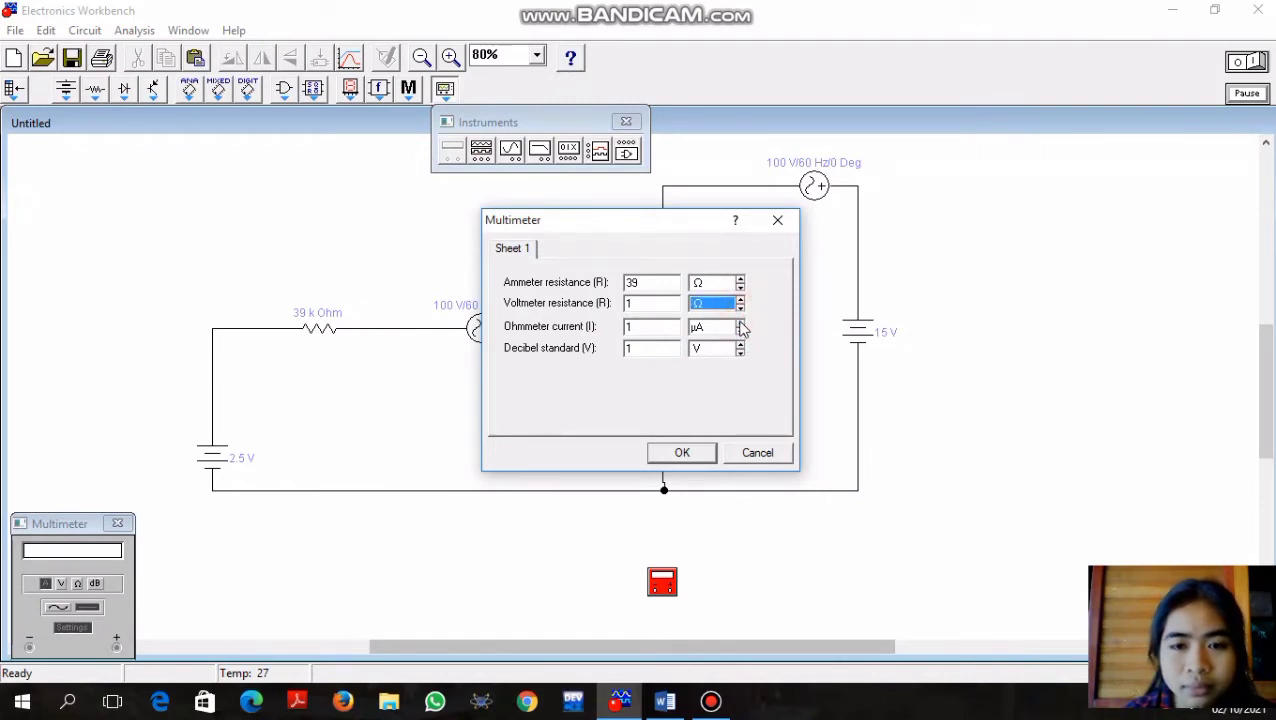
click(740, 323)
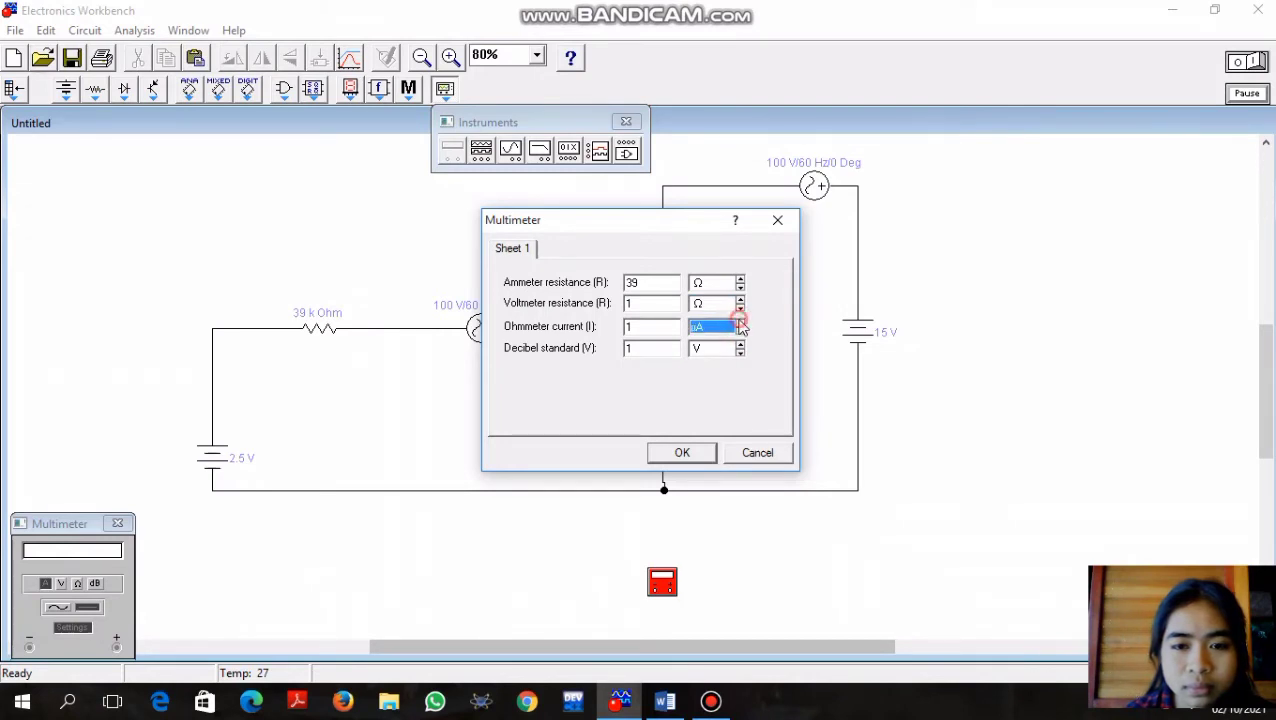
click(740, 324)
click(740, 324)
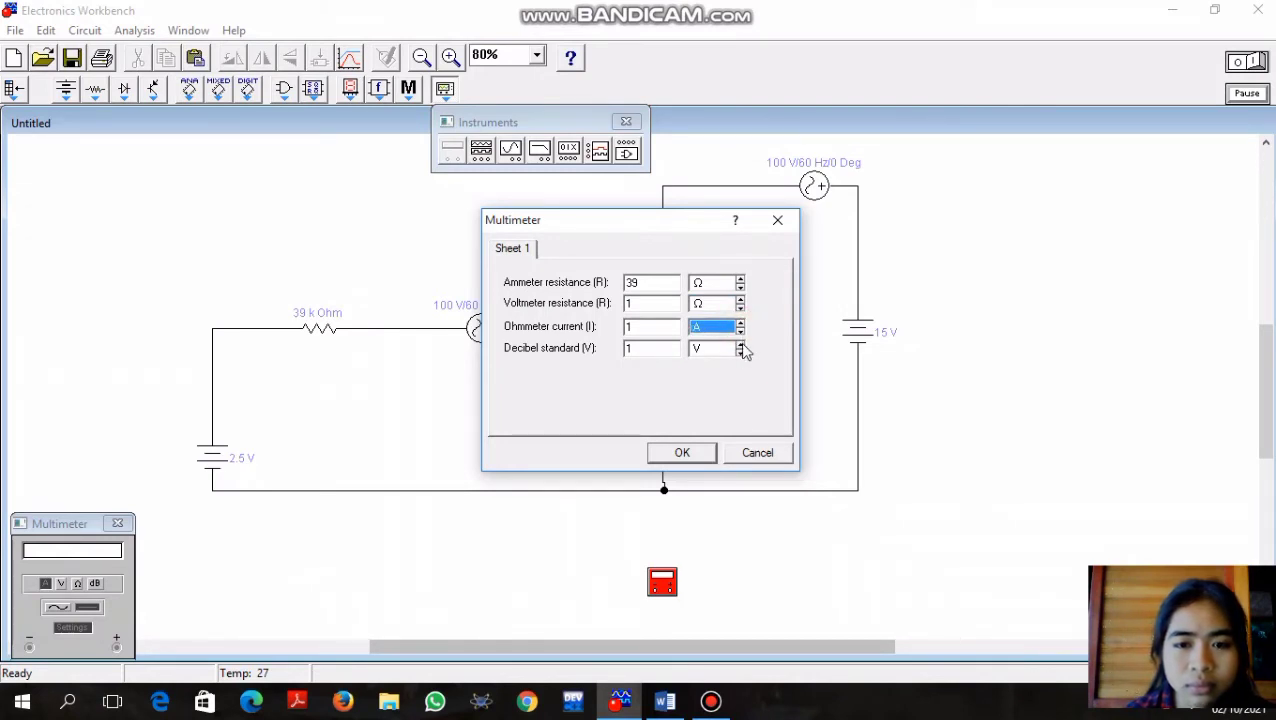
click(684, 452)
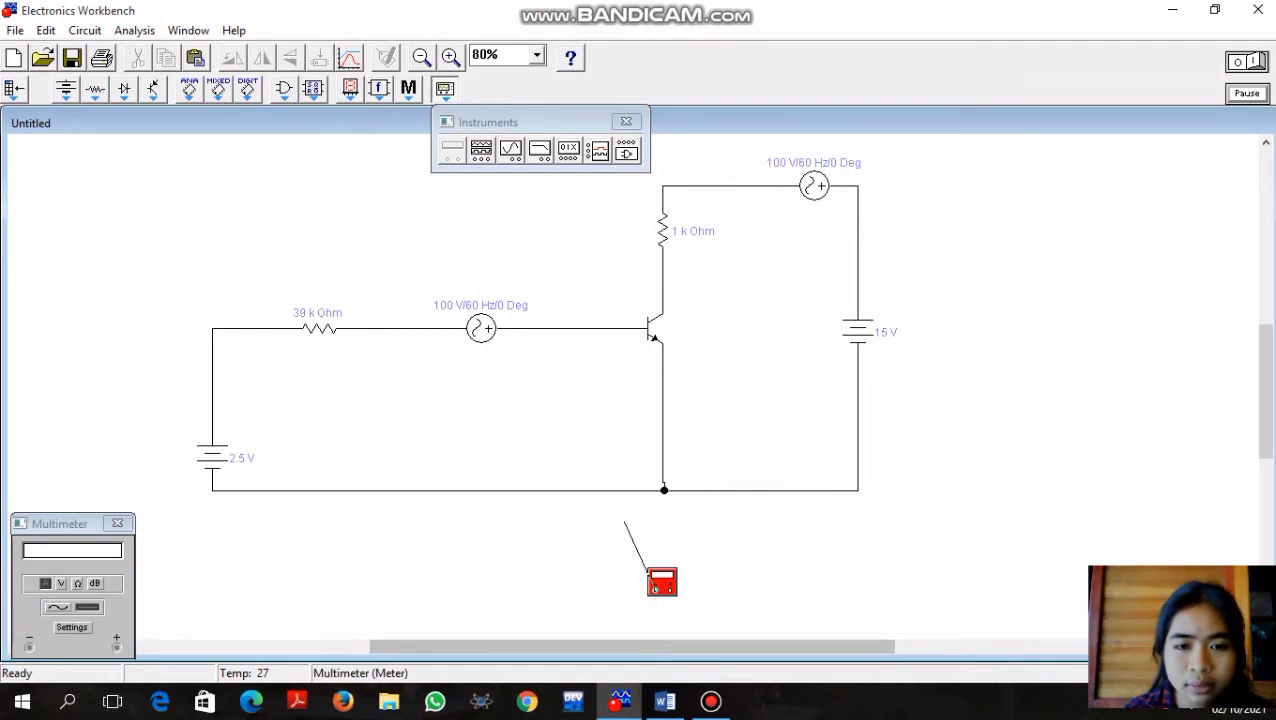
Wire the multimeter's negative terminal to the transistor's base wire and its positive terminal to the emitter wire, and run the simulation
drag(624, 521, 617, 390)
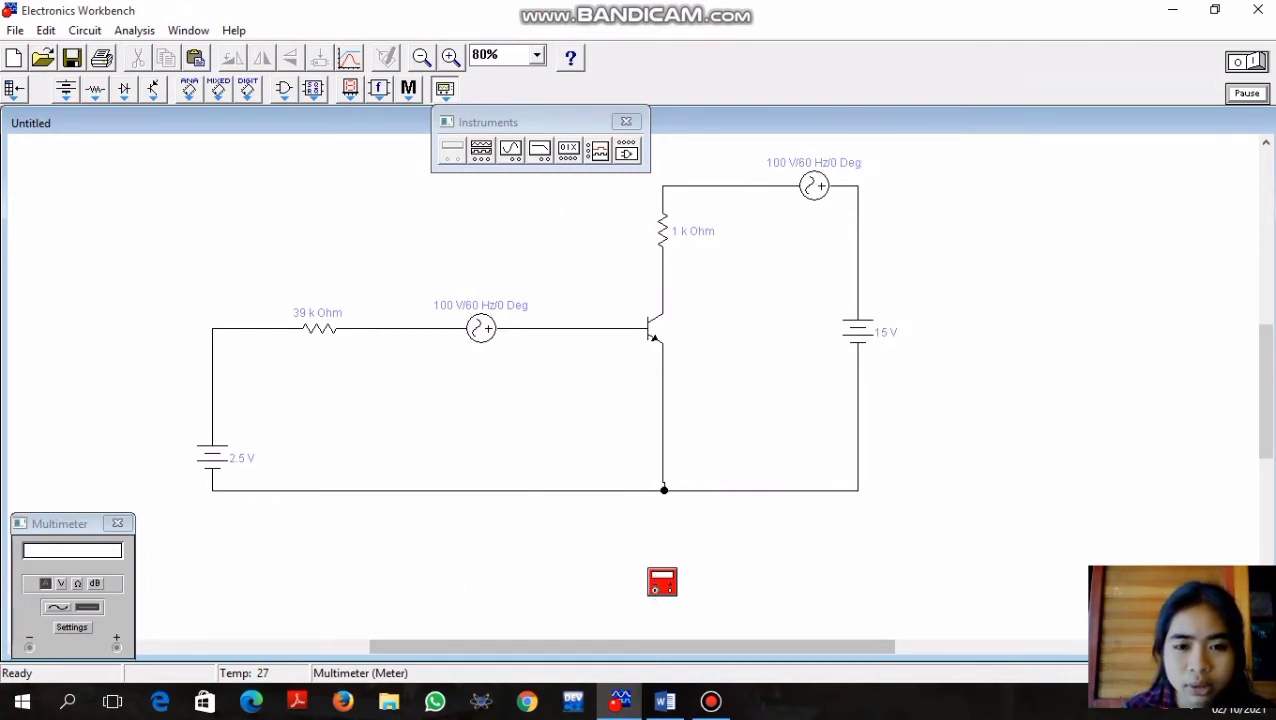
drag(655, 590, 596, 349)
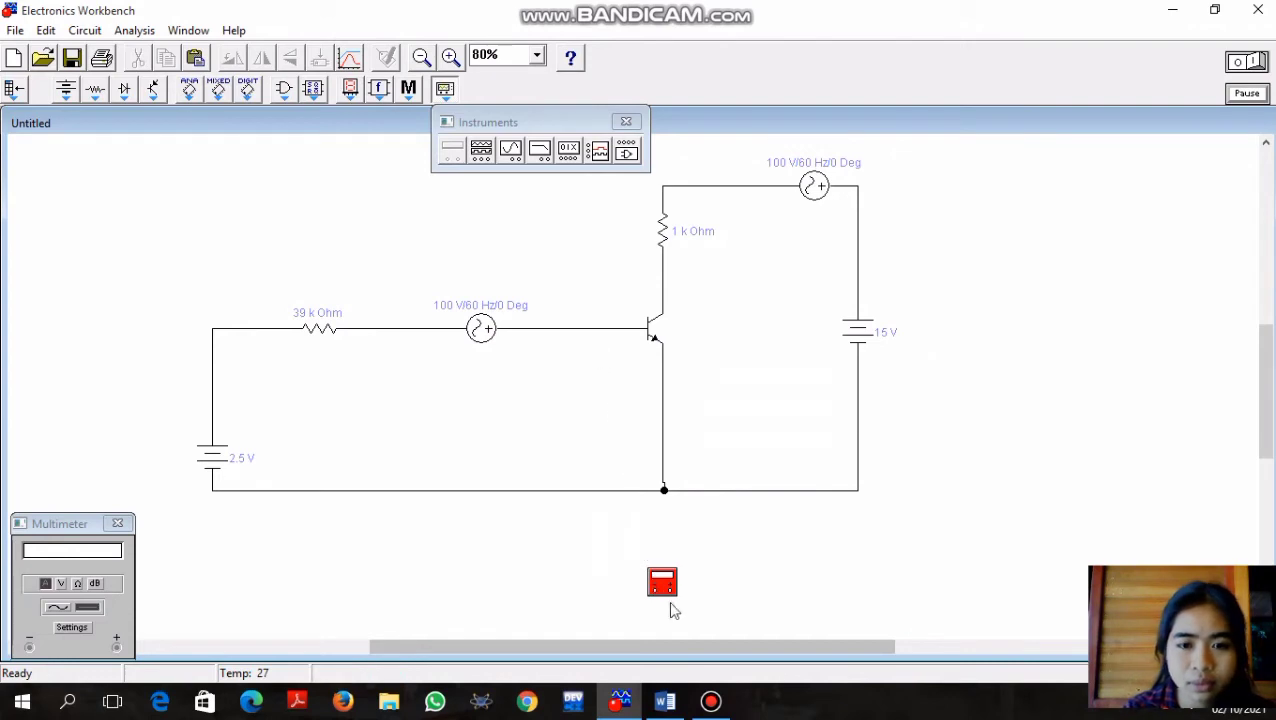
drag(653, 590, 610, 329)
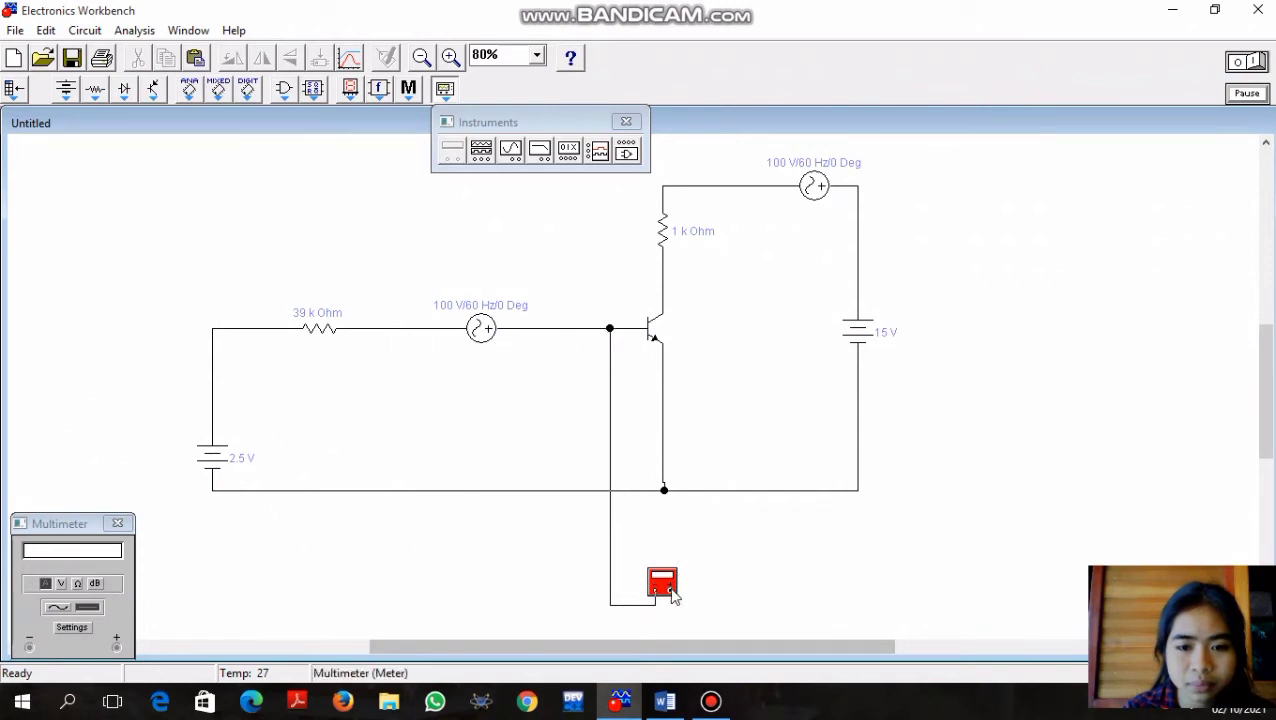
drag(670, 592, 662, 410)
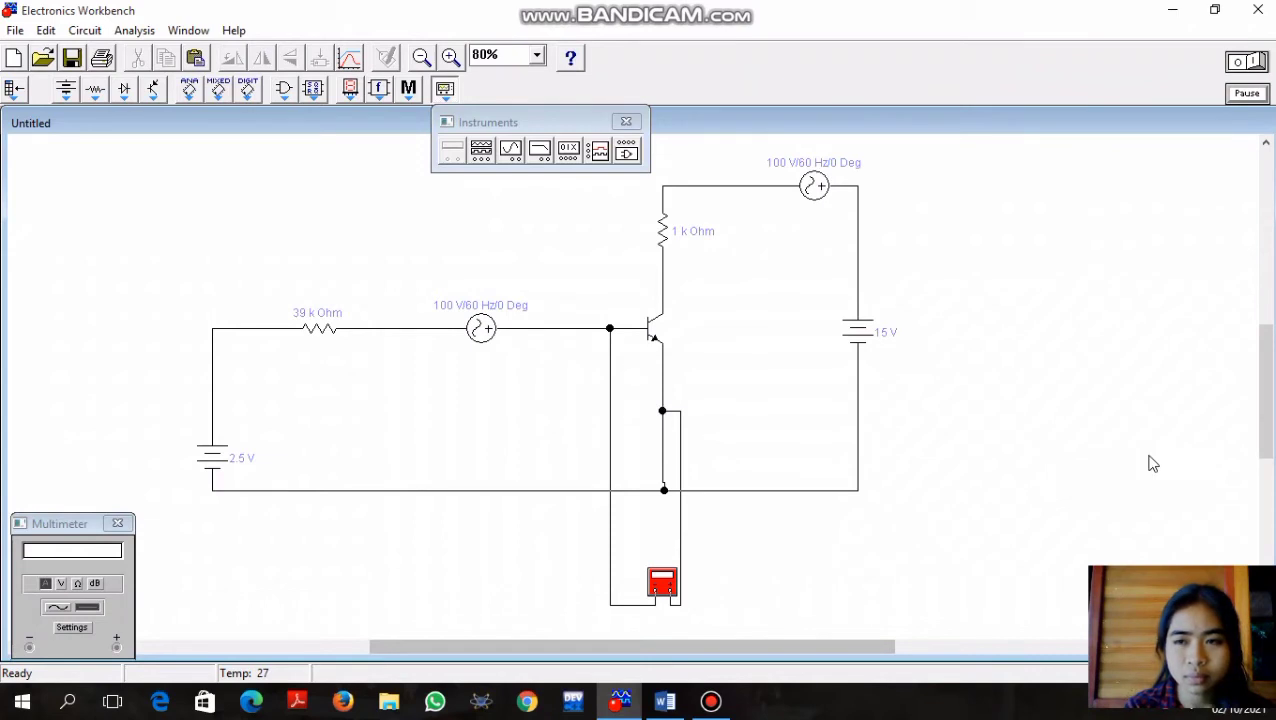
click(1258, 64)
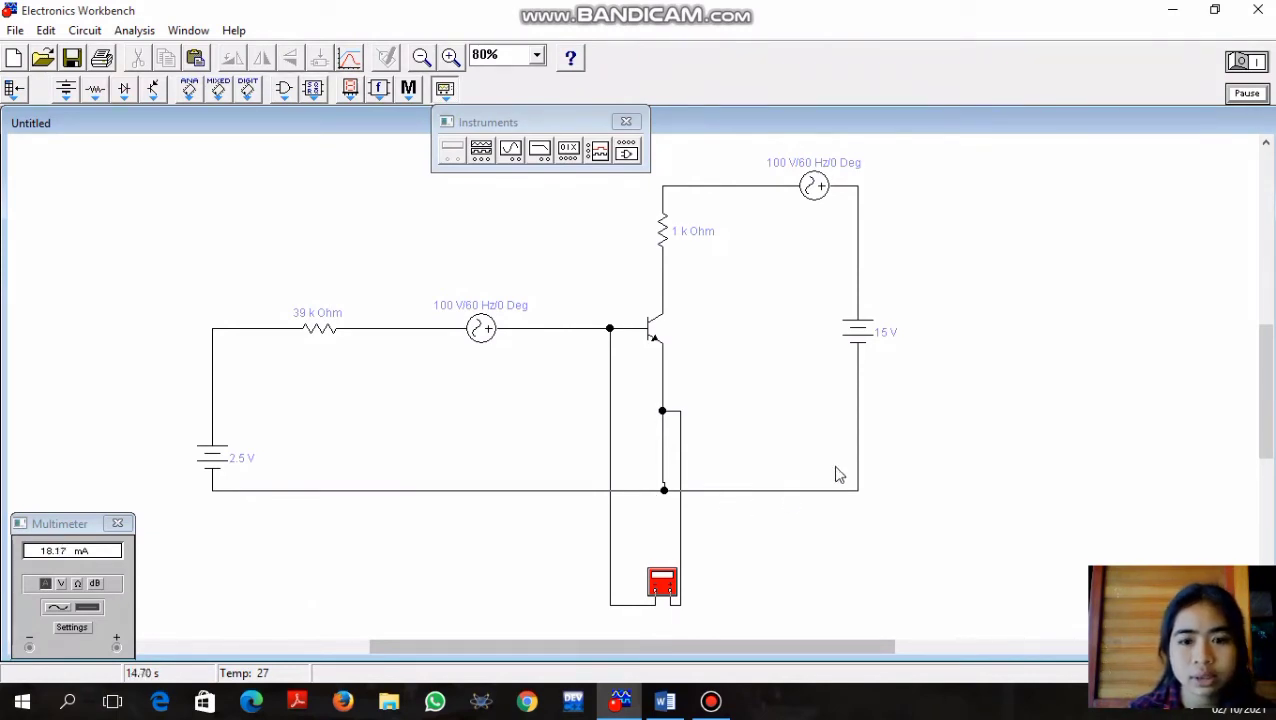
Check question 3 in the Word module, and set the collector-side battery to 18 V in Electronics Workbench
click(665, 701)
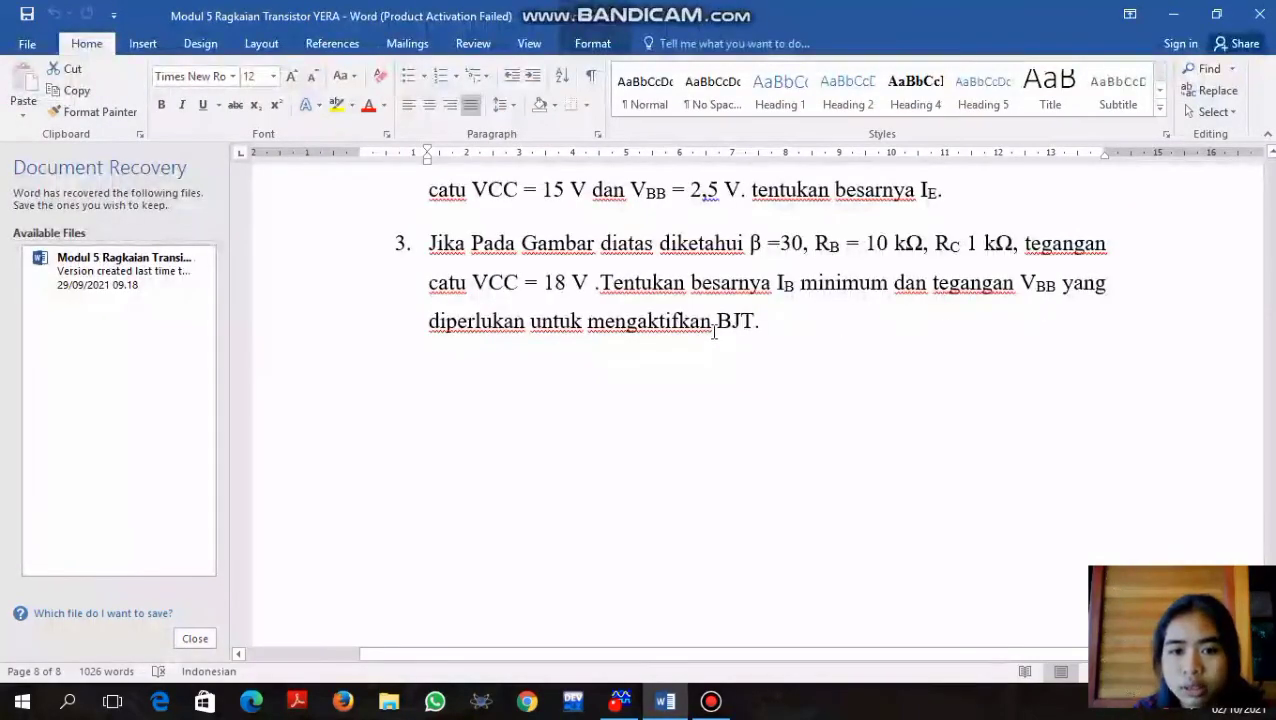
click(603, 688)
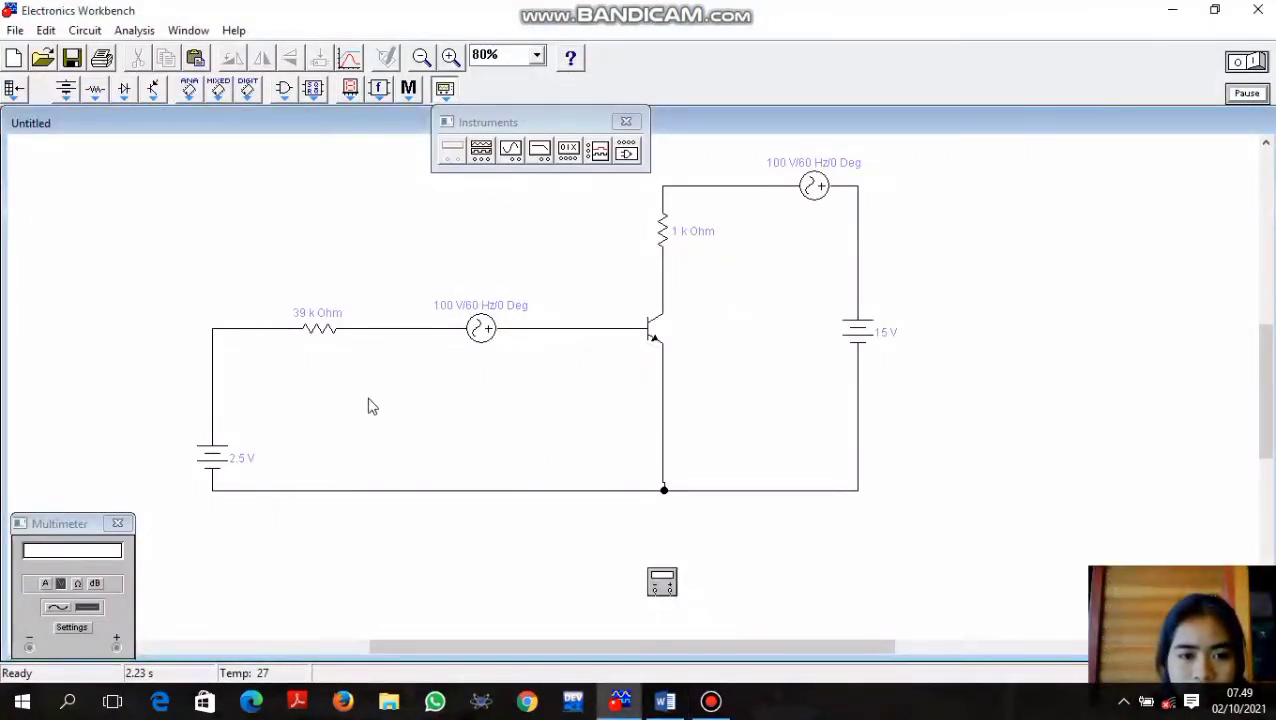
double_click(857, 333)
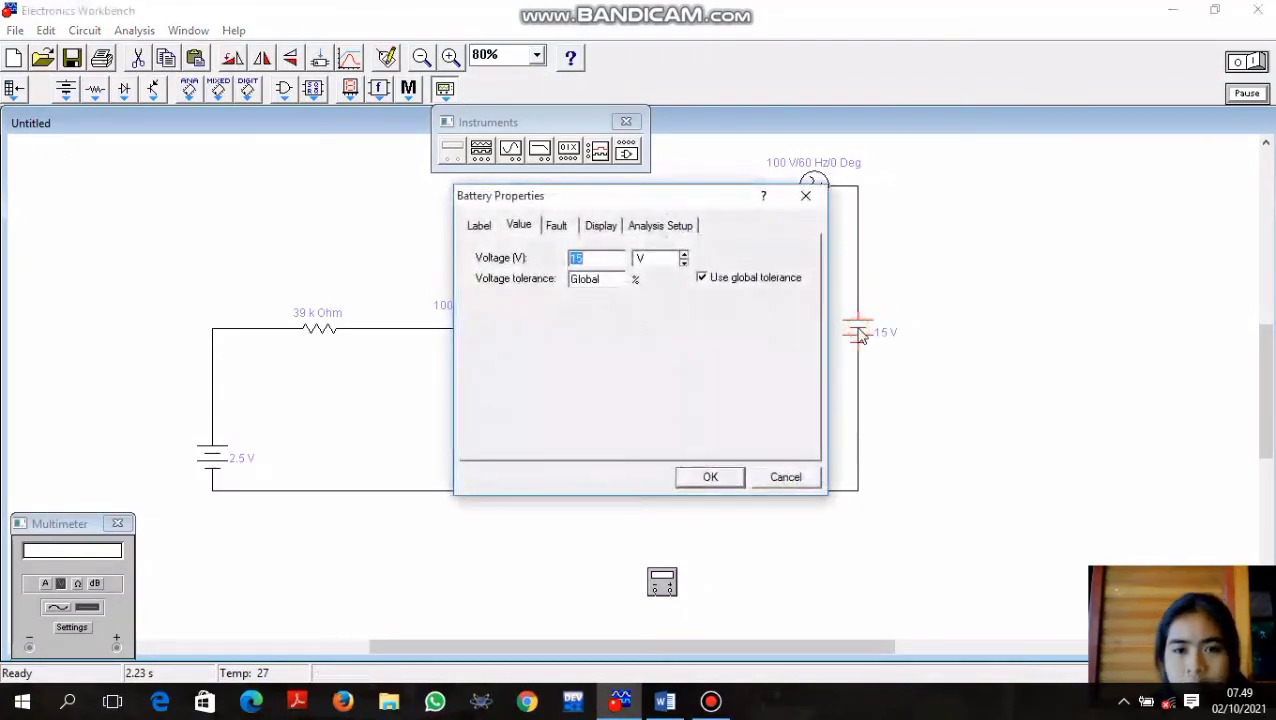
text(1)
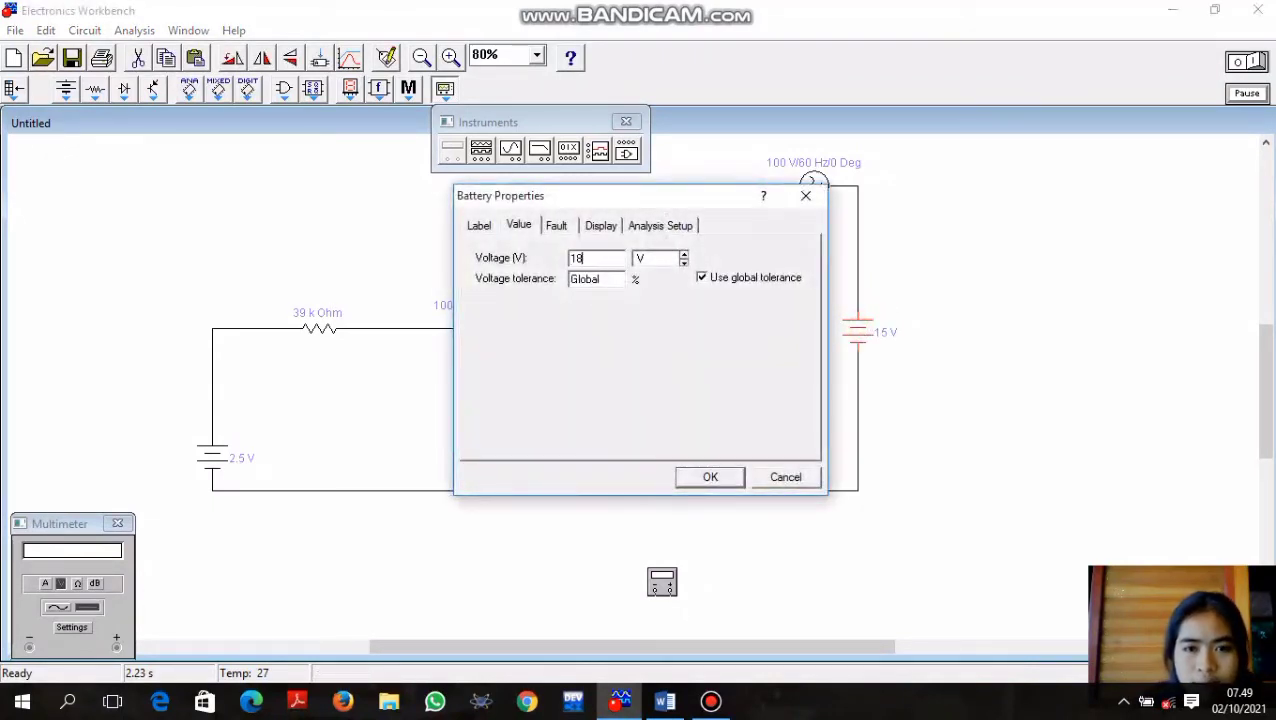
text(8)
key(Return)
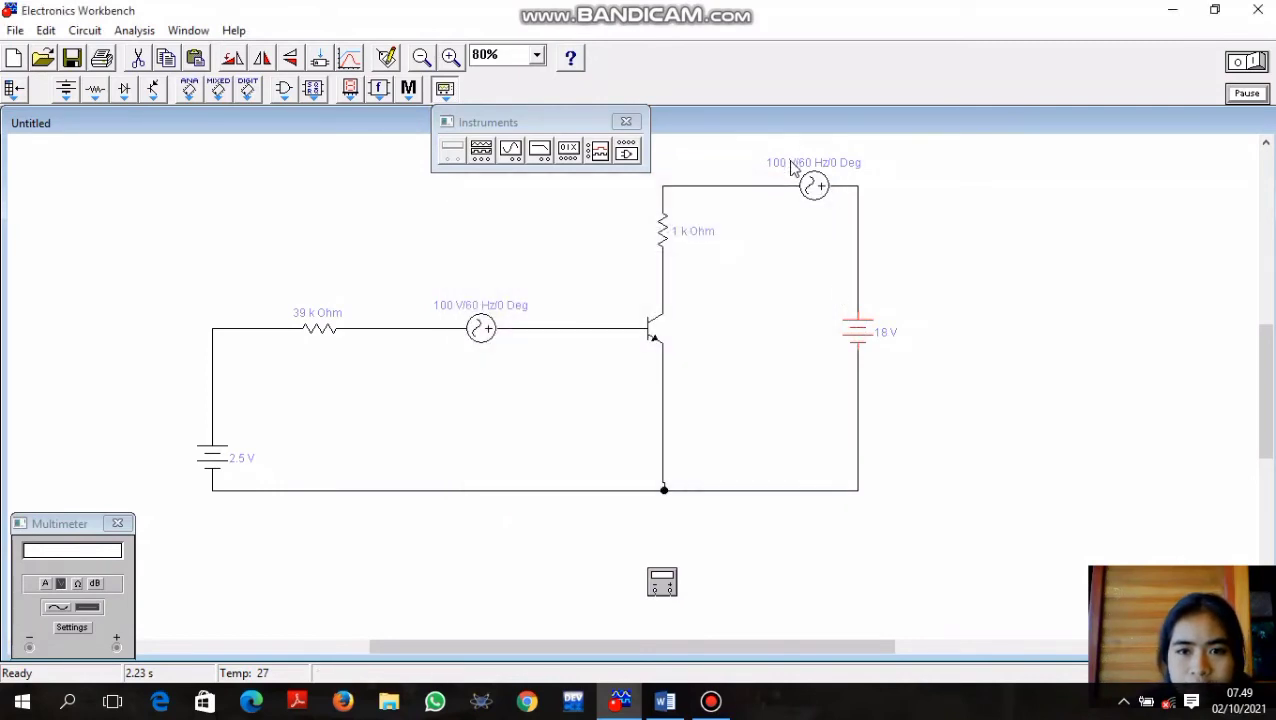
Set the voltage of both AC sources, on the collector and base sides, to 30 V
double_click(812, 184)
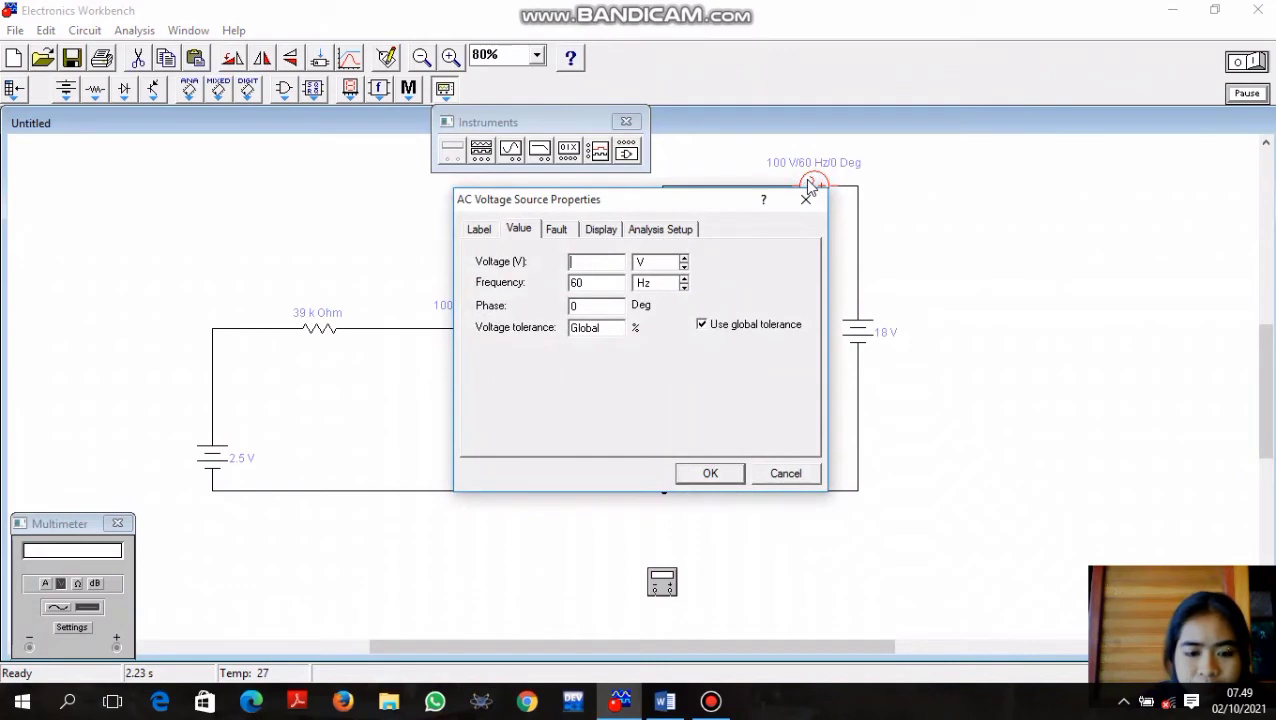
text(30)
key(Return)
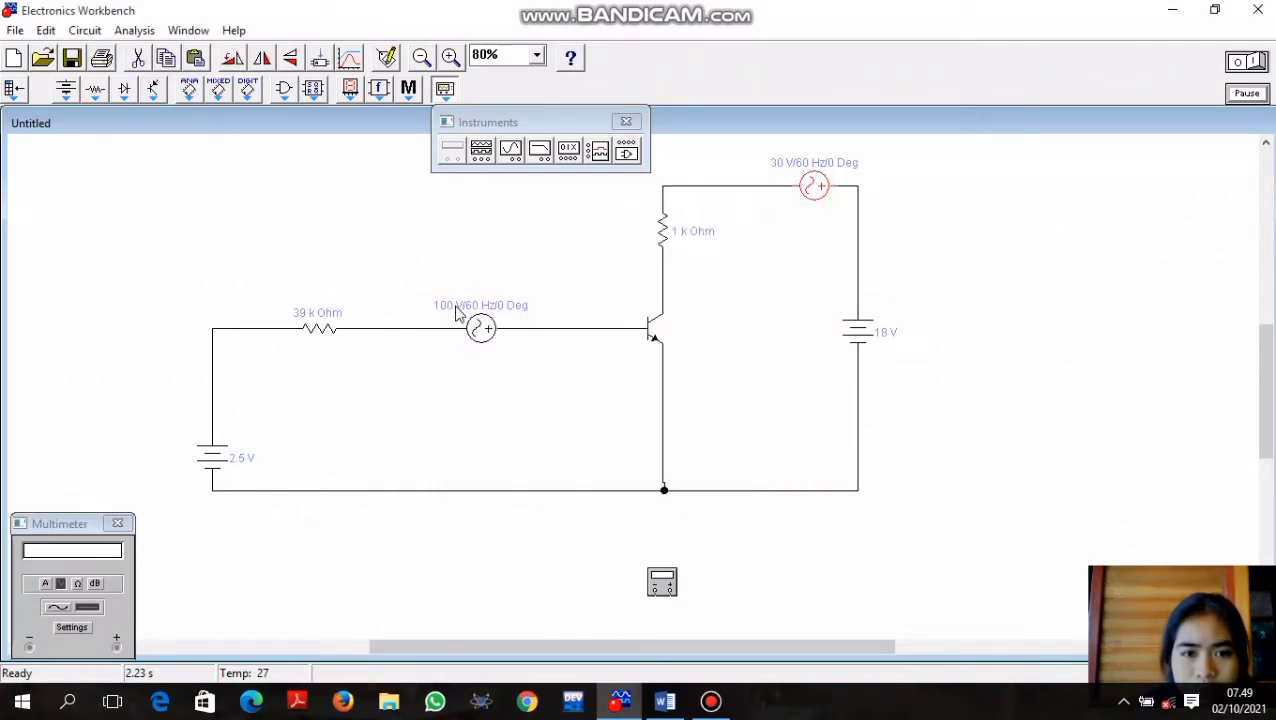
double_click(480, 327)
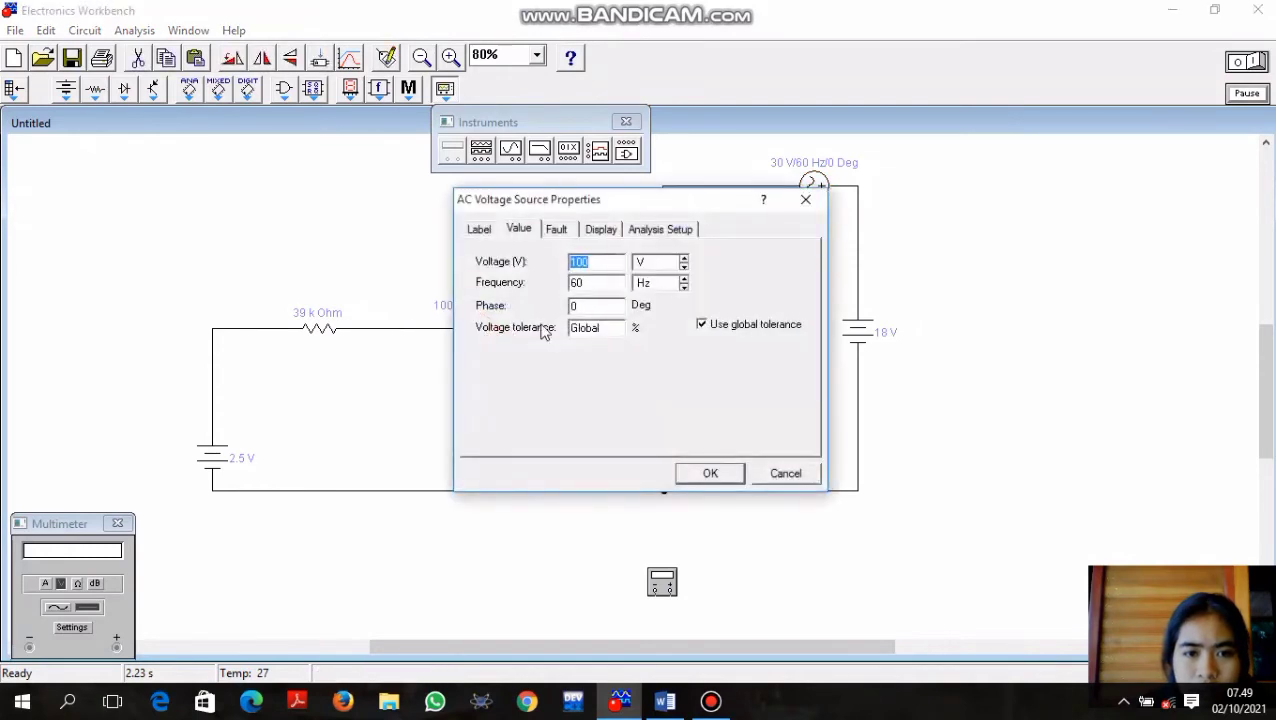
key(Return)
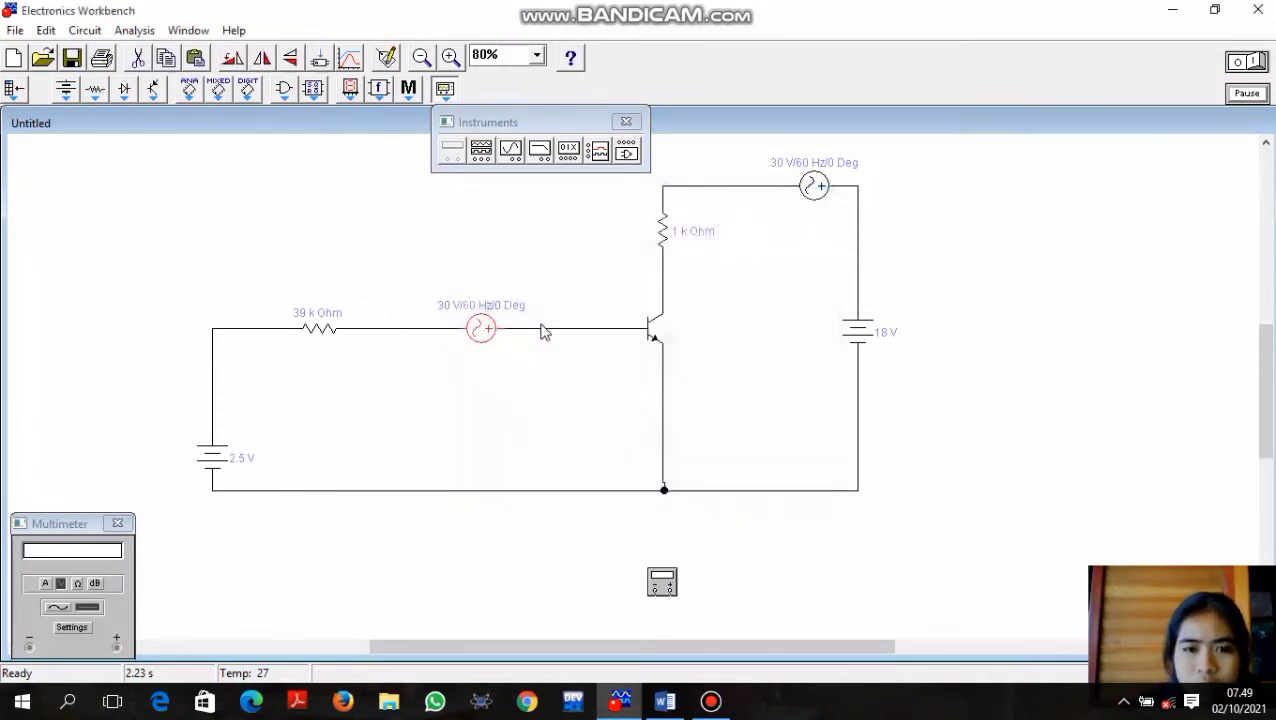
Set the base resistor to 10 kΩ, and recheck question 3 in the Word module before returning to Electronics Workbench
double_click(313, 324)
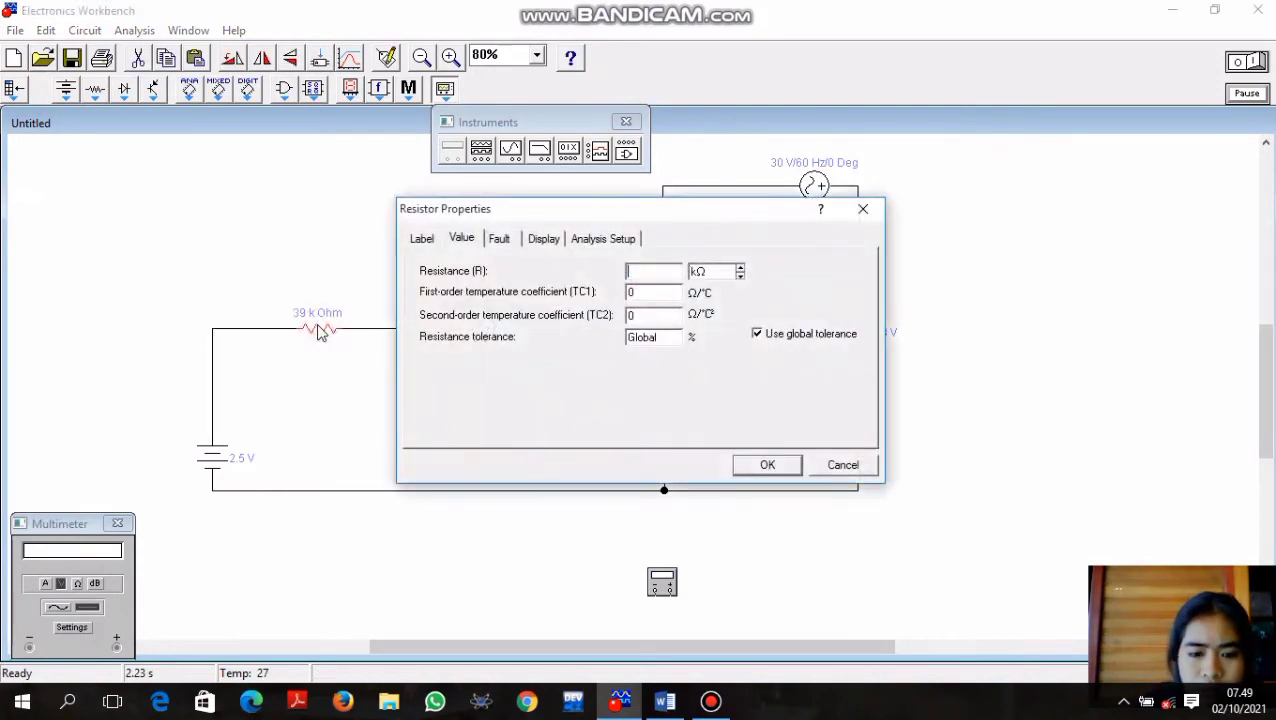
key(Return)
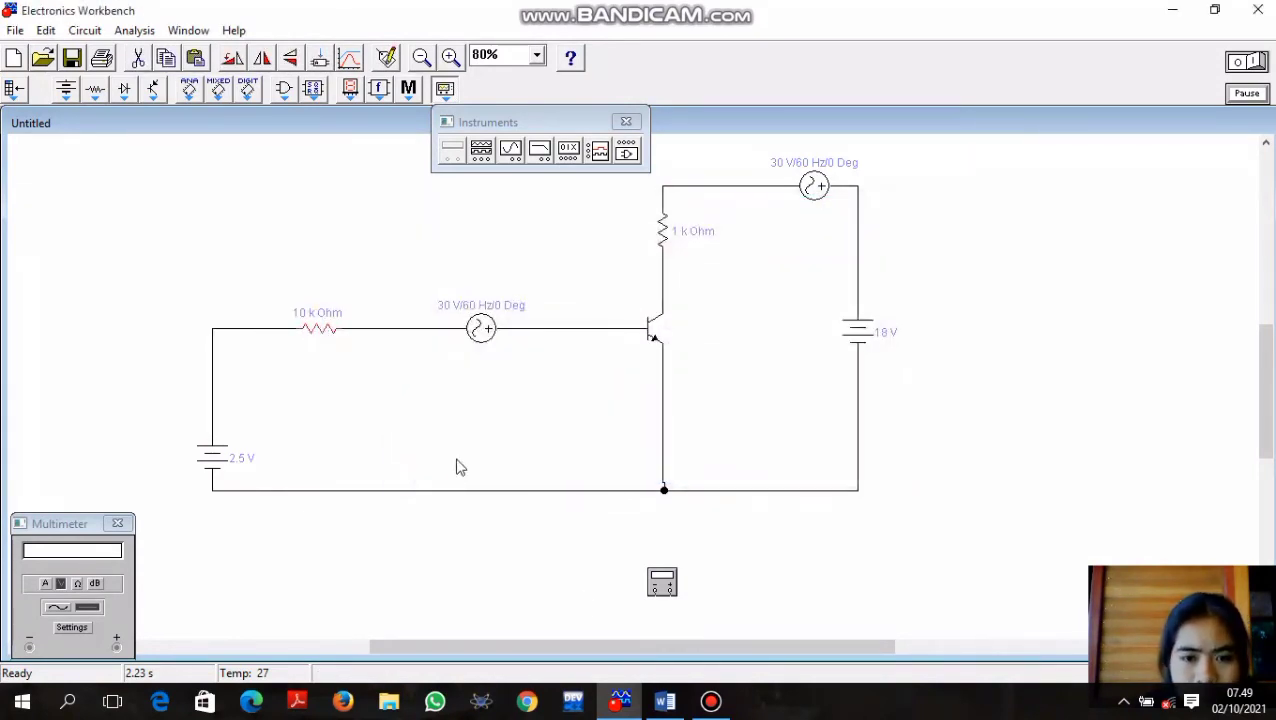
mouse_move(668, 706)
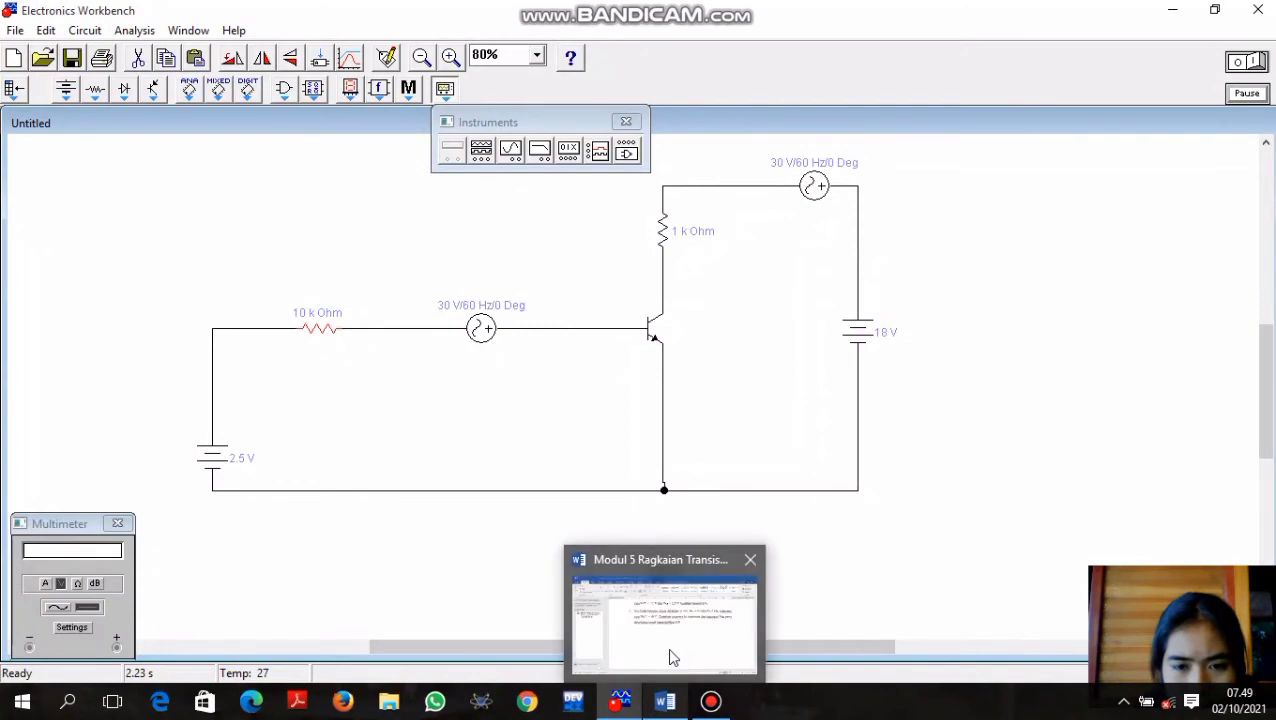
click(672, 655)
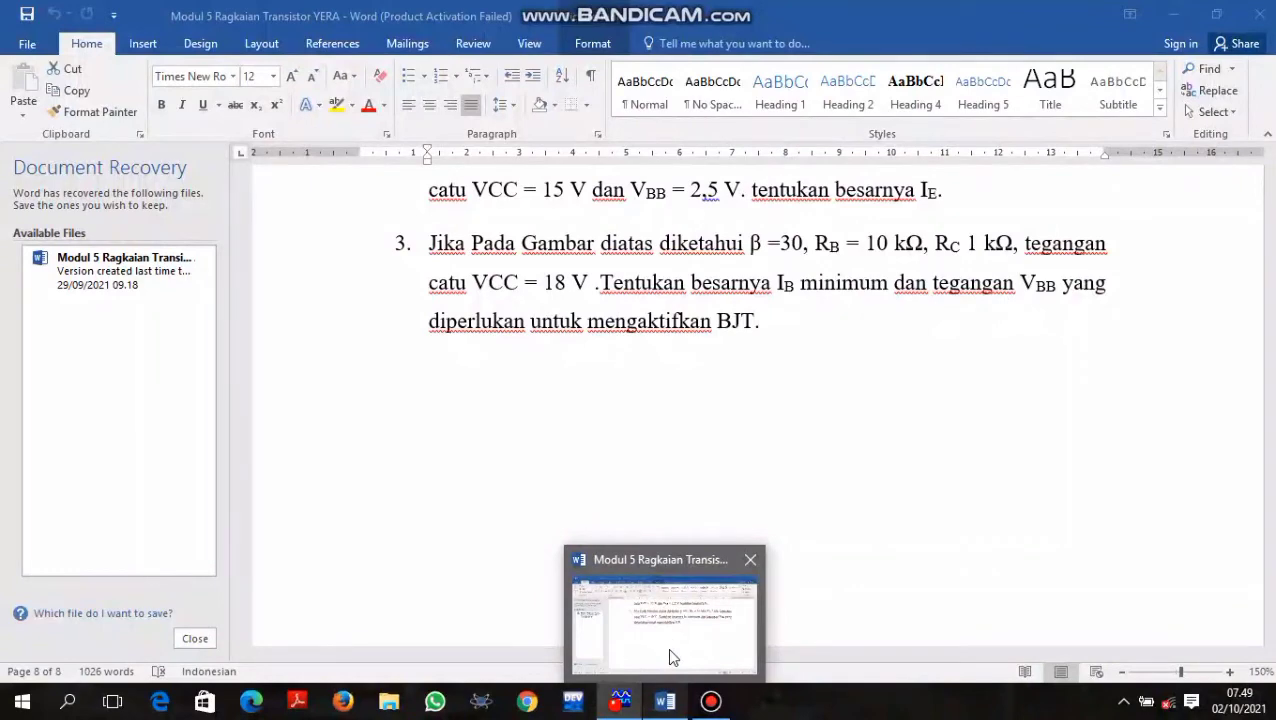
click(666, 701)
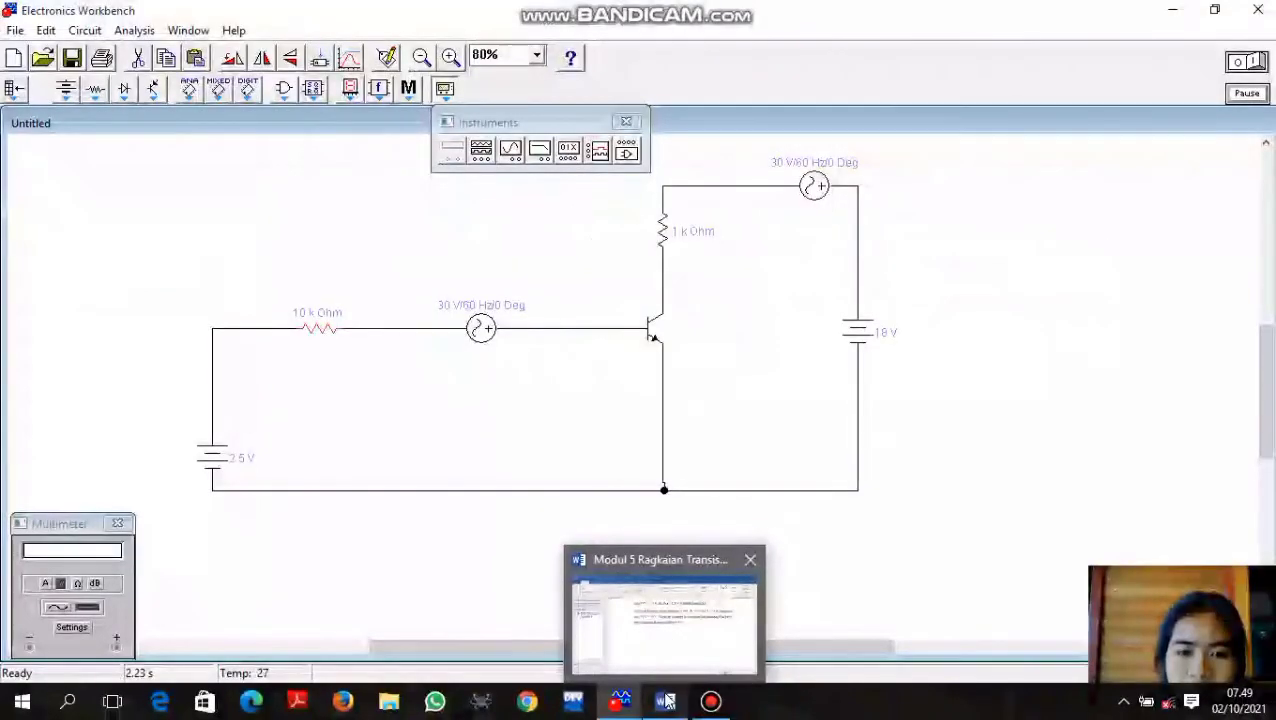
click(666, 701)
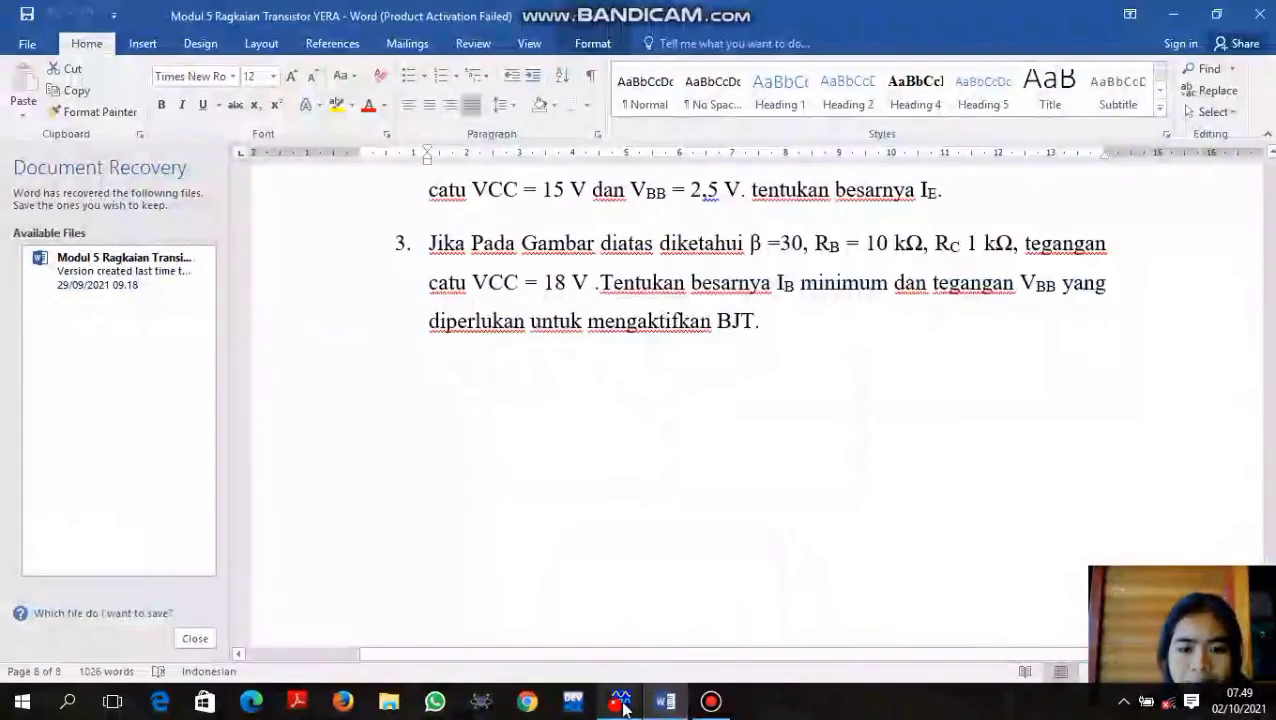
click(612, 648)
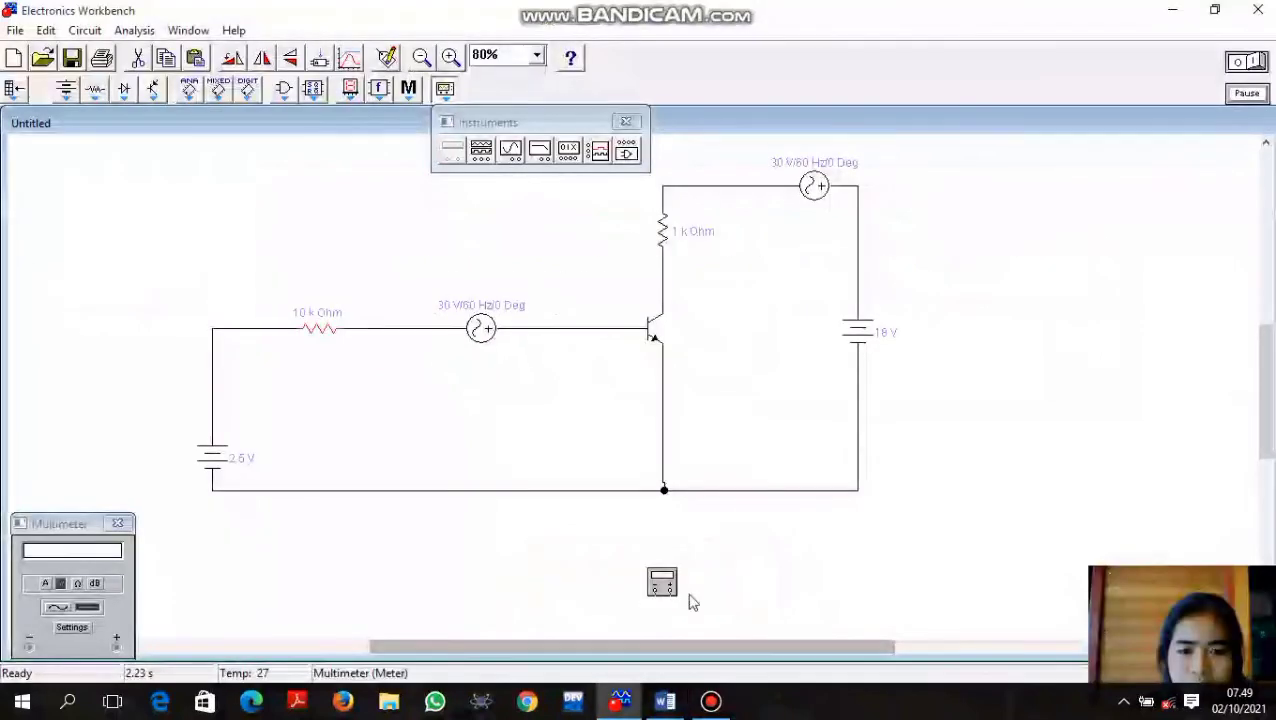
Move the multimeter left along the area below the bottom wire, to beneath the base-side AC source
drag(662, 584, 528, 580)
click(626, 562)
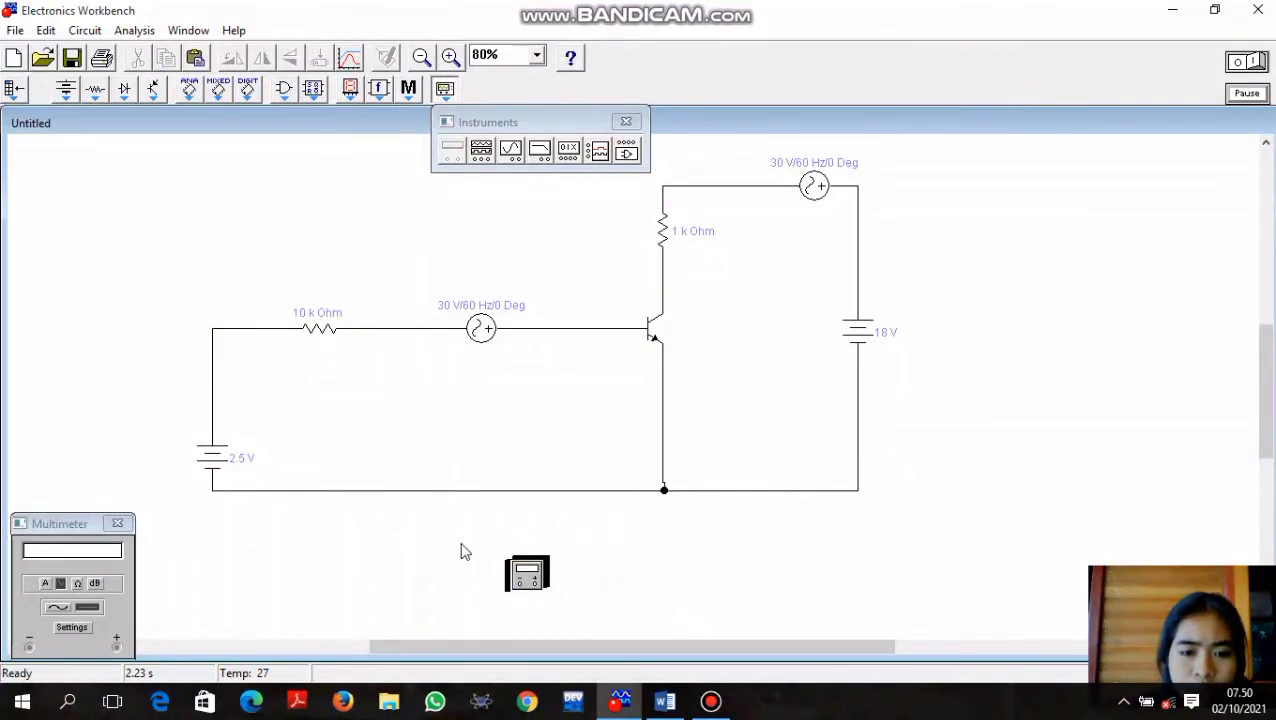
drag(457, 539, 667, 632)
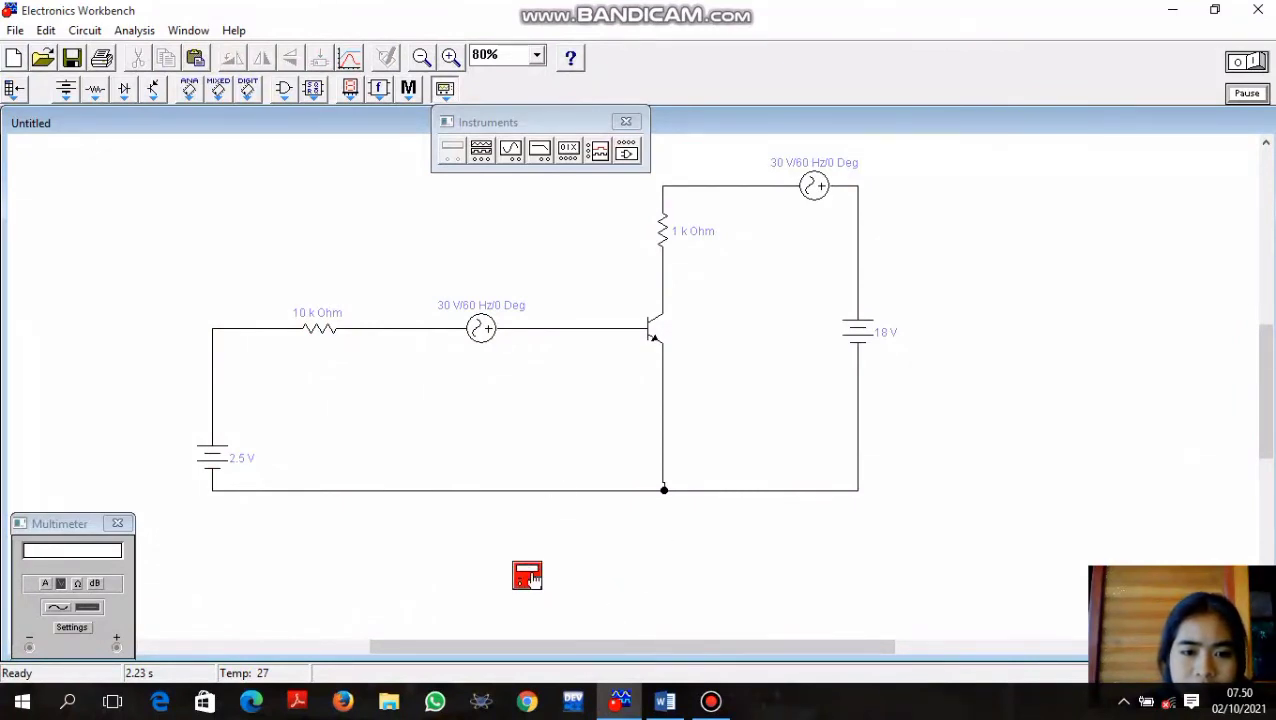
drag(540, 590, 495, 580)
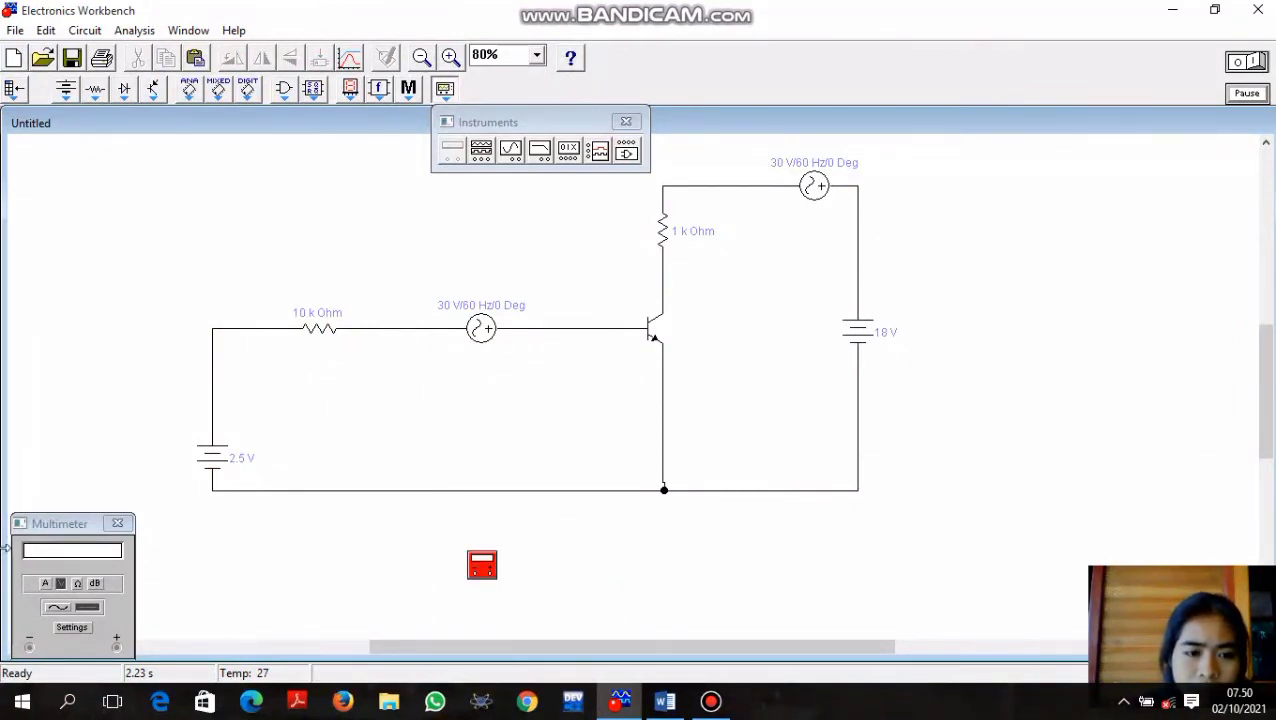
Switch the multimeter to current measurement and set its ammeter resistance to 10 Ω
click(45, 584)
click(72, 627)
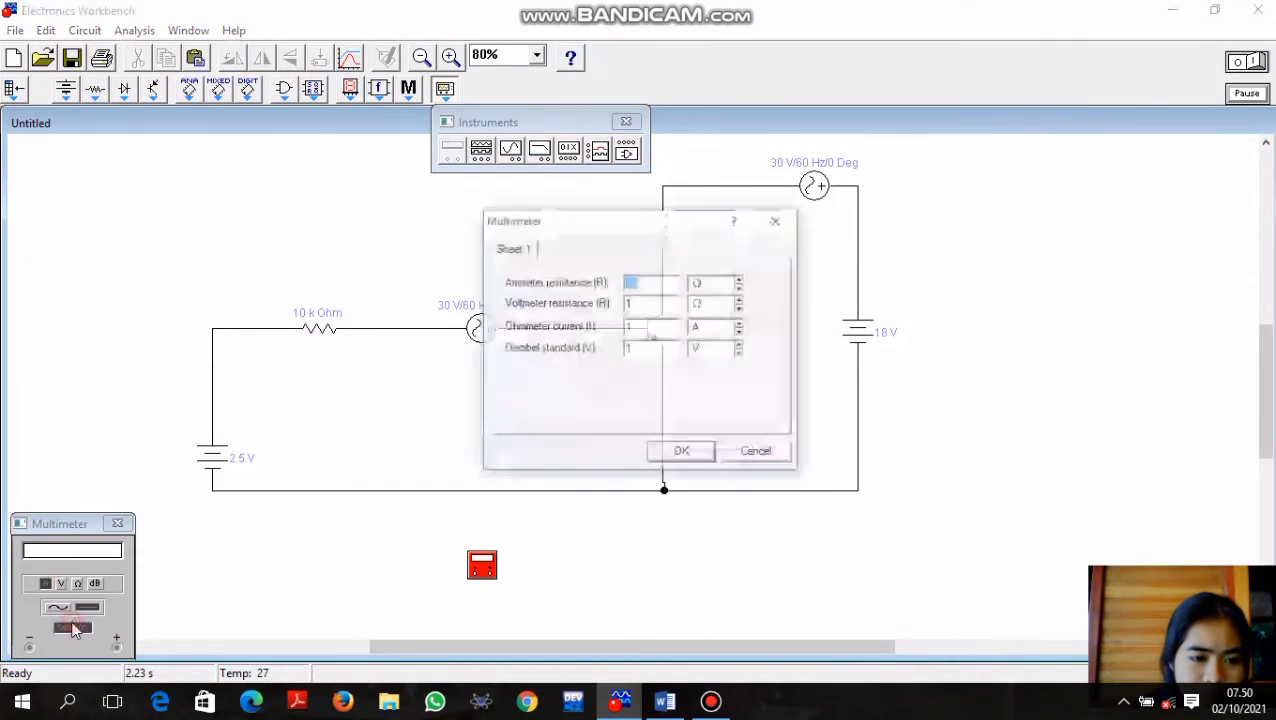
text(39)
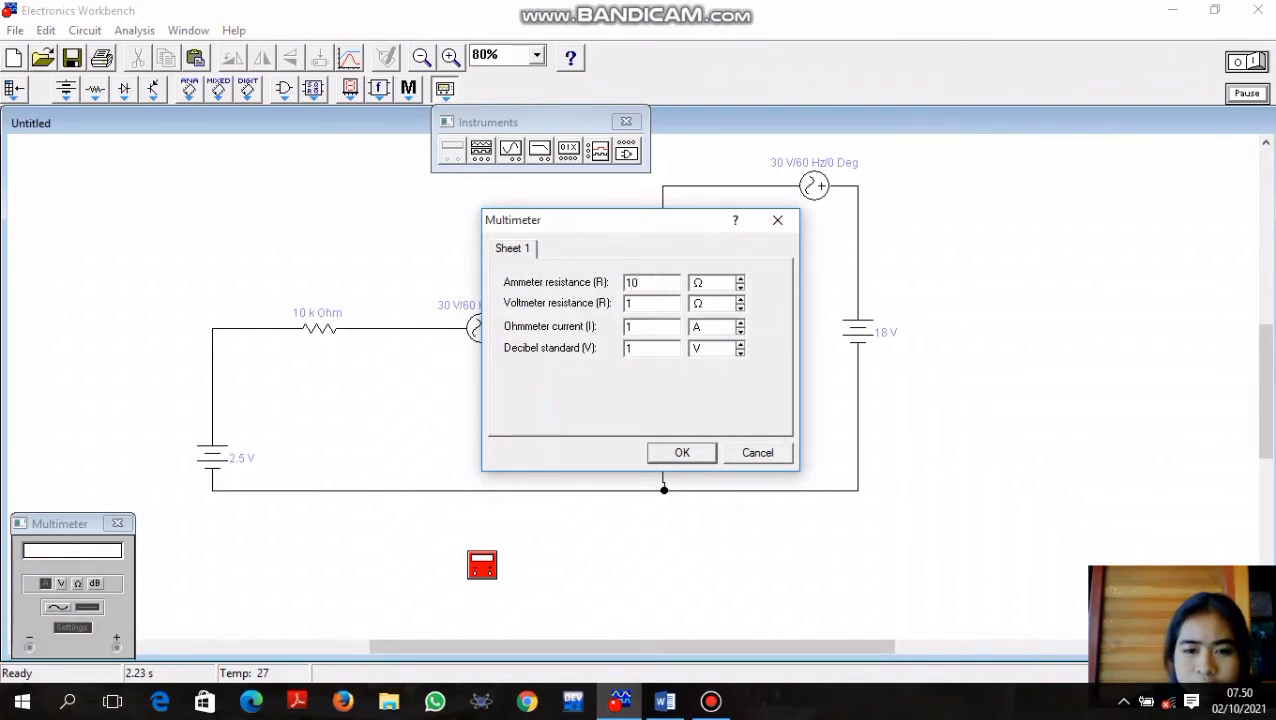
key(Return)
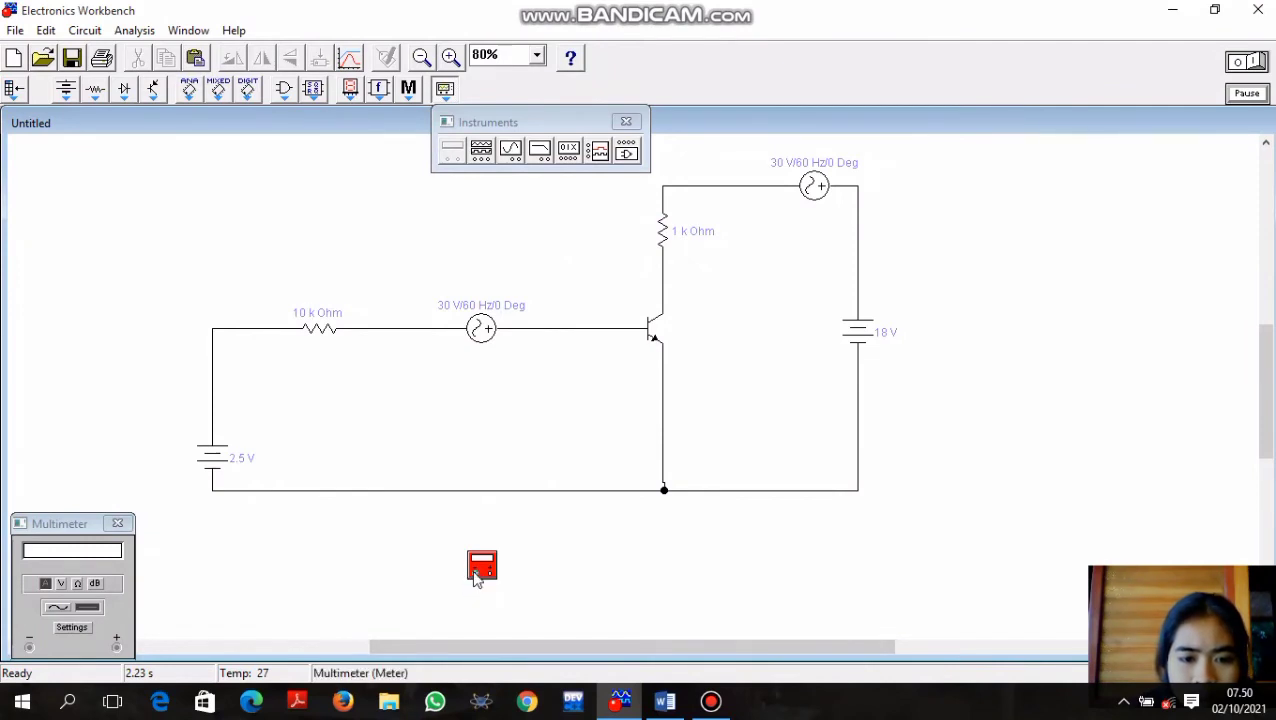
Wire the multimeter across the base-side AC source, negative terminal on the transistor side, and run and stop the simulation to measure the current
drag(466, 567, 533, 329)
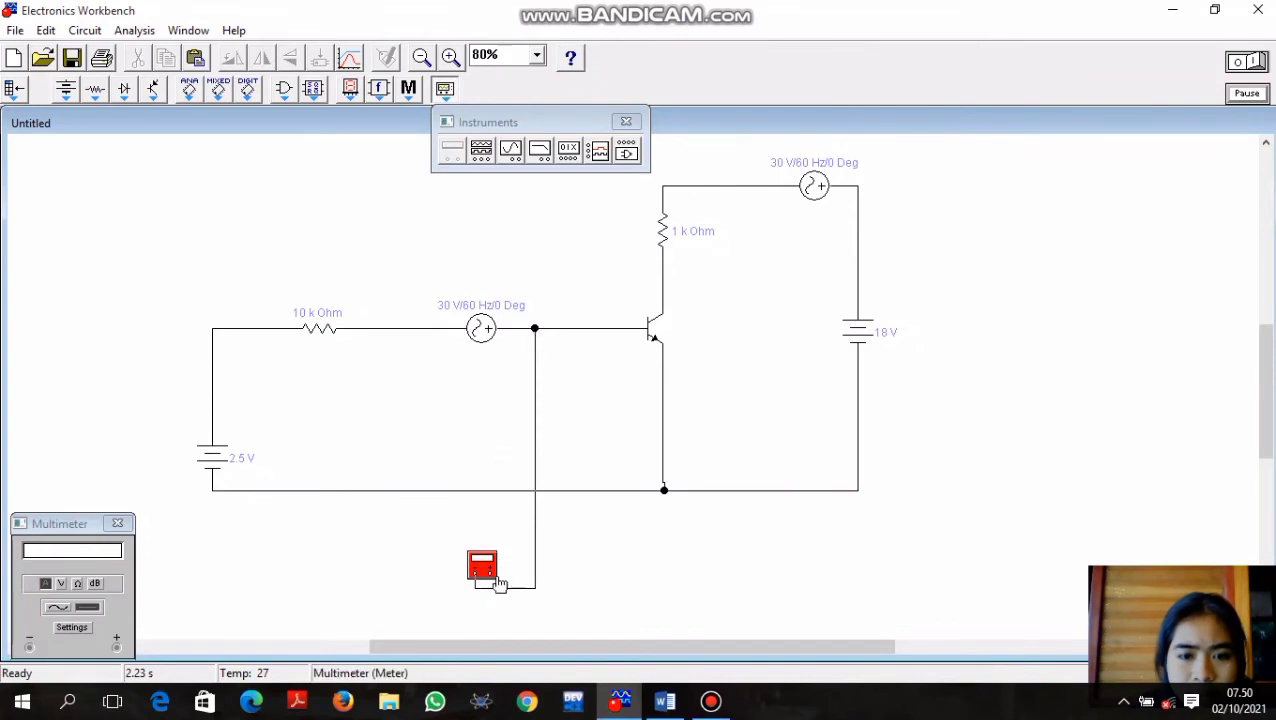
drag(490, 578, 431, 329)
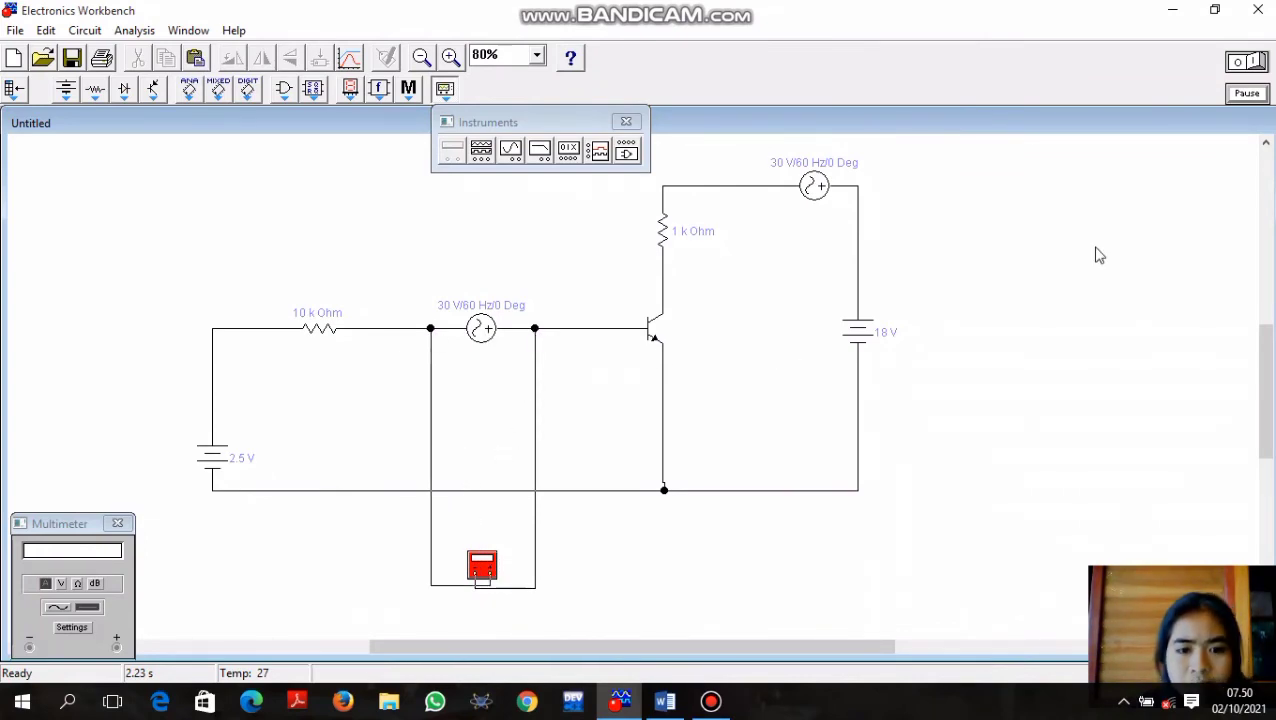
click(1254, 66)
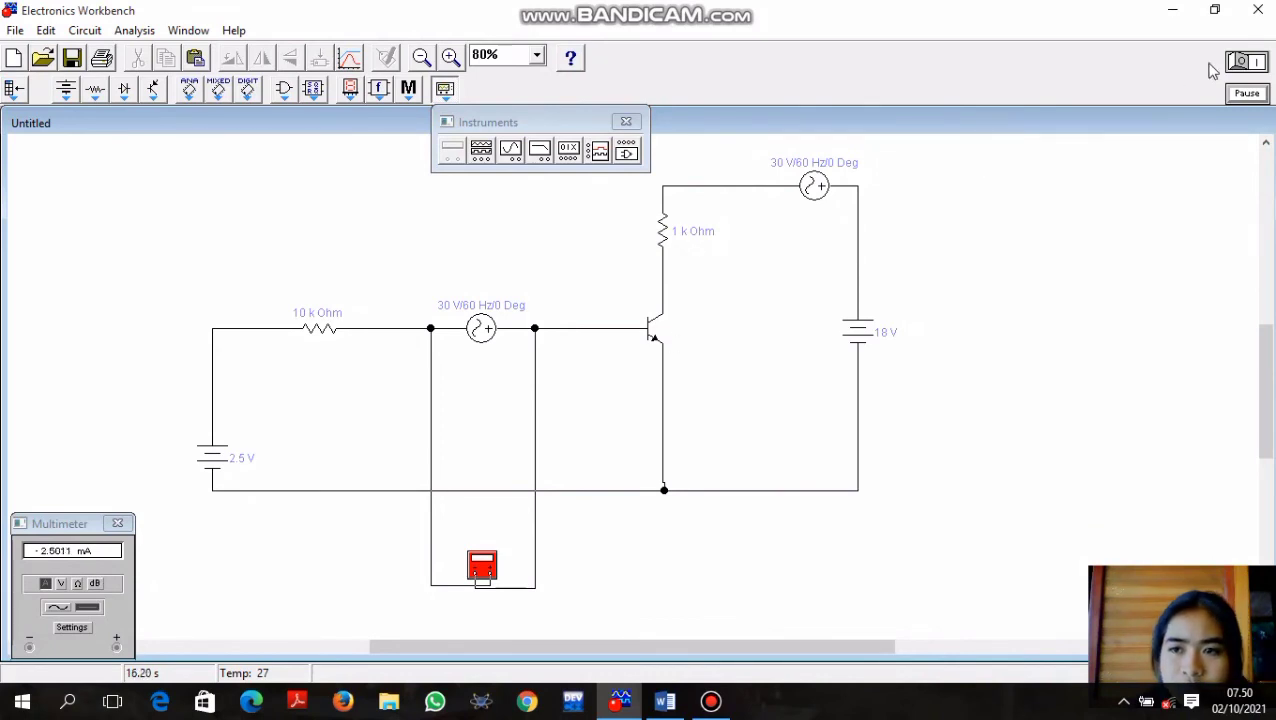
click(1238, 62)
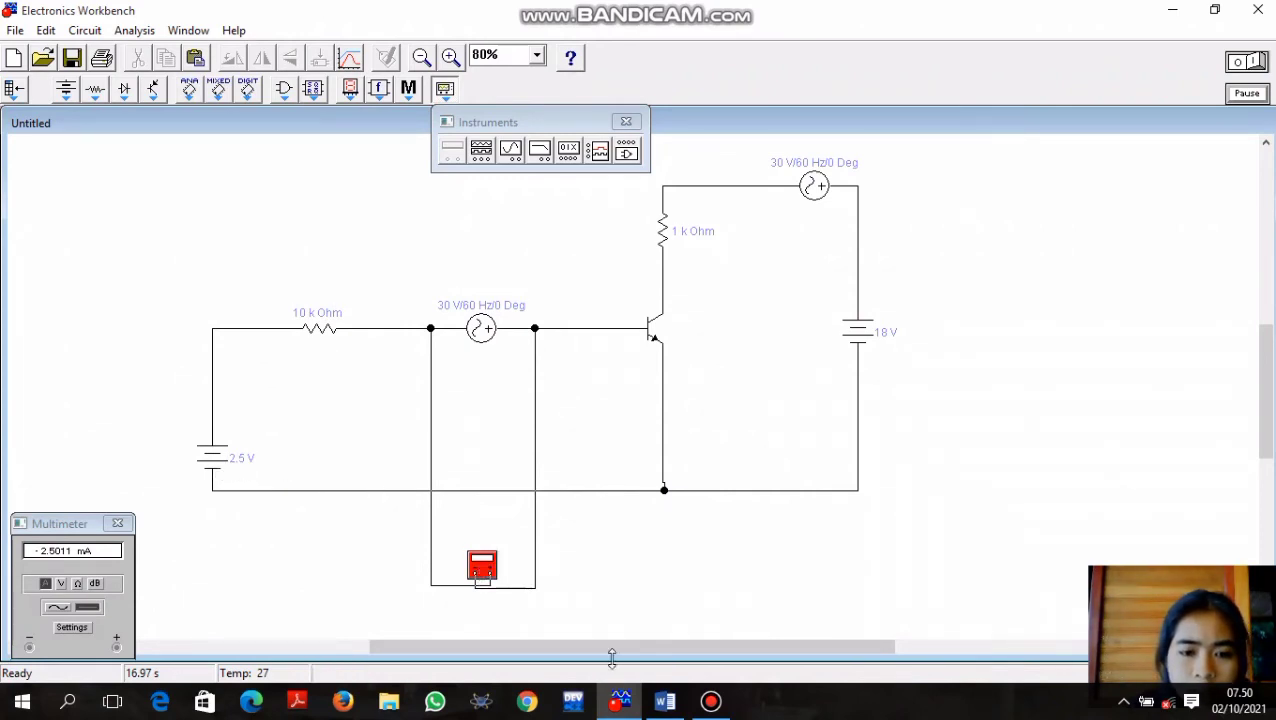
mouse_move(668, 706)
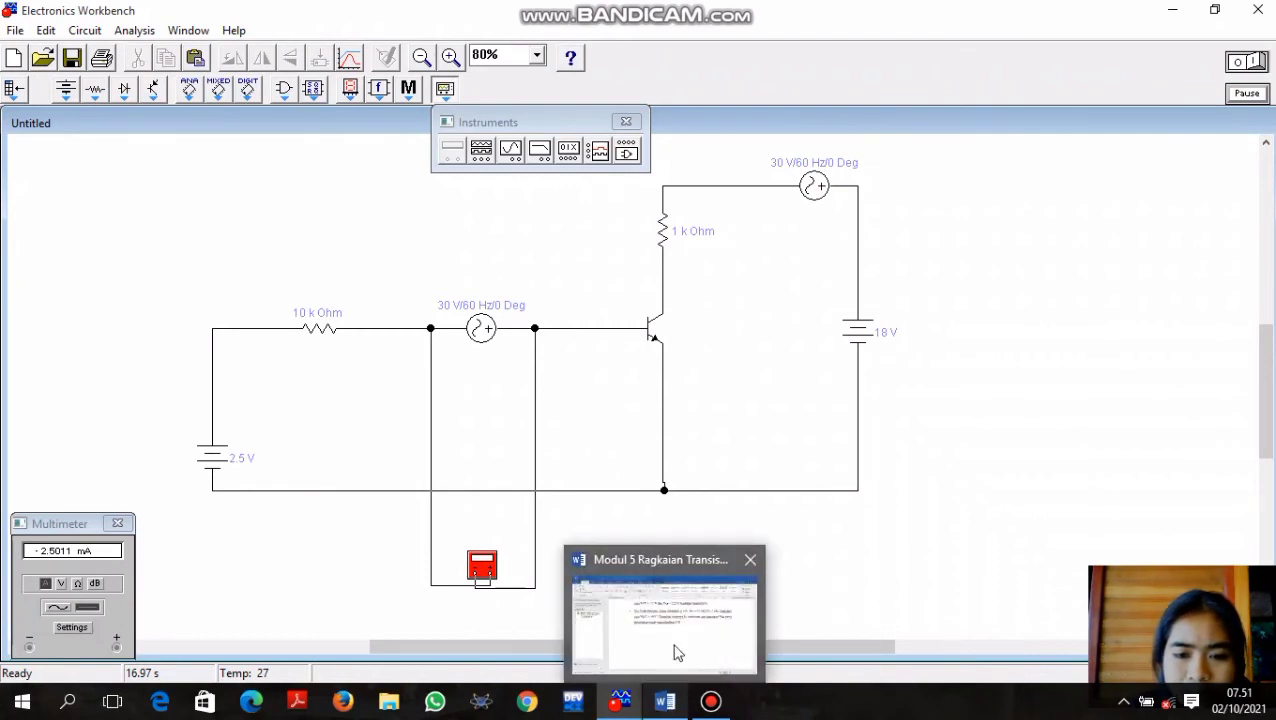
mouse_move(675, 652)
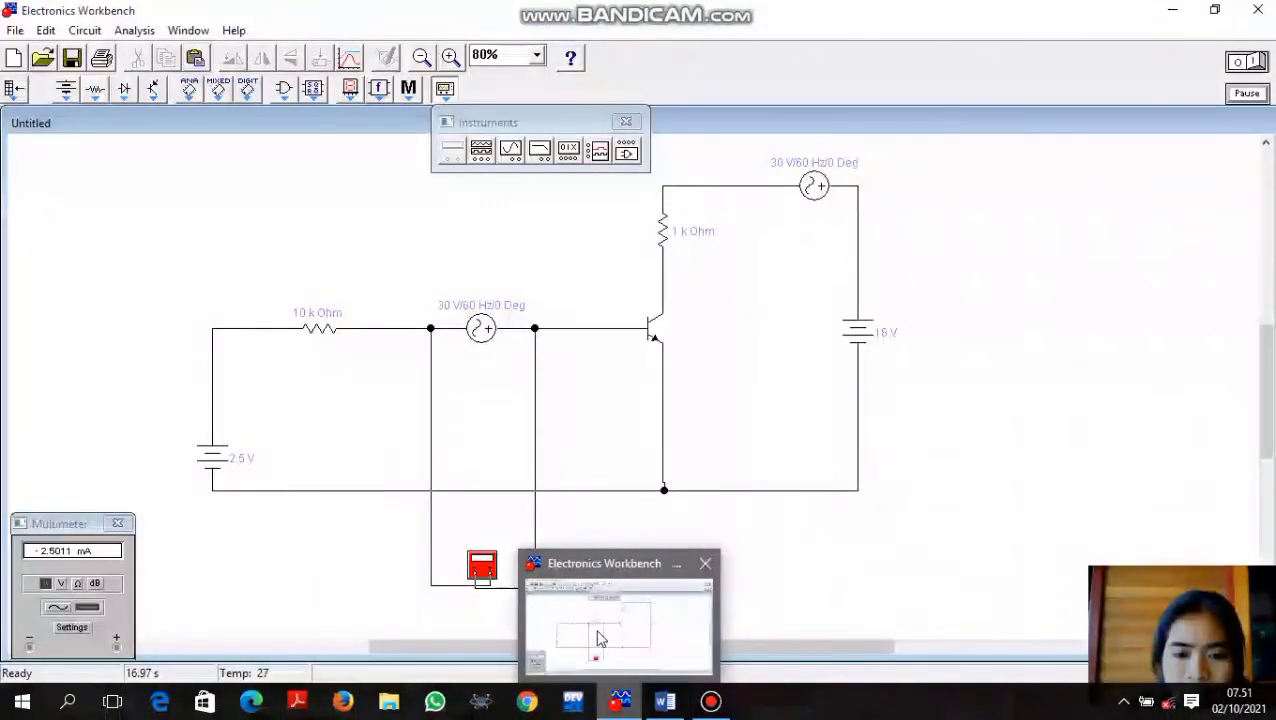
Switch the multimeter to voltage measurement and delete both wires connecting it across the base-side AC source
click(60, 585)
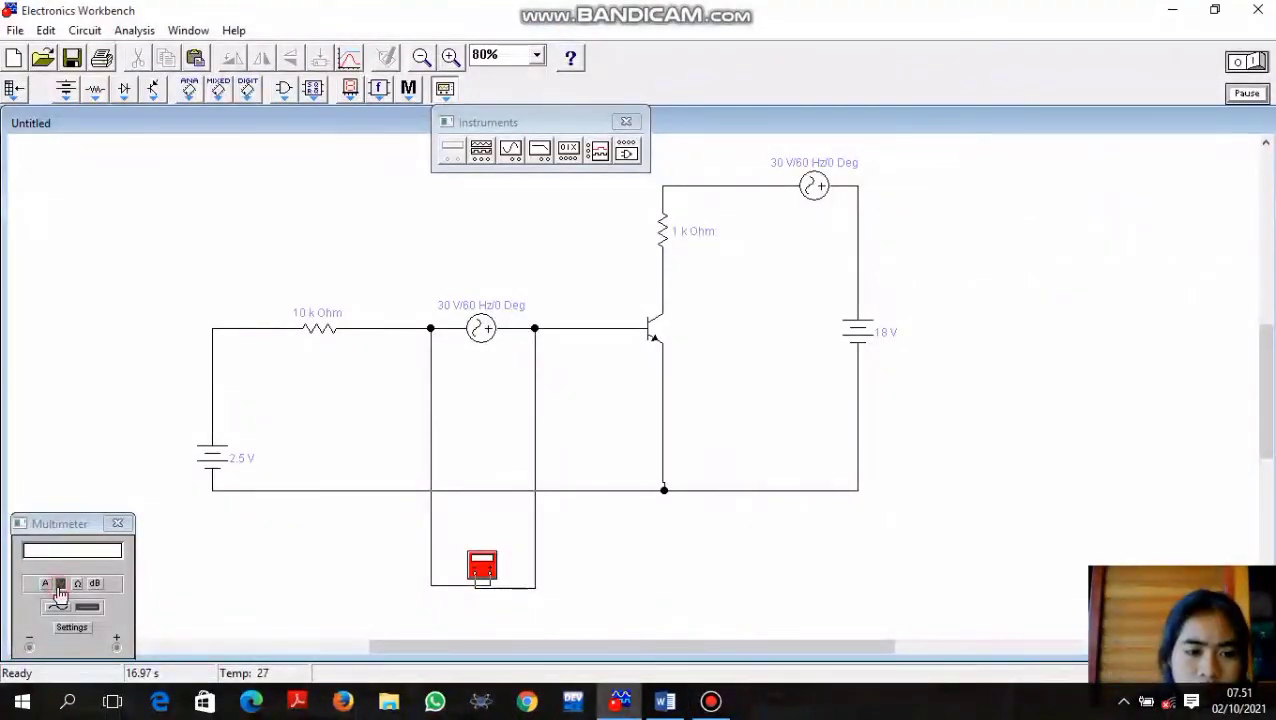
double_click(431, 356)
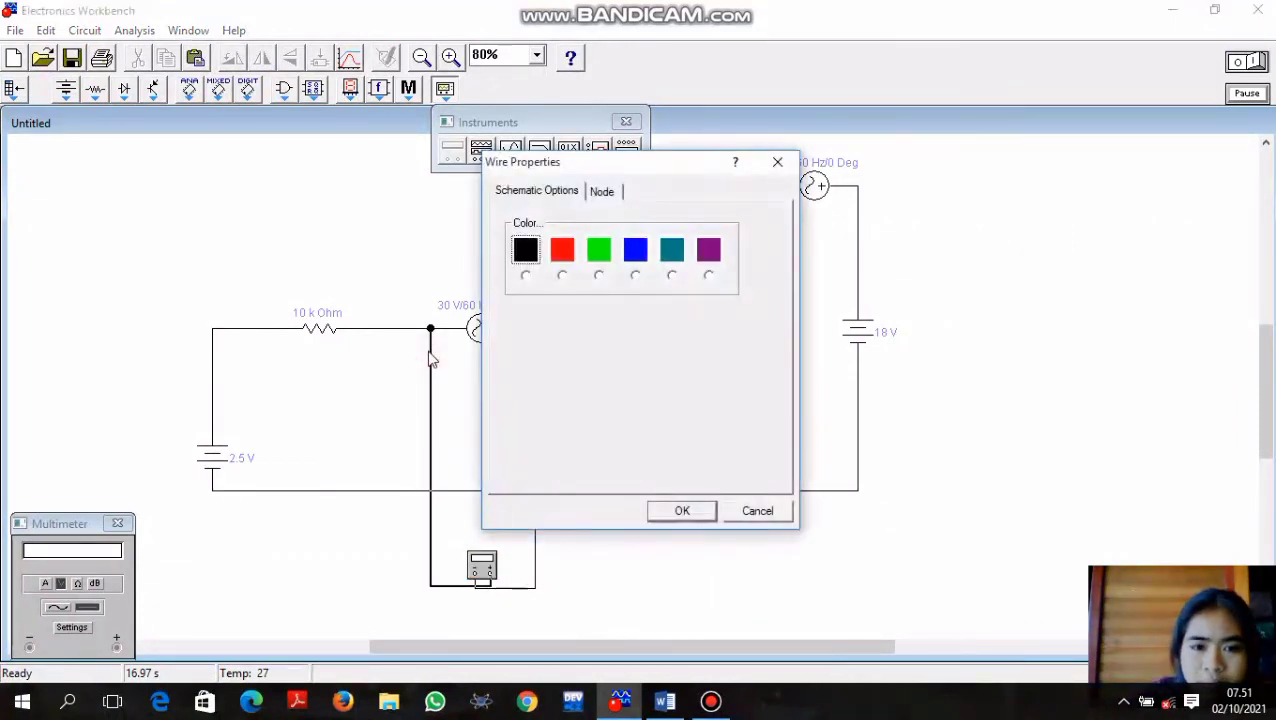
click(777, 161)
click(430, 394)
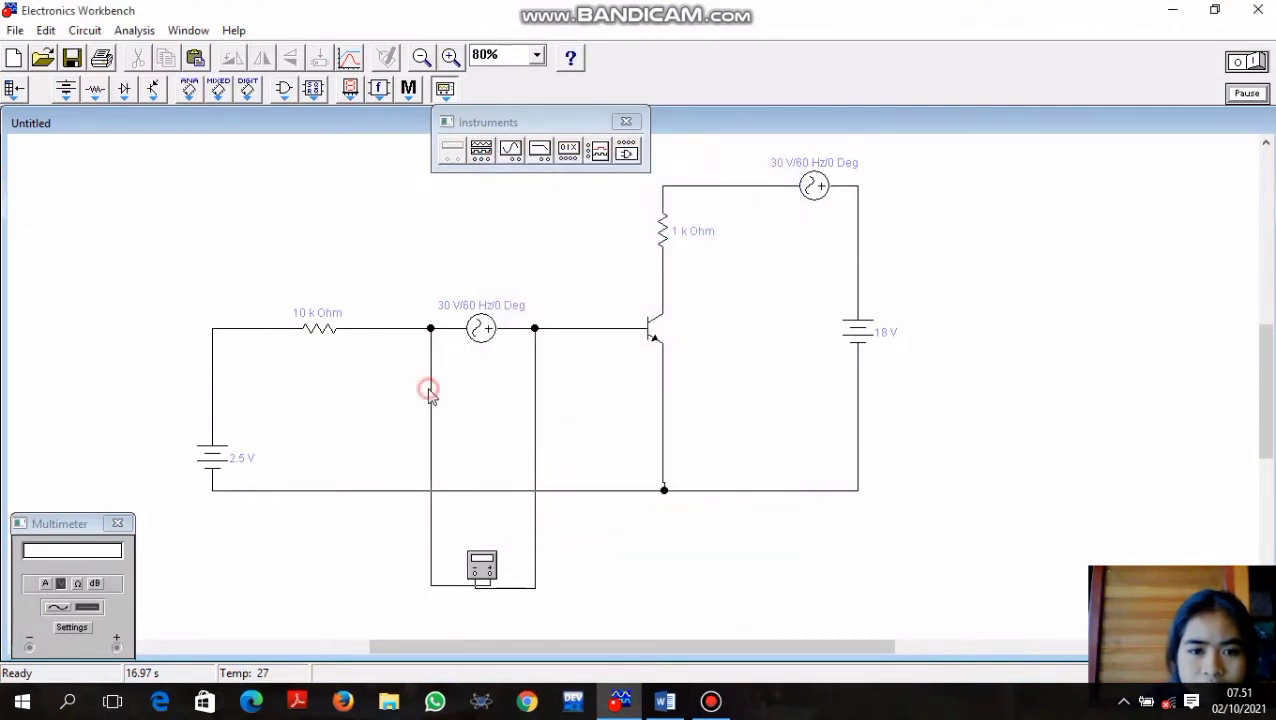
key(Delete)
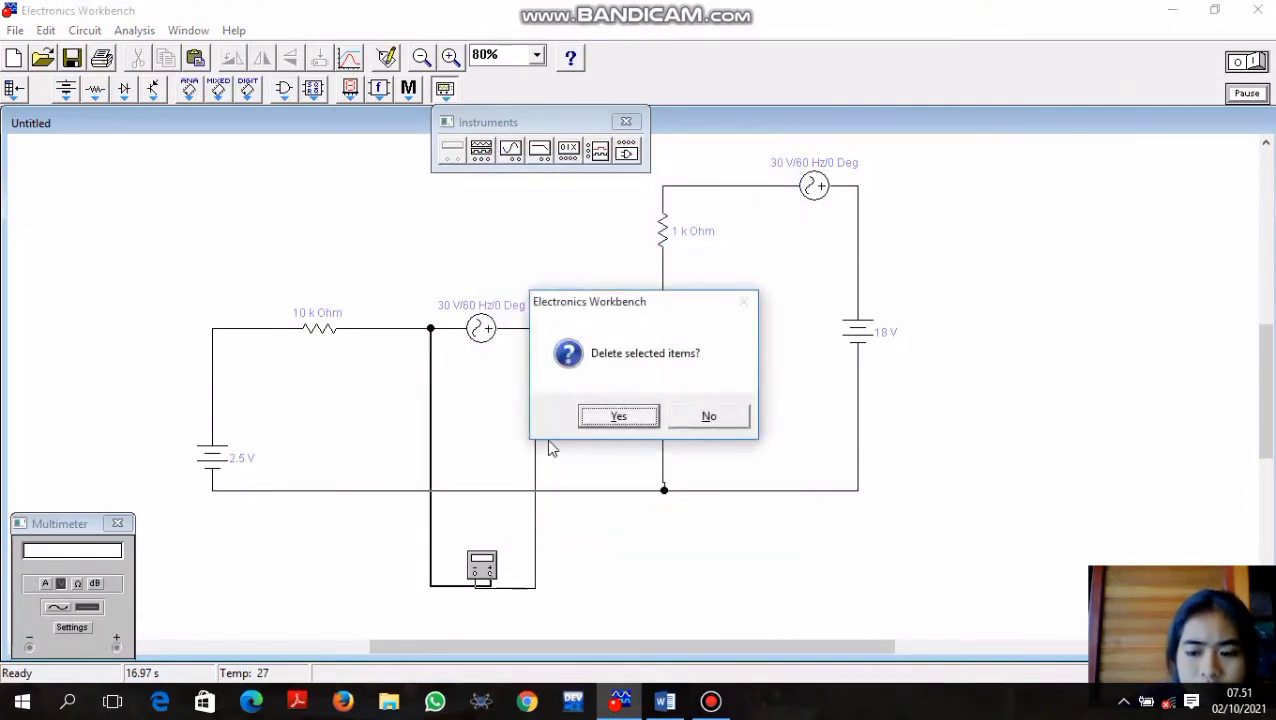
key(Return)
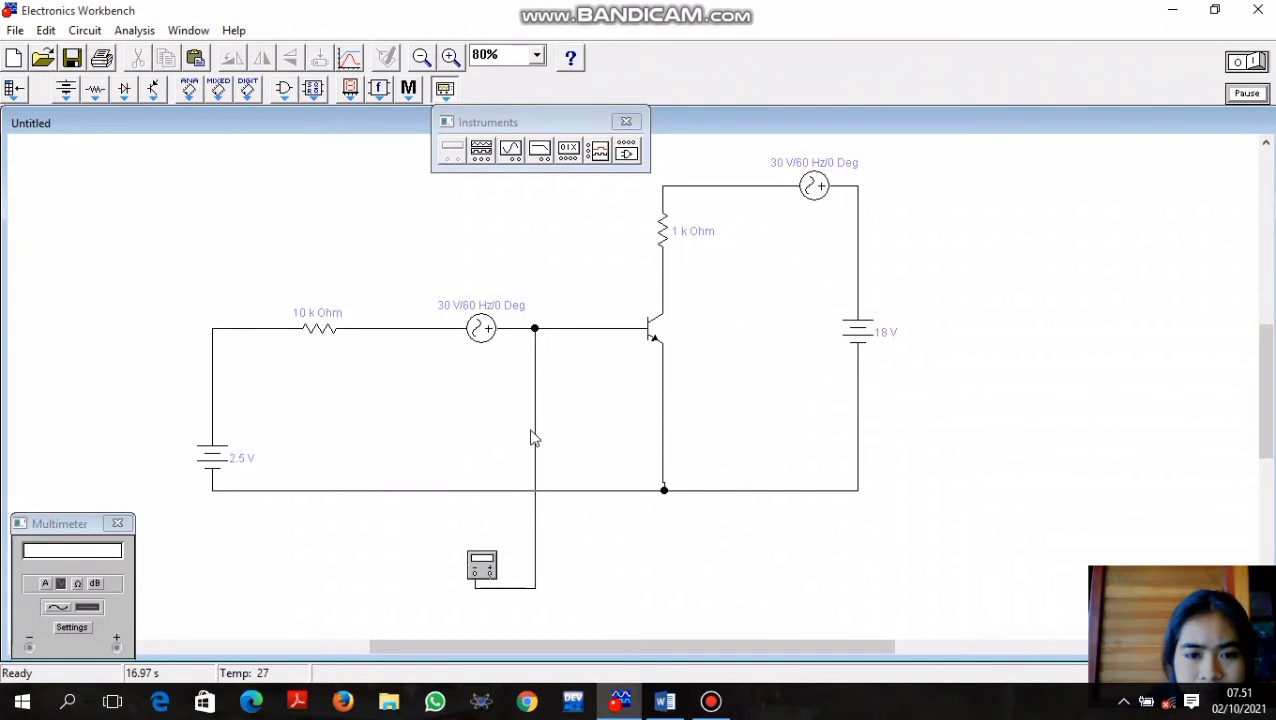
click(536, 437)
key(Delete)
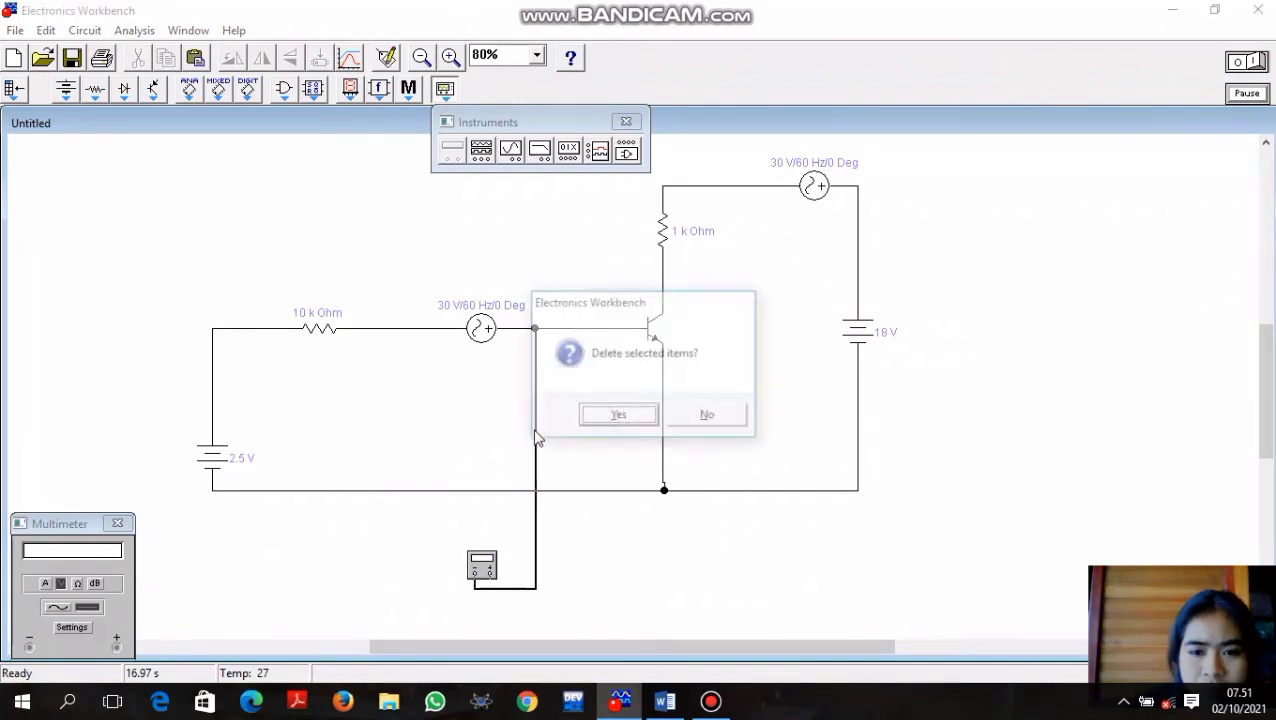
key(Return)
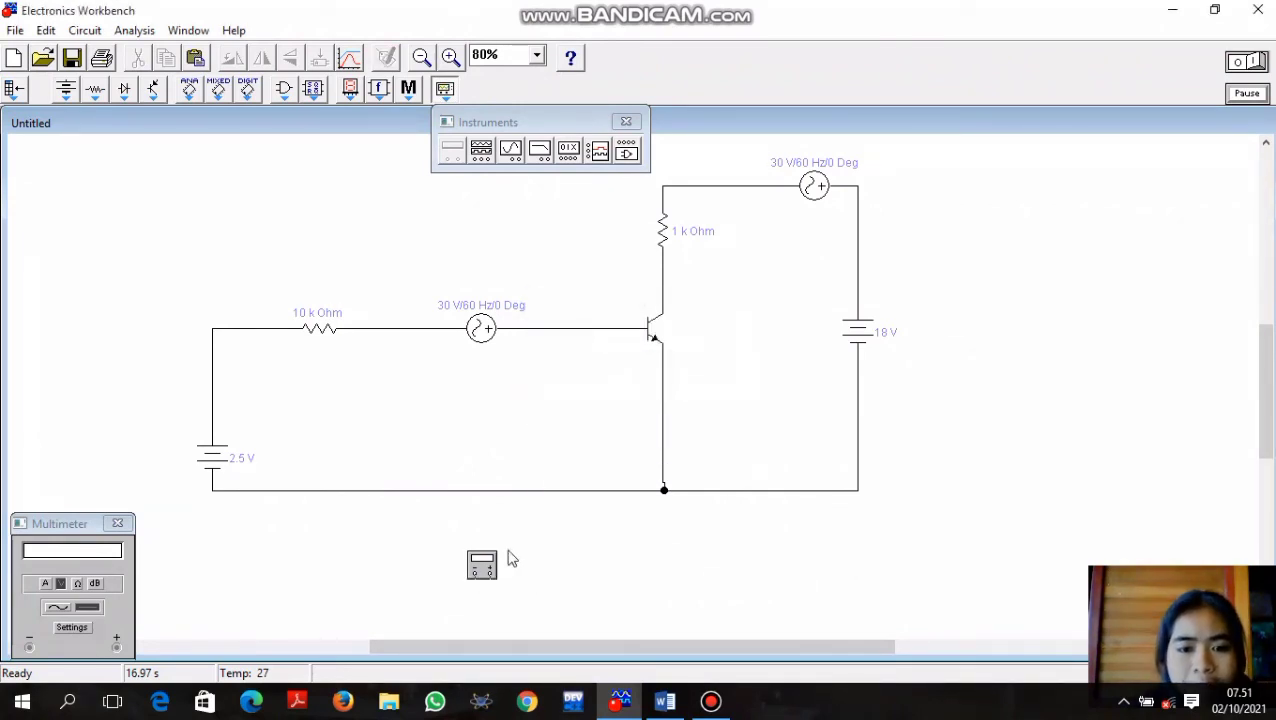
Move the multimeter beneath the transistor, and wire its negative terminal to the base wire and its positive terminal to the emitter wire
click(459, 544)
drag(484, 569, 657, 567)
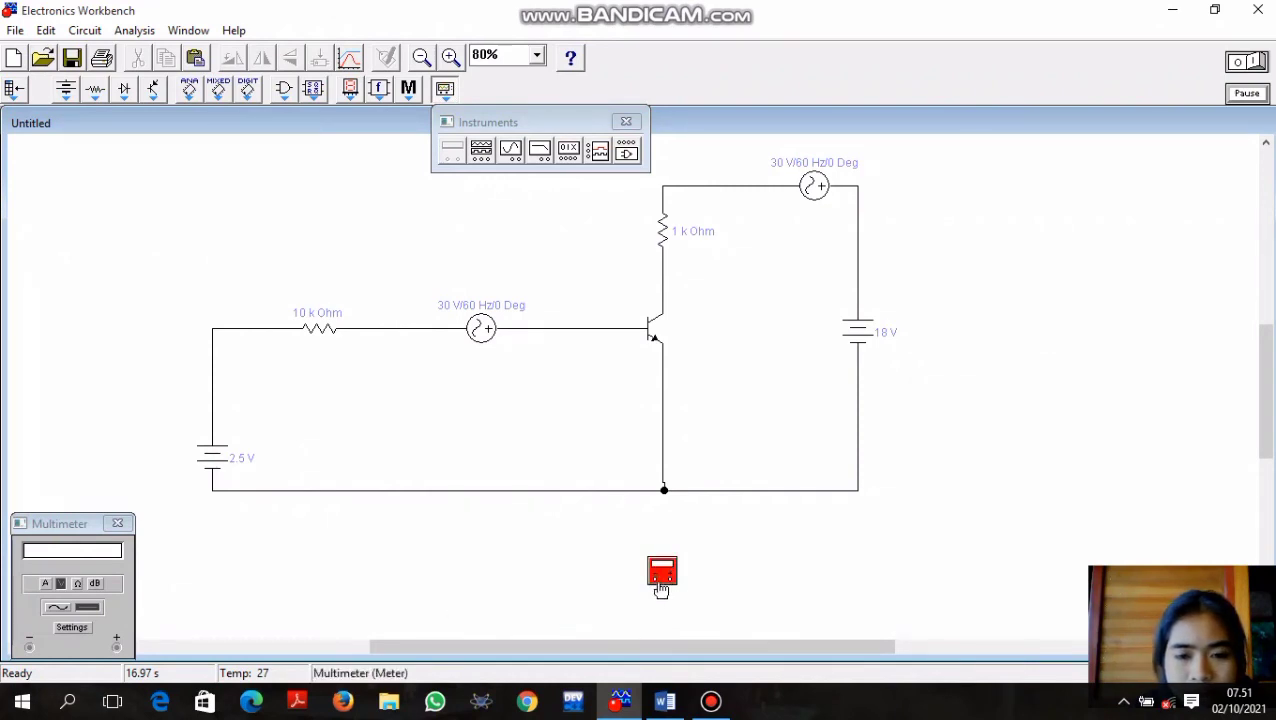
drag(652, 578, 610, 328)
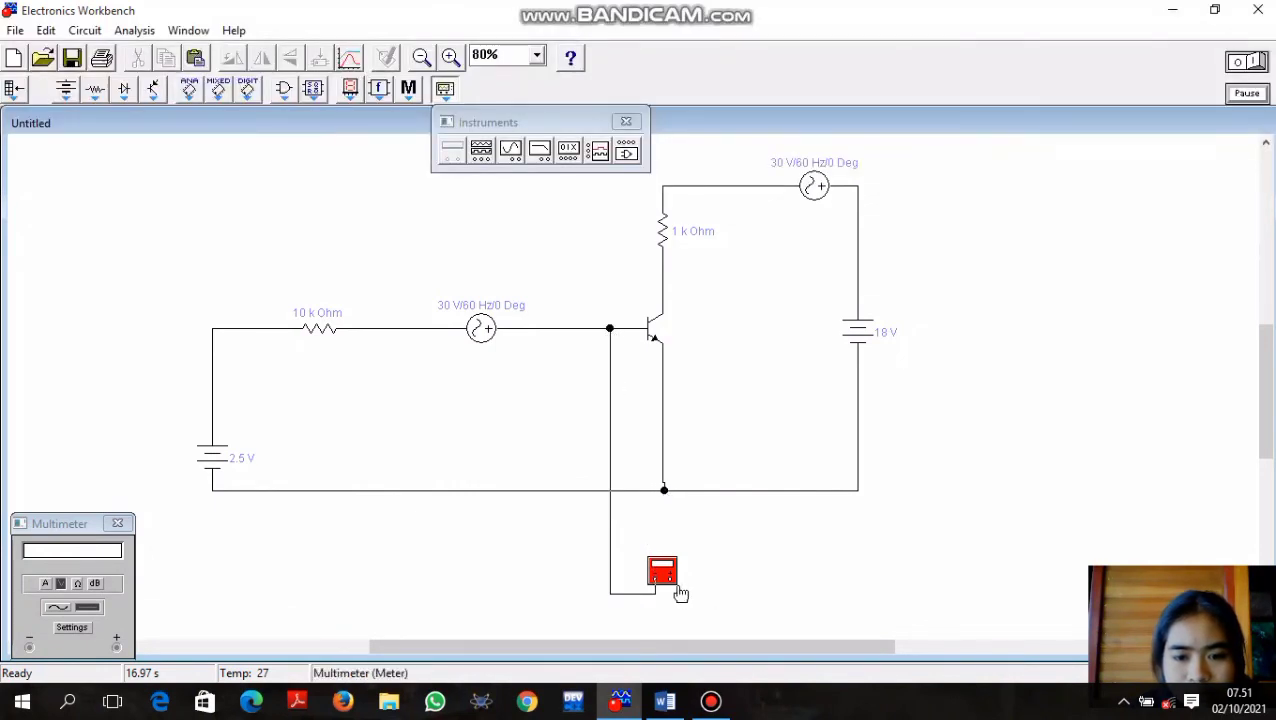
drag(683, 518, 663, 437)
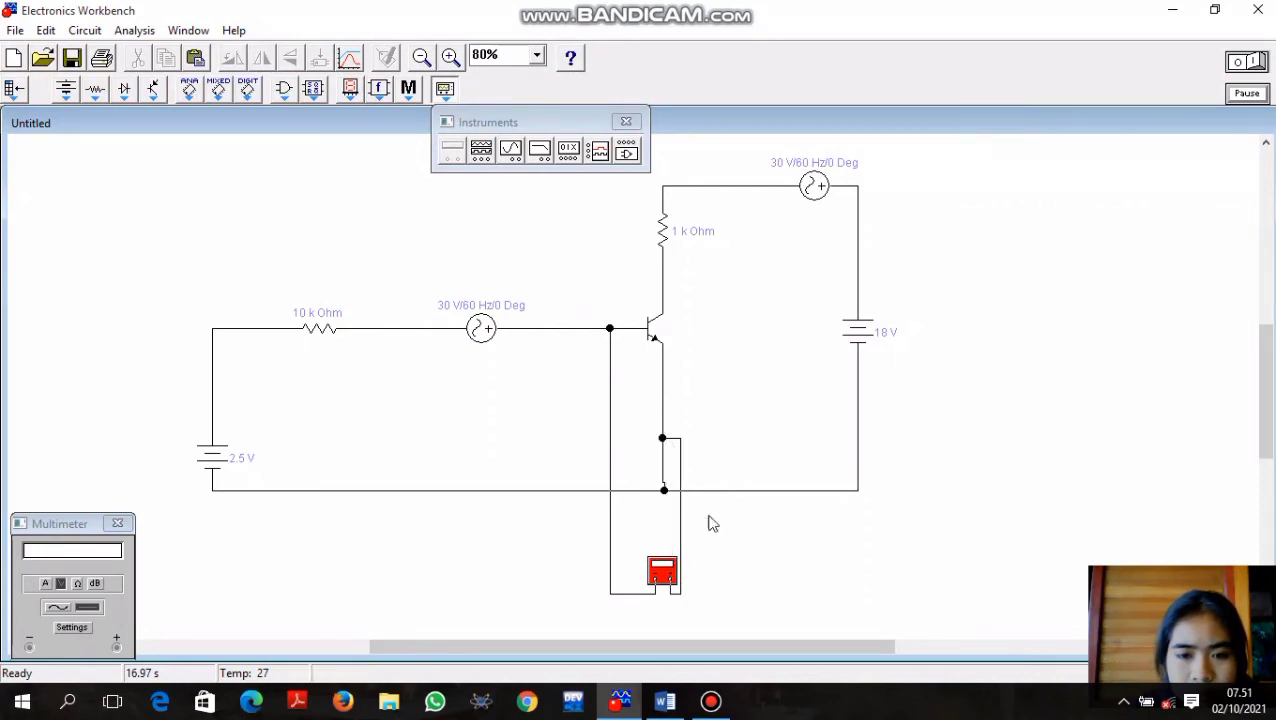
click(746, 612)
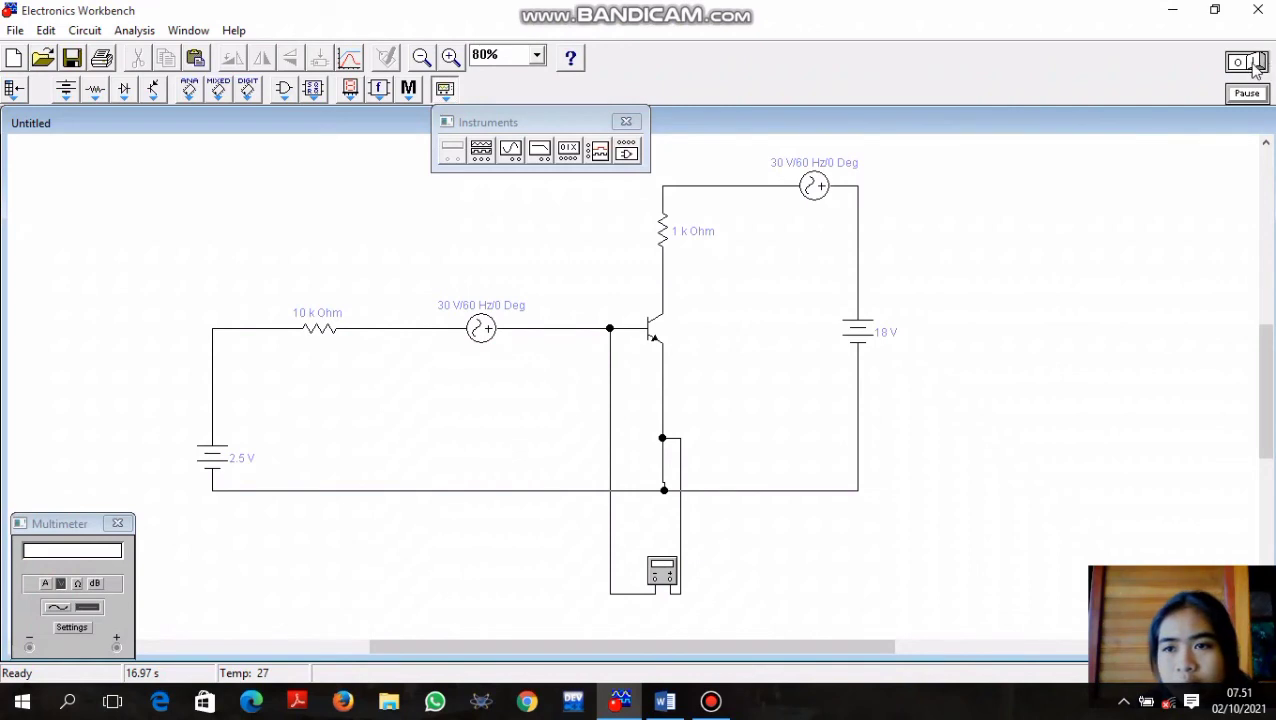
Run the simulation to measure the base-emitter voltage, compare it with question 3 in the Word module, and stop the simulation in Electronics Workbench
click(1255, 64)
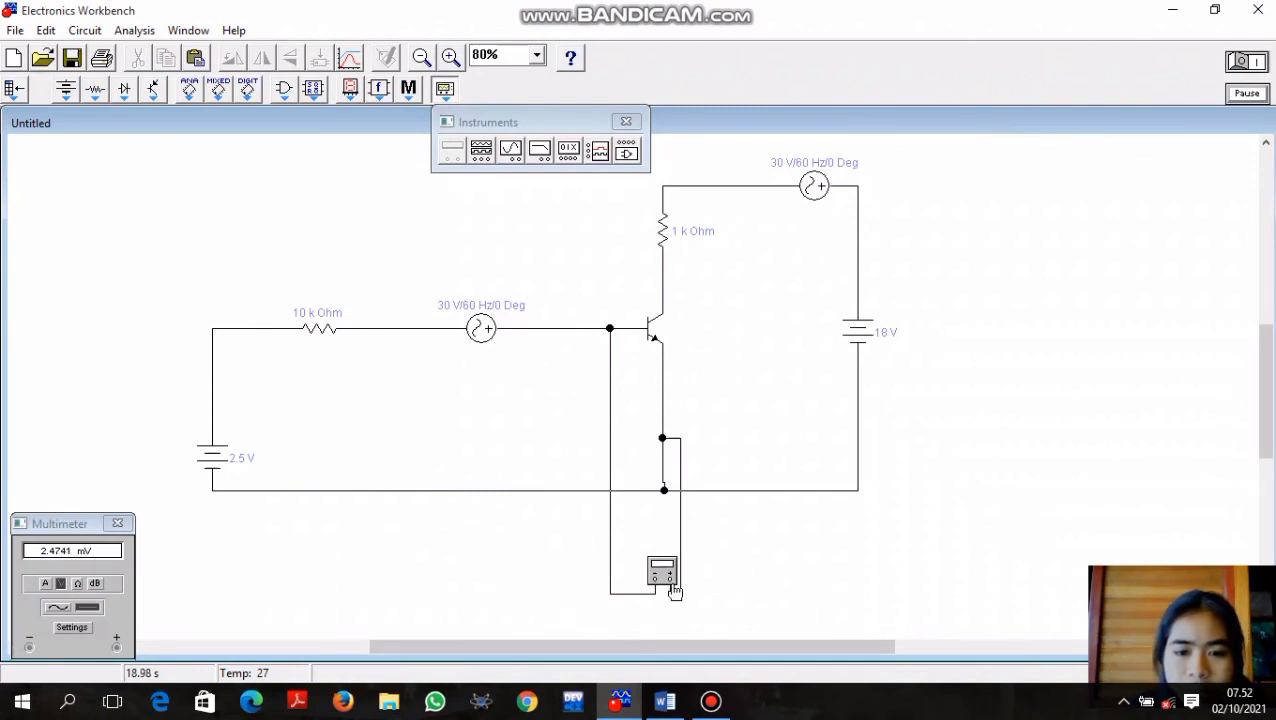
mouse_move(665, 700)
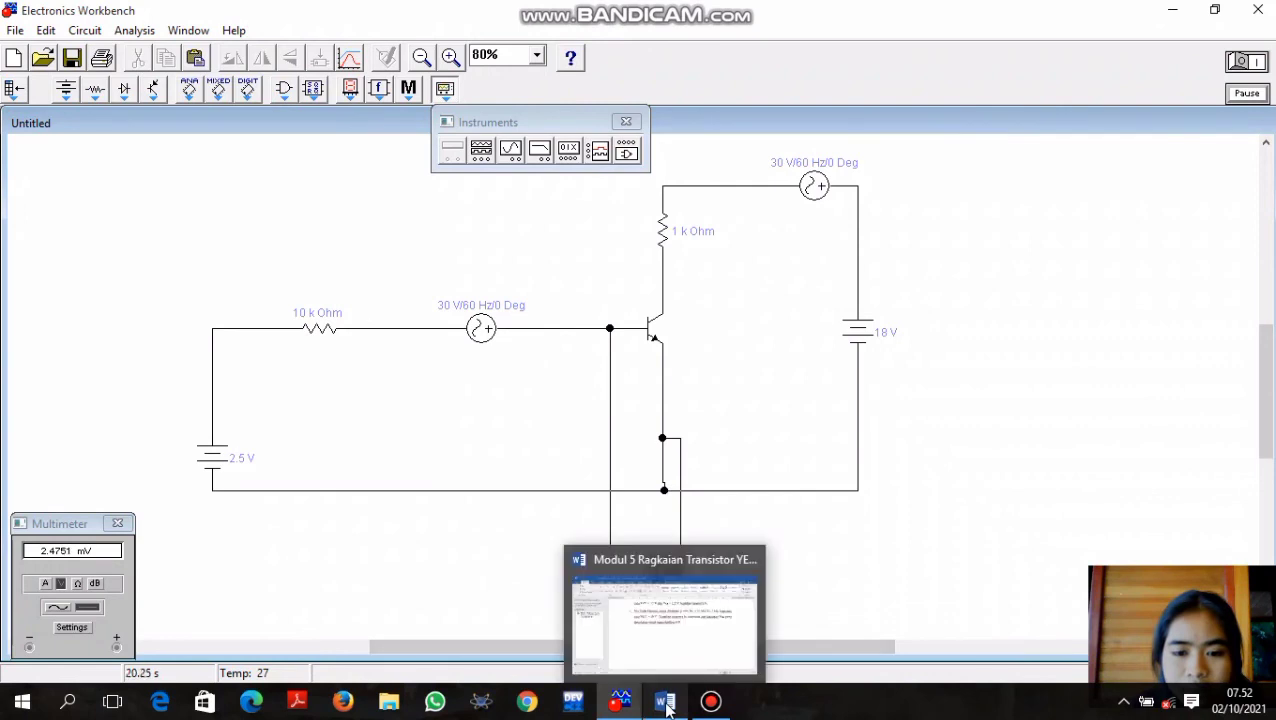
click(660, 645)
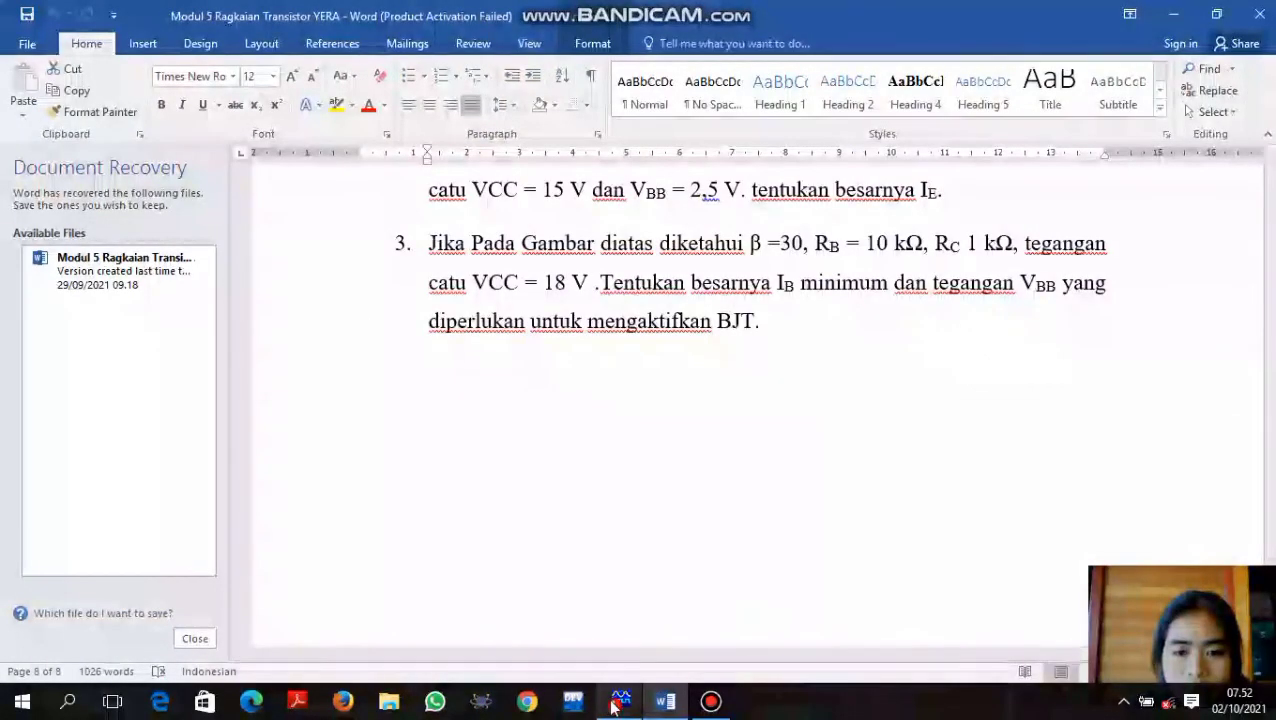
click(617, 655)
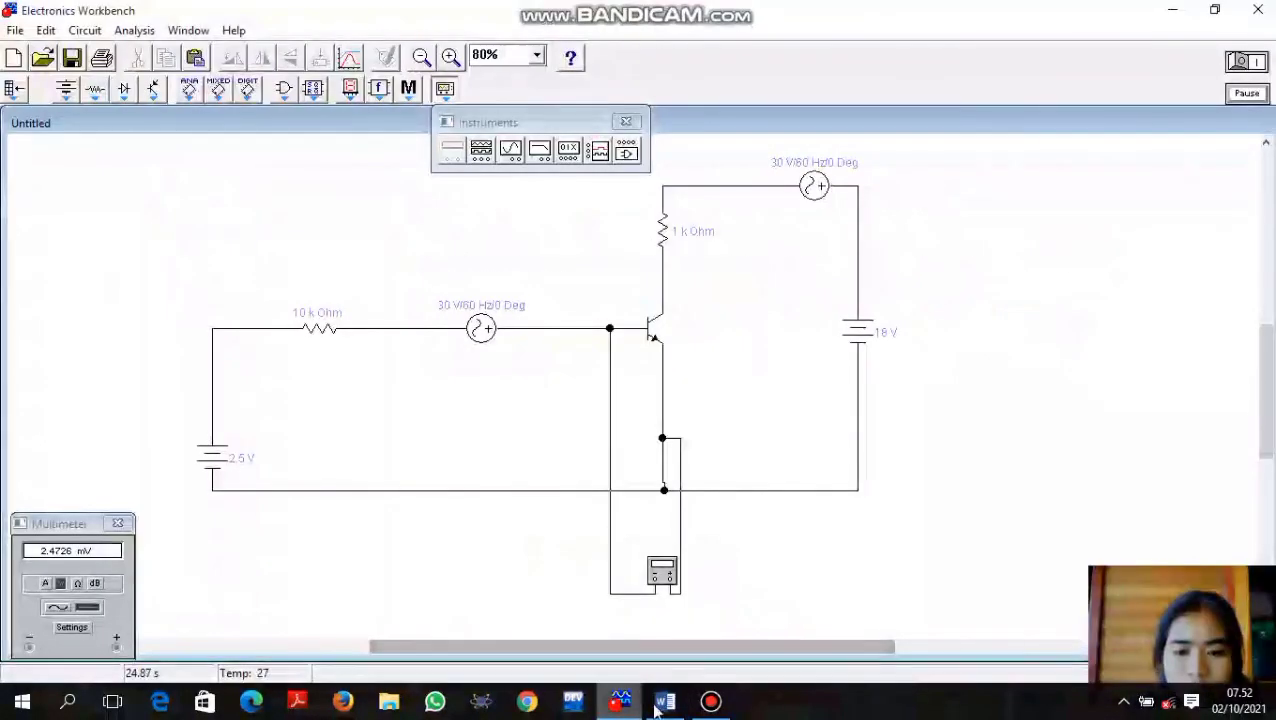
click(663, 703)
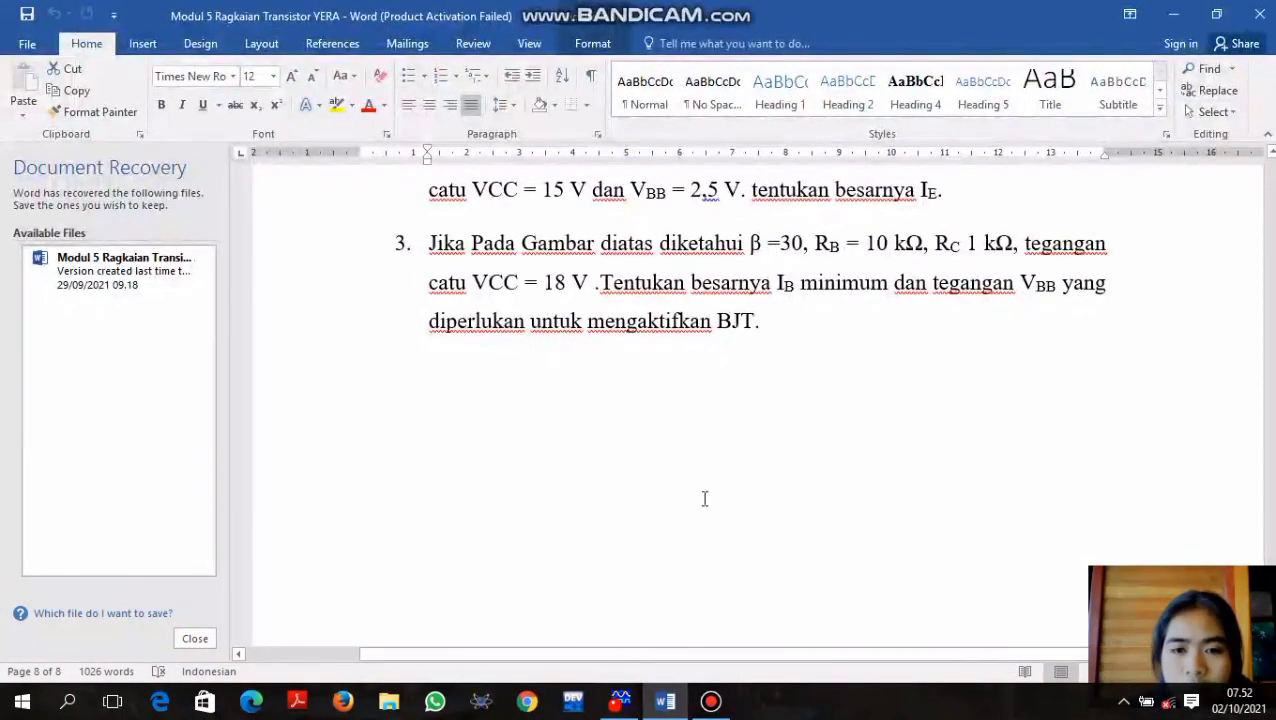
mouse_move(604, 653)
click(604, 621)
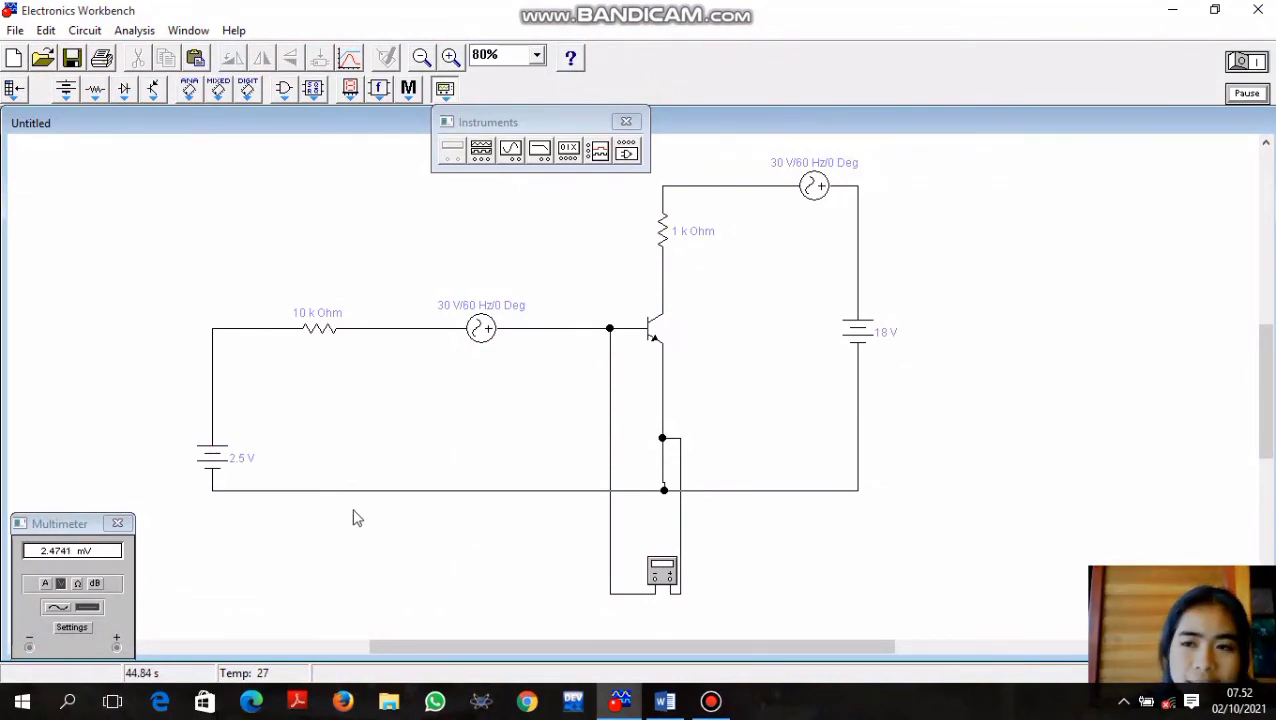
click(1243, 62)
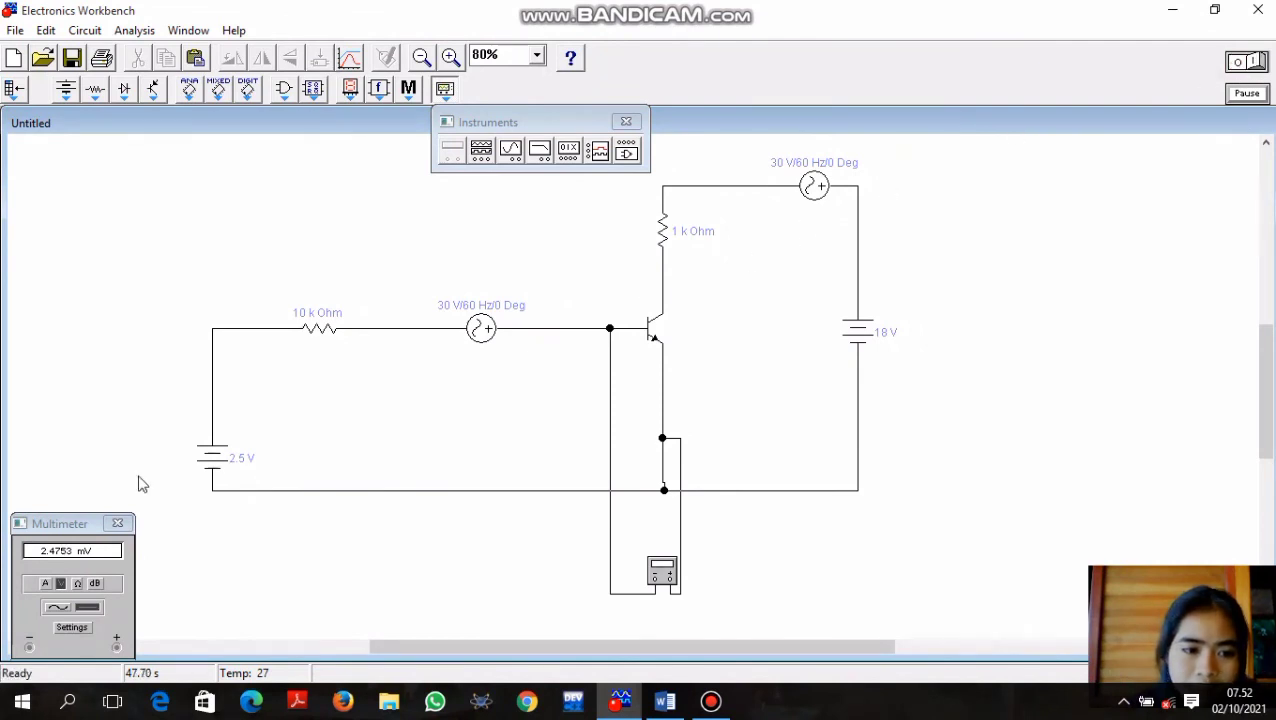